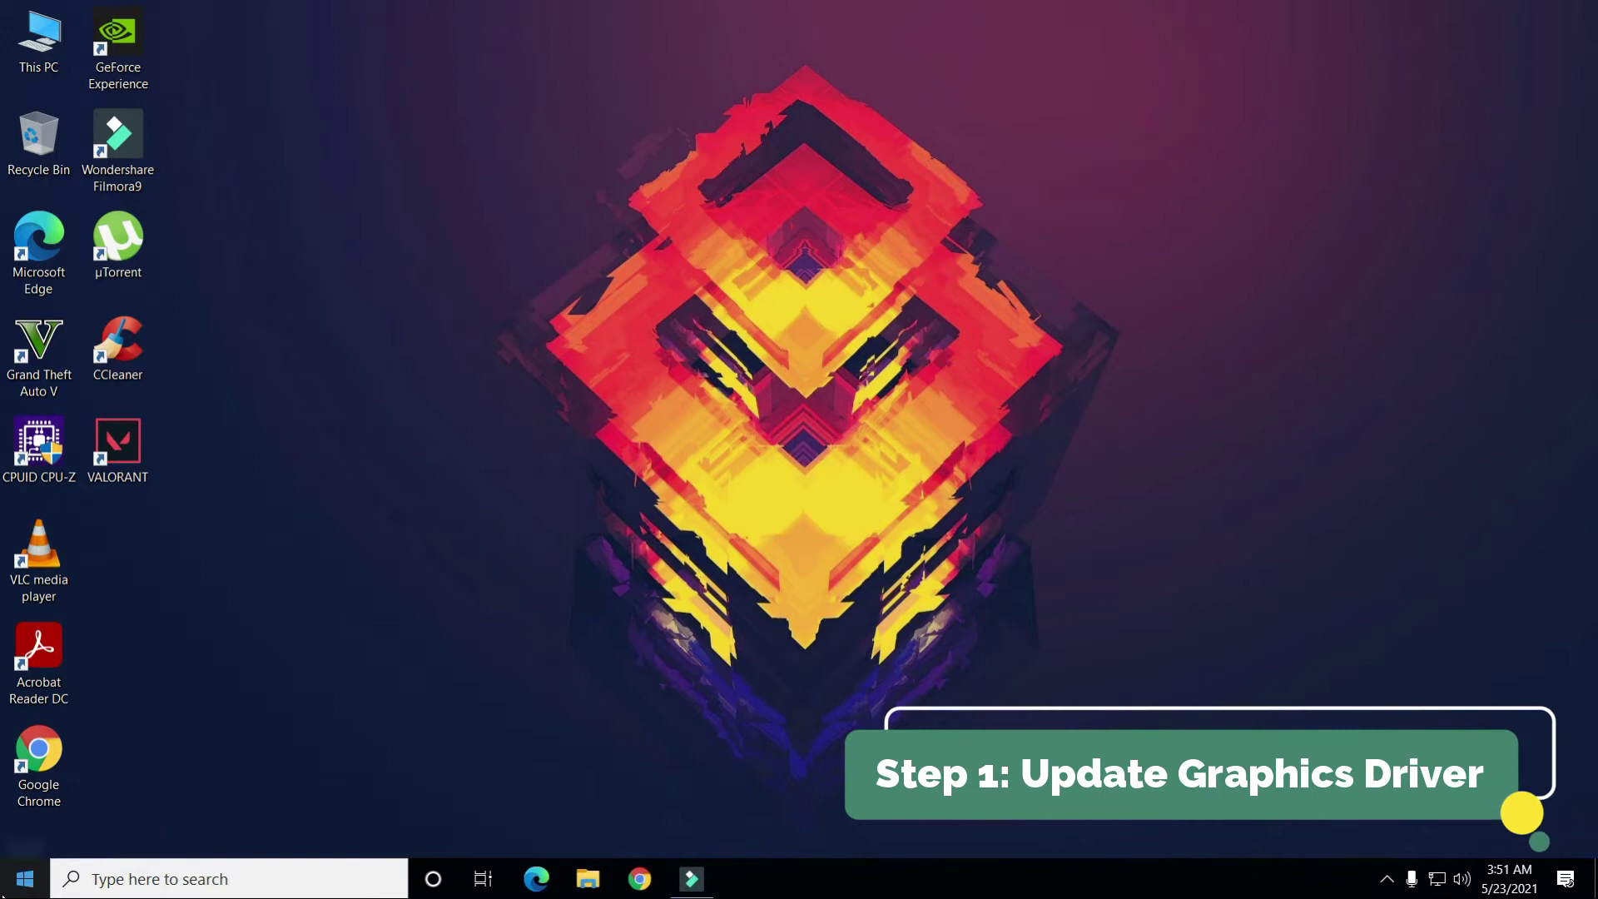
Search automatically for a newer NVIDIA GeForce GTX 1650 driver in Device Manager, confirm it's current, and close it
{"action": "right_click", "coordinate": [25, 878]}
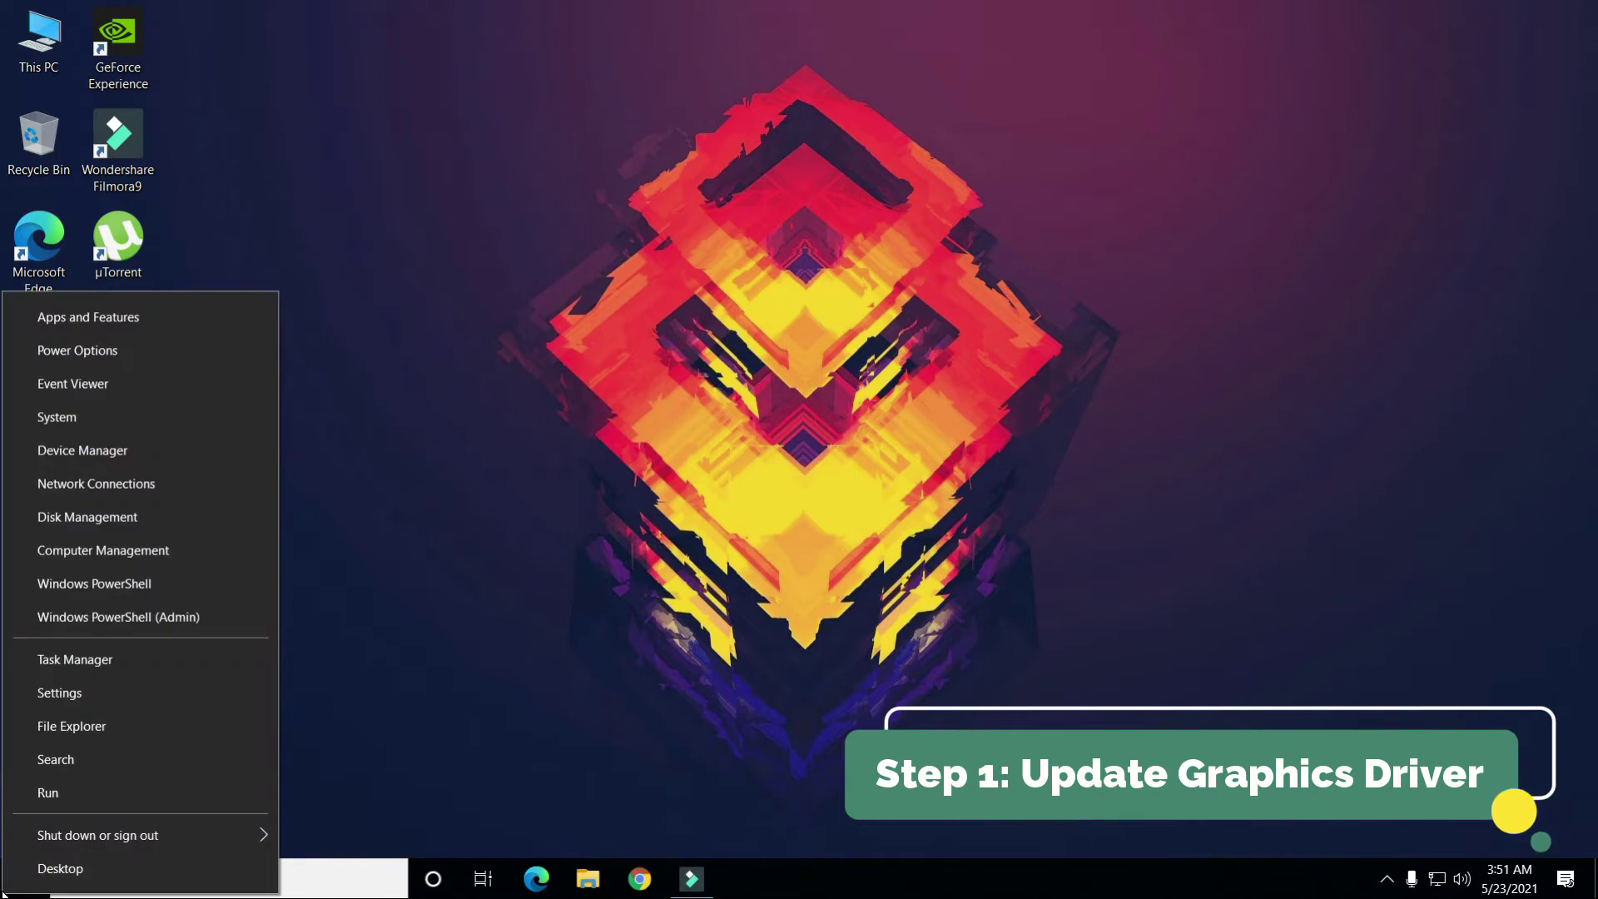
{"action": "left_click", "coordinate": [46, 447]}
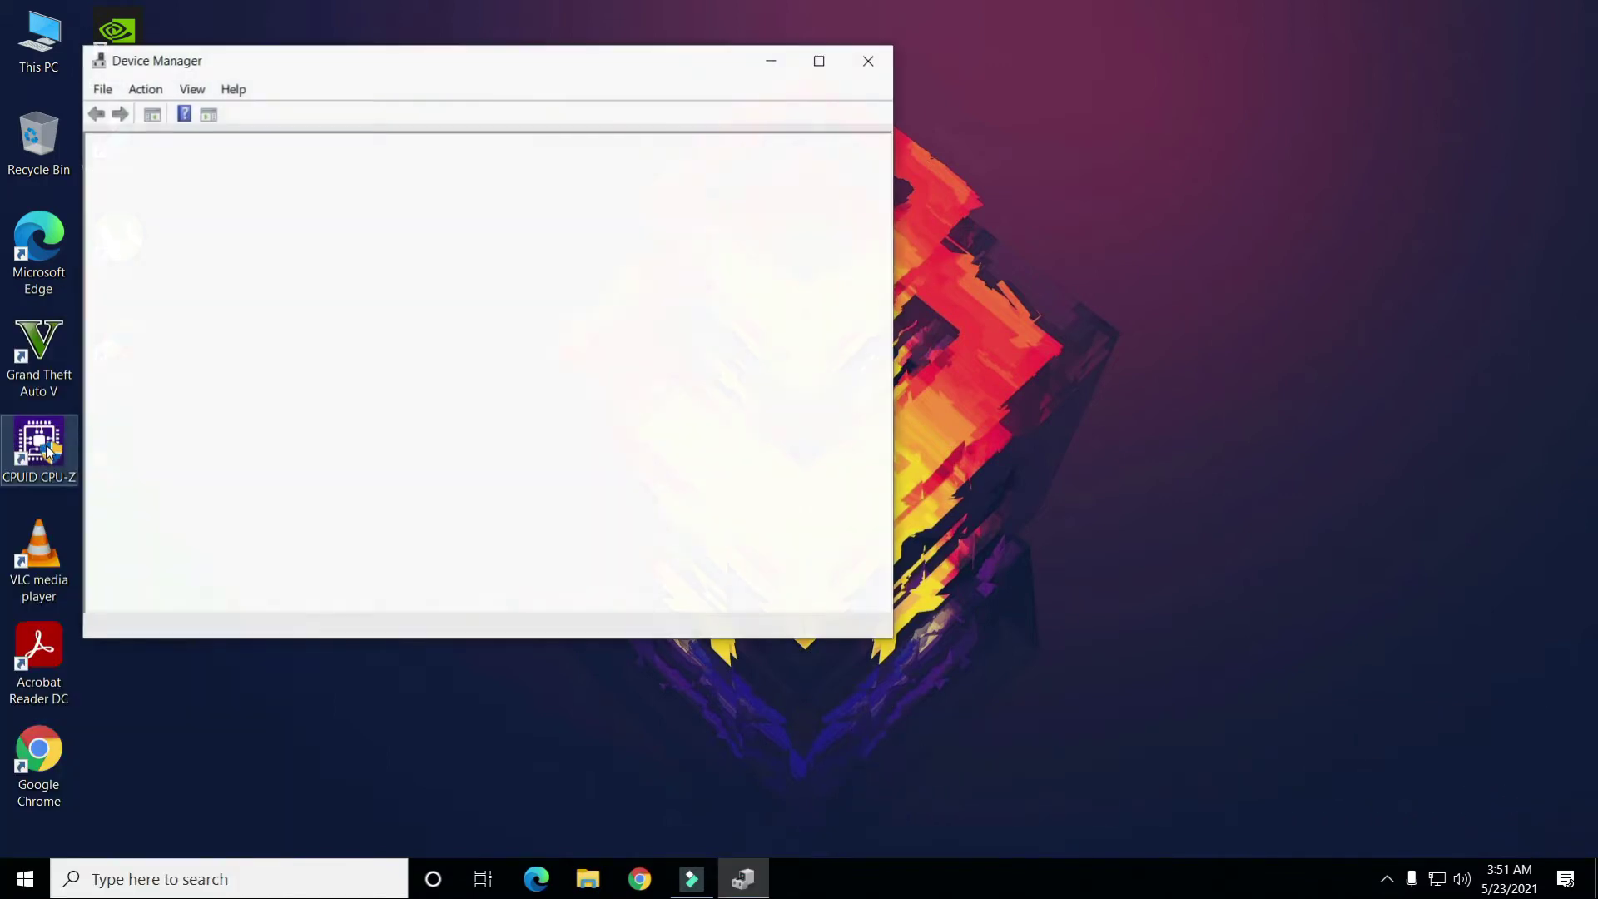
{"action": "left_click_drag", "start_coordinate": [647, 59], "coordinate": [1038, 100]}
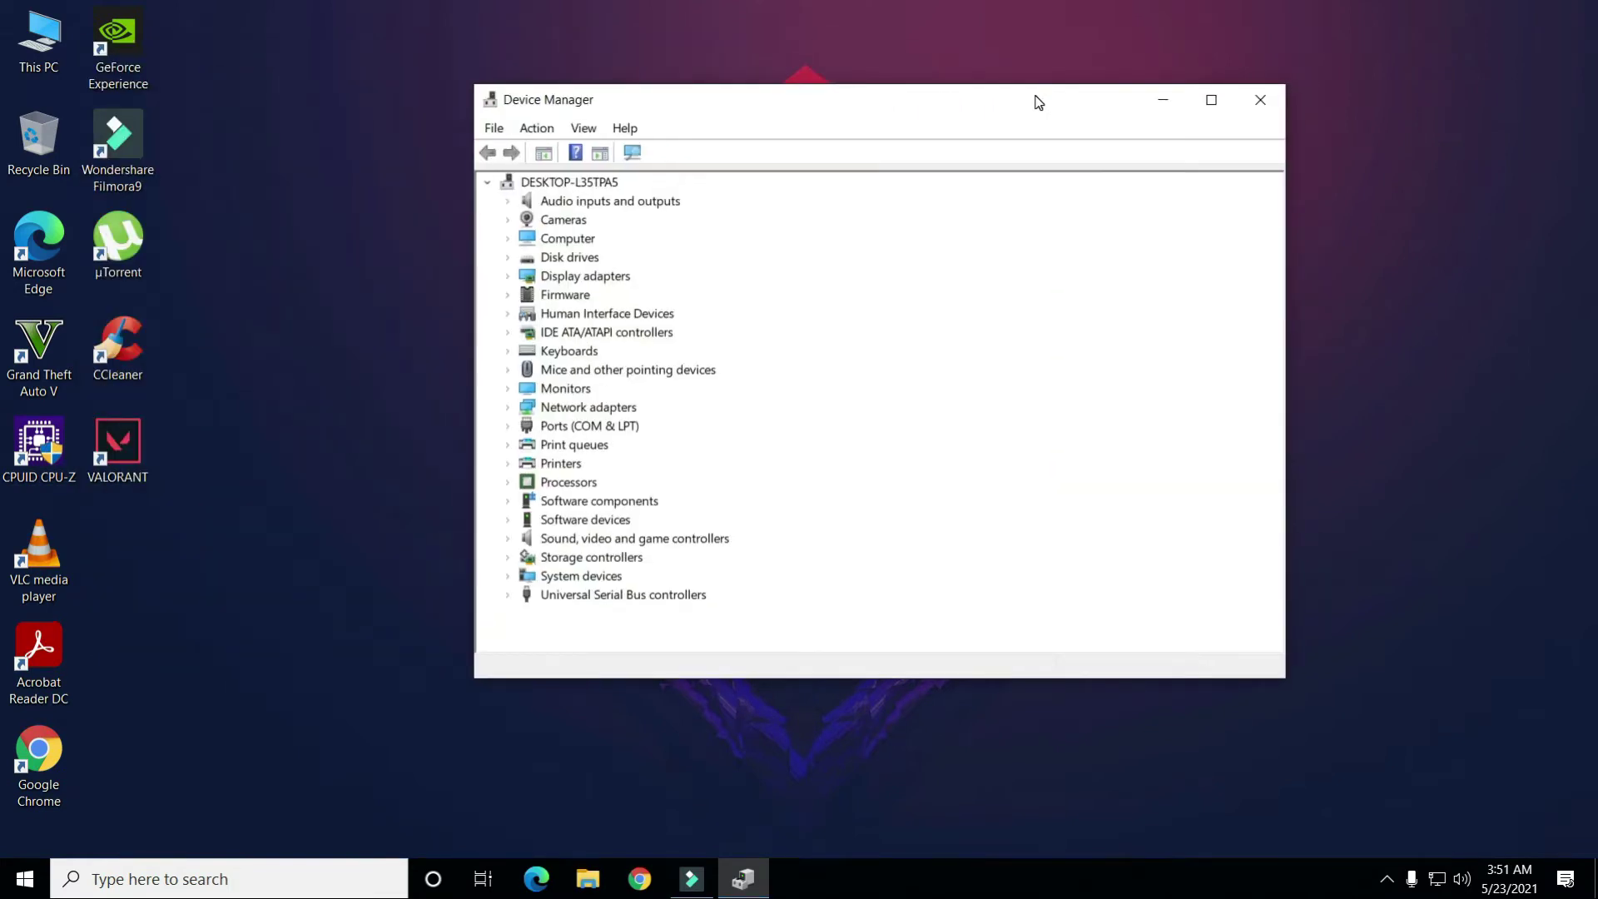
{"action": "left_click", "coordinate": [509, 276]}
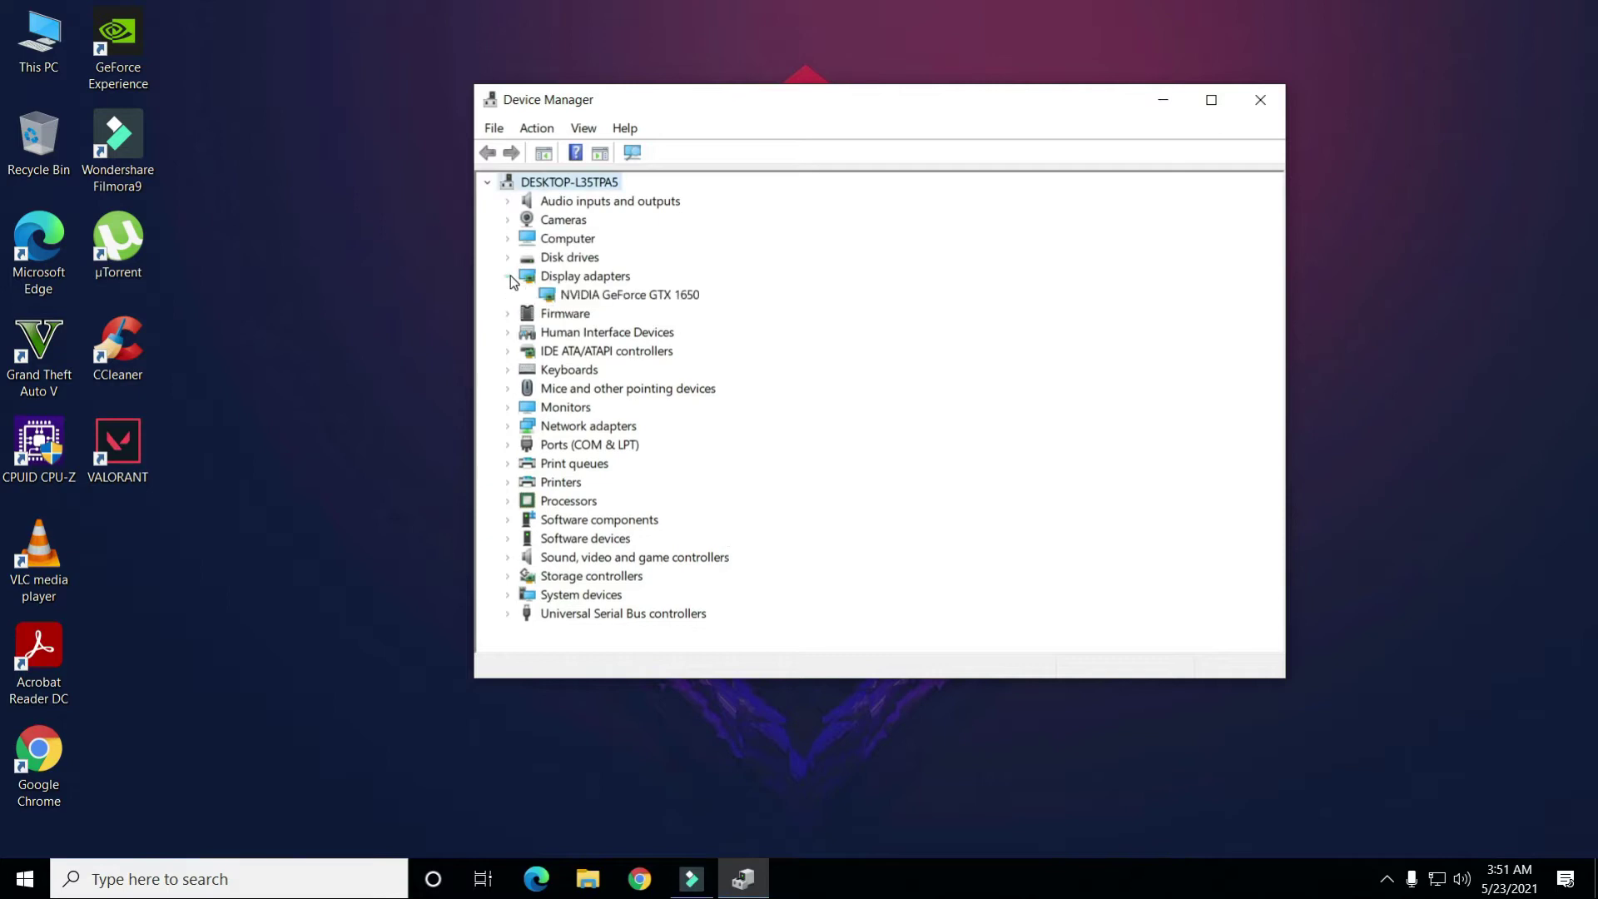
{"action": "left_click", "coordinate": [598, 294]}
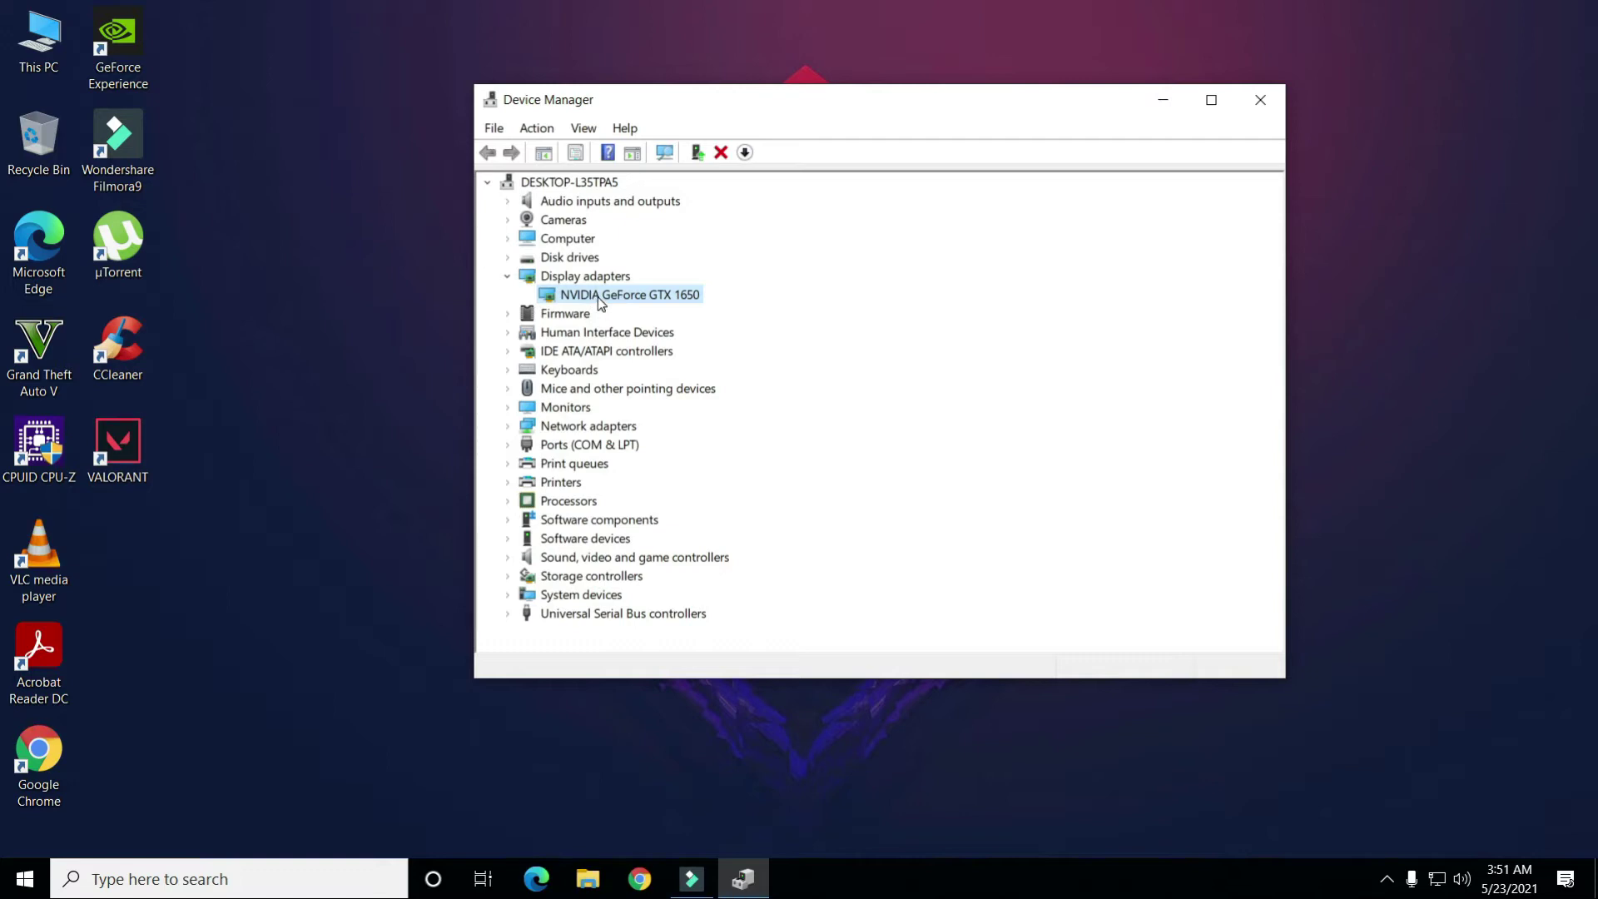
{"action": "right_click", "coordinate": [599, 297]}
{"action": "left_click", "coordinate": [617, 304]}
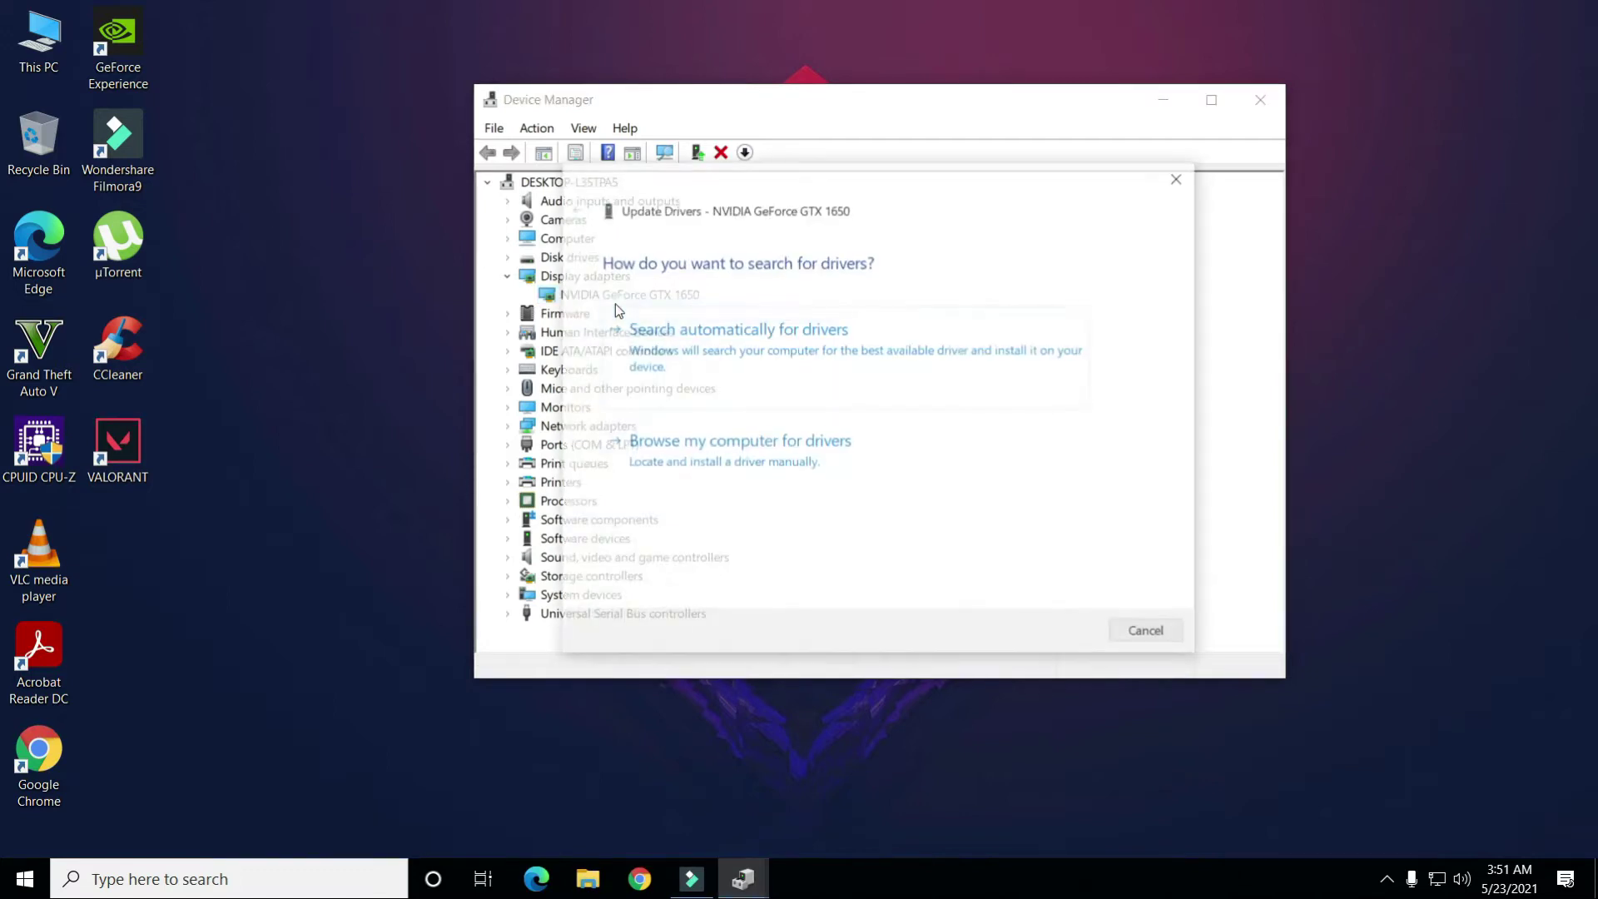
{"action": "left_click", "coordinate": [688, 346]}
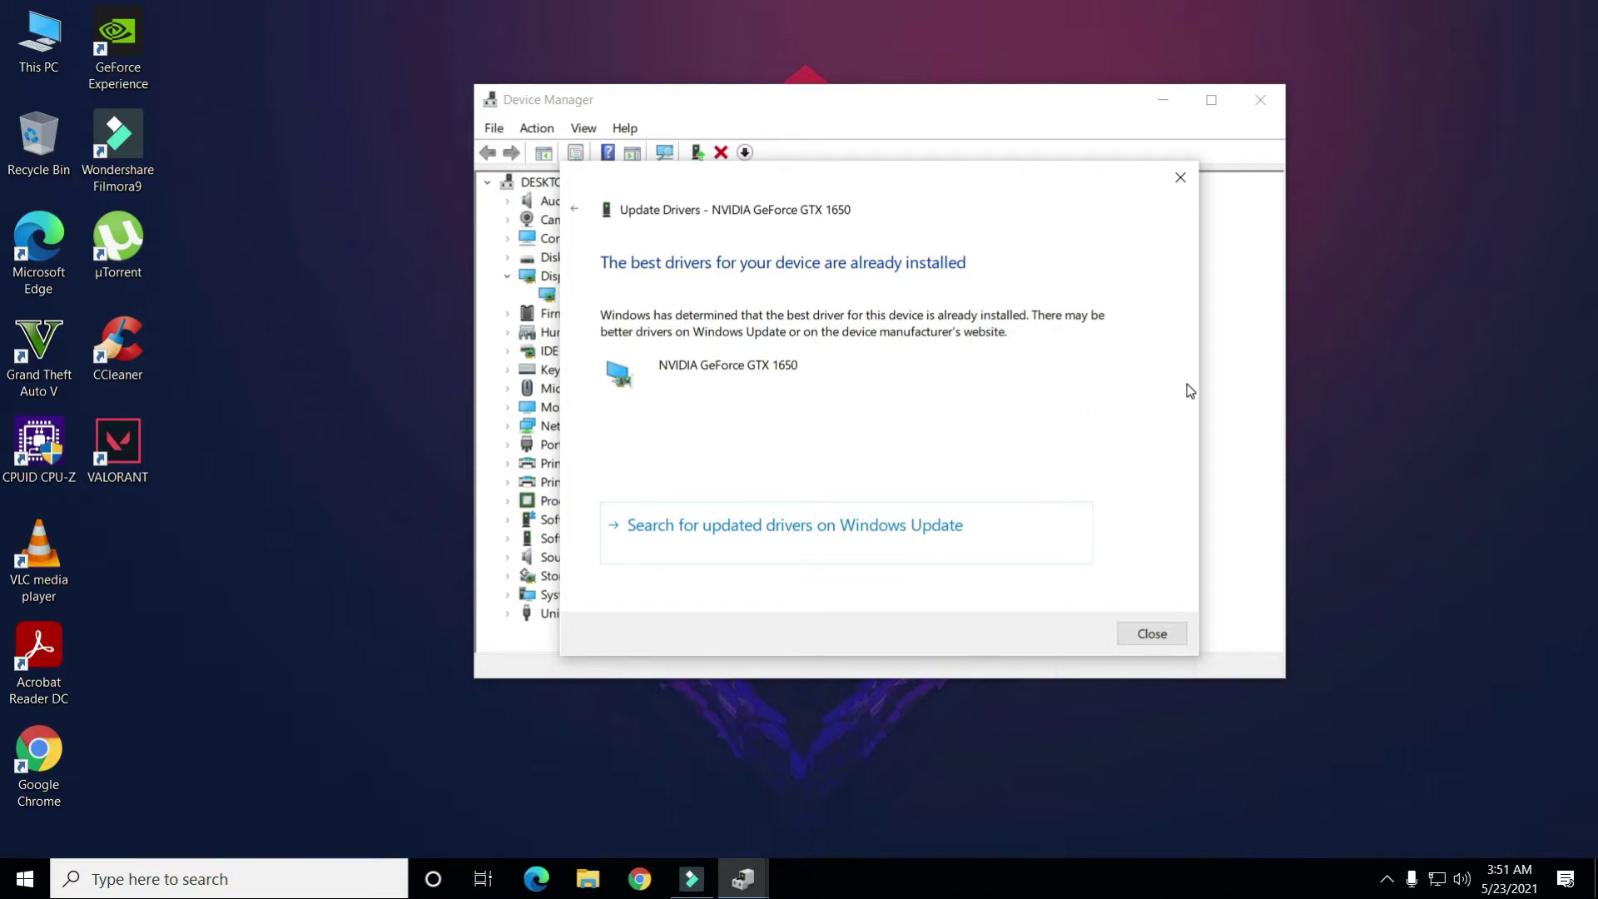
{"action": "left_click", "coordinate": [1152, 634]}
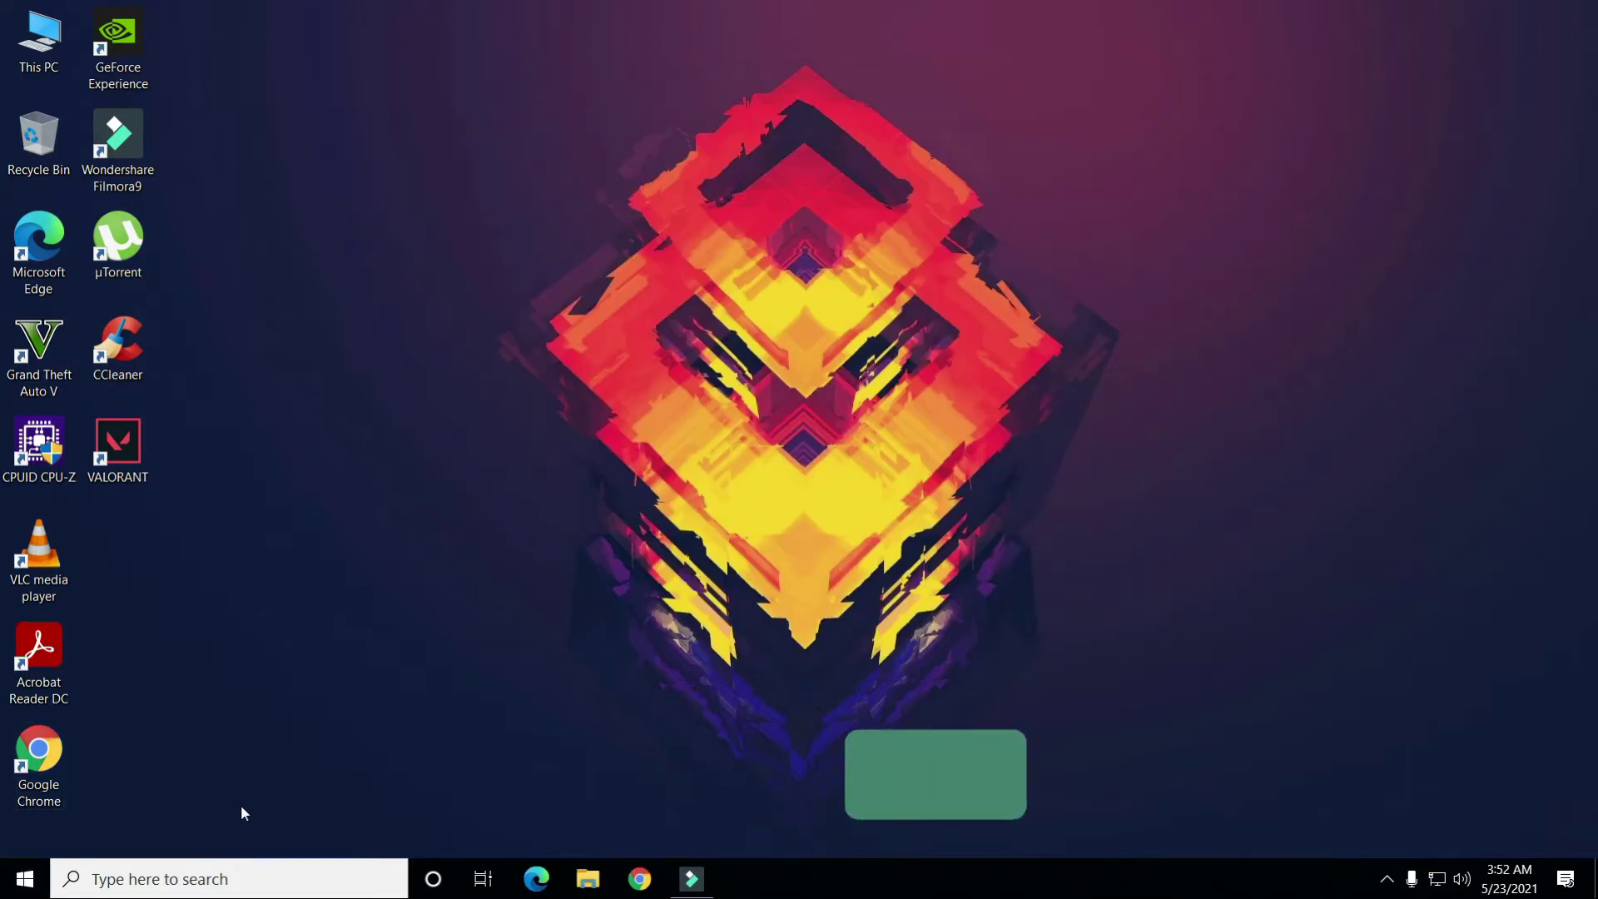
Run 'netsh winsock reset' in an administrator Command Prompt, then close the window
{"action": "key", "text": "super+s"}
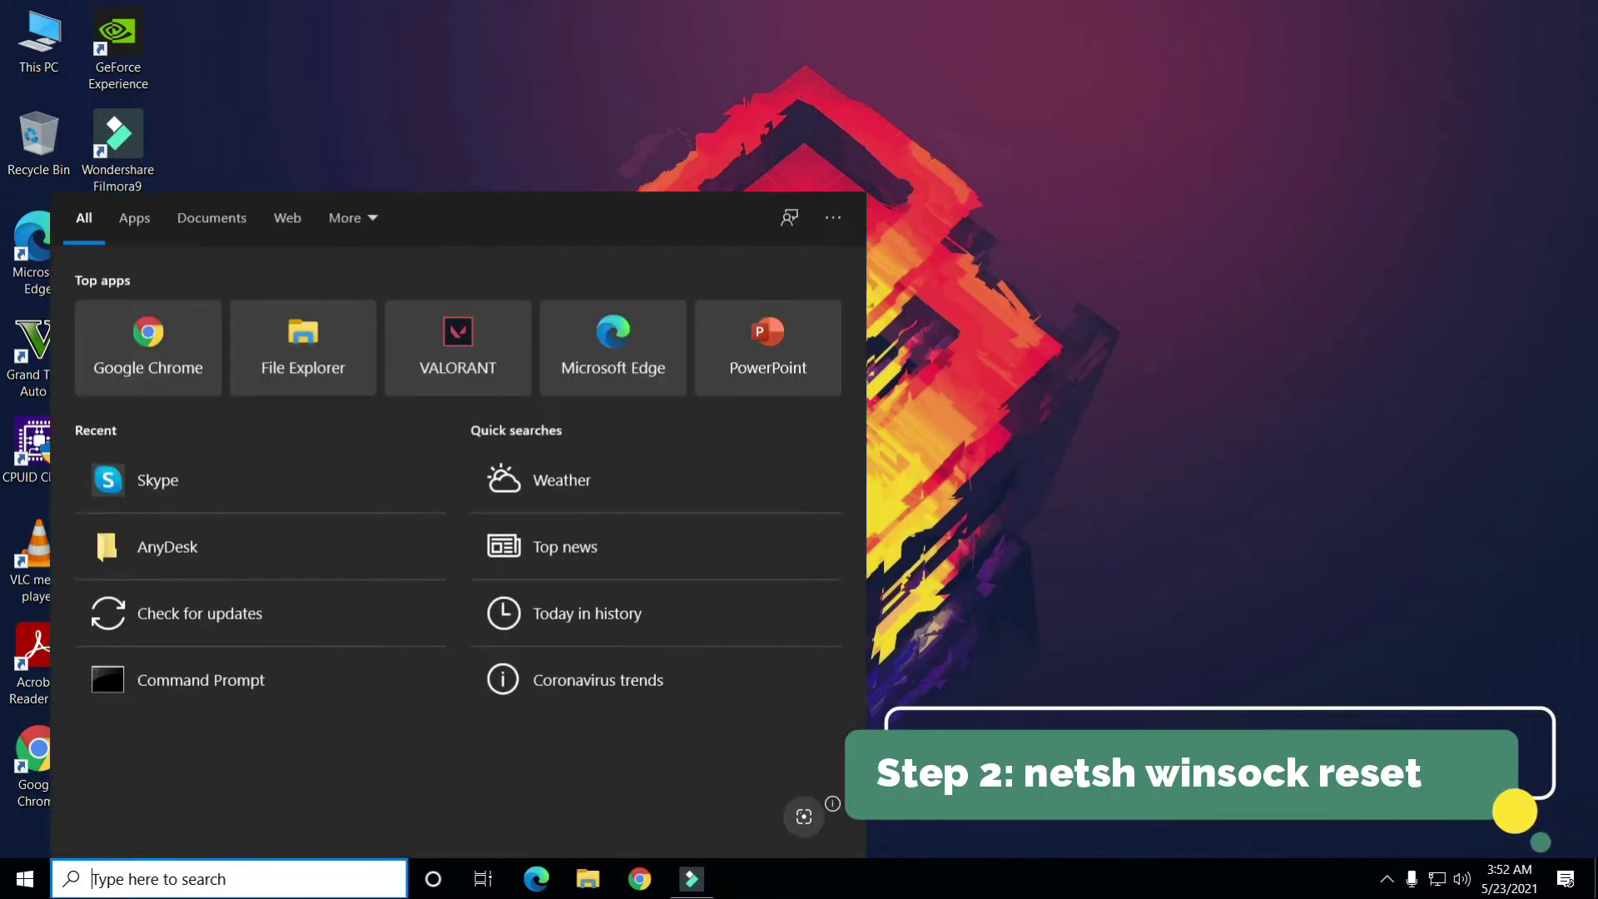
{"action": "type", "text": "CMD"}
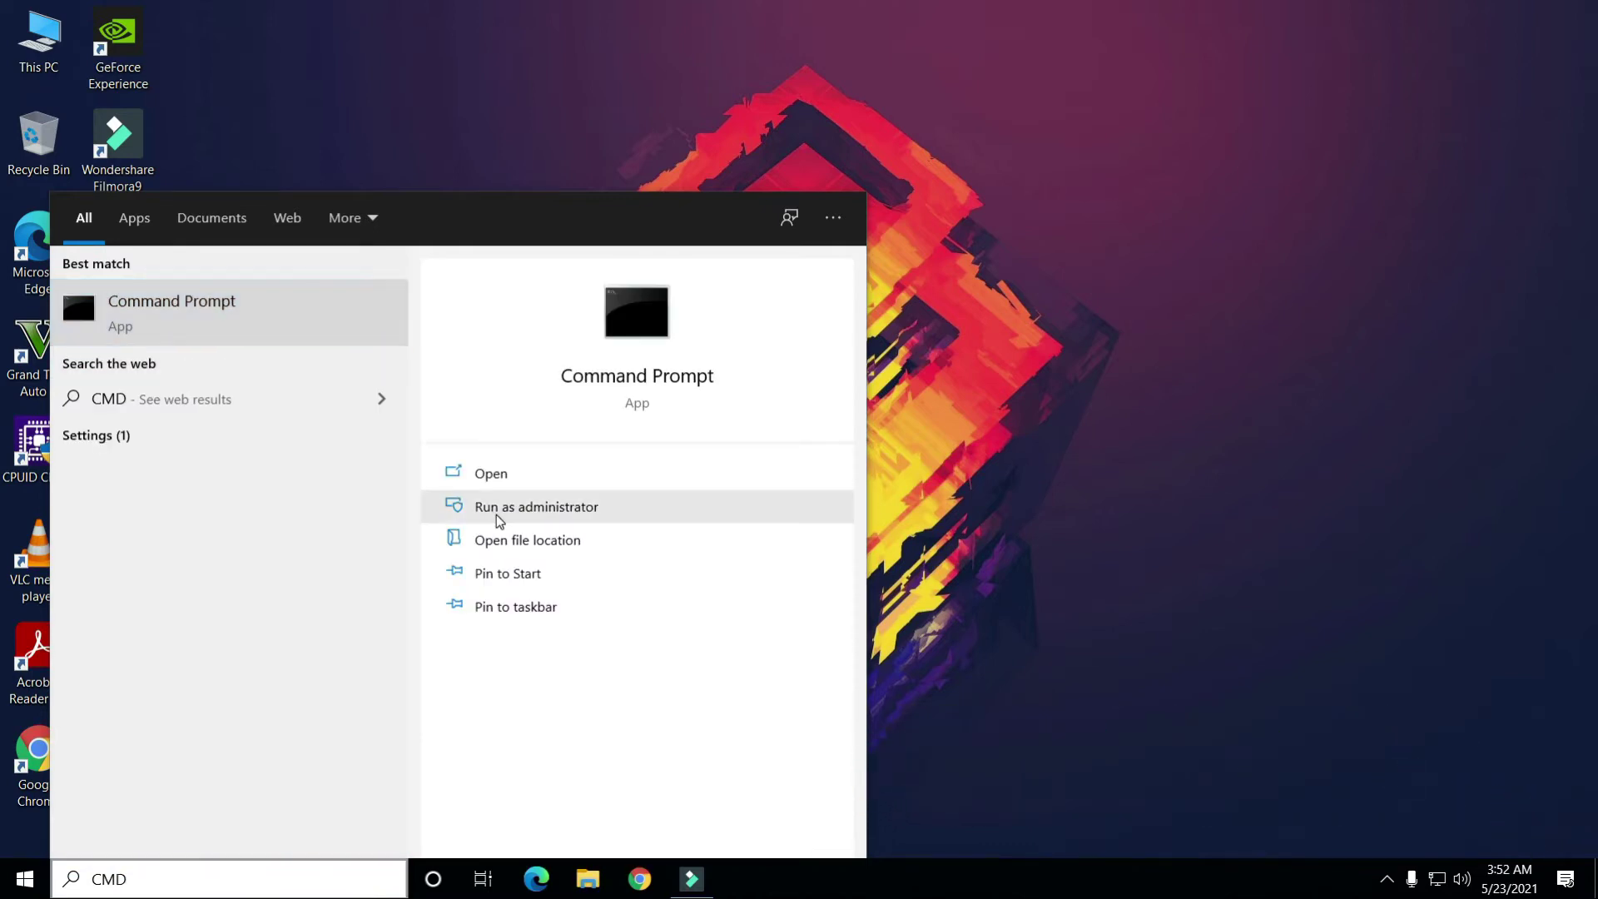
{"action": "left_click", "coordinate": [537, 506]}
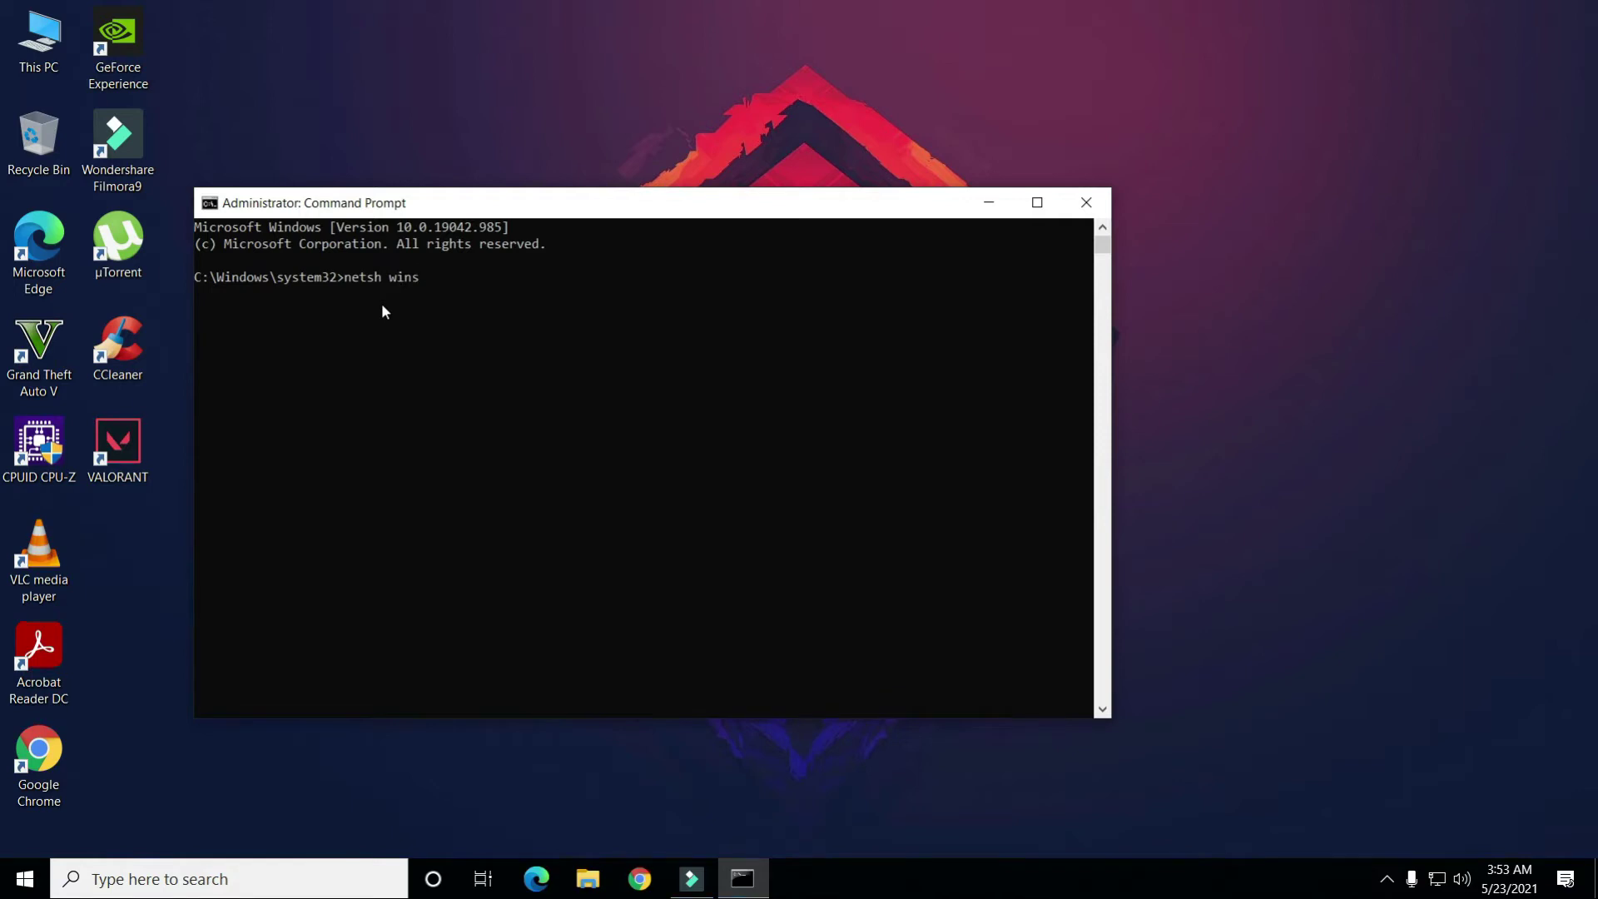
{"action": "type", "text": "netsh winsock res"}
{"action": "type", "text": "et"}
{"action": "type", "text": "\\"}
{"action": "key", "text": "BackSpace"}
{"action": "key", "text": "Return"}
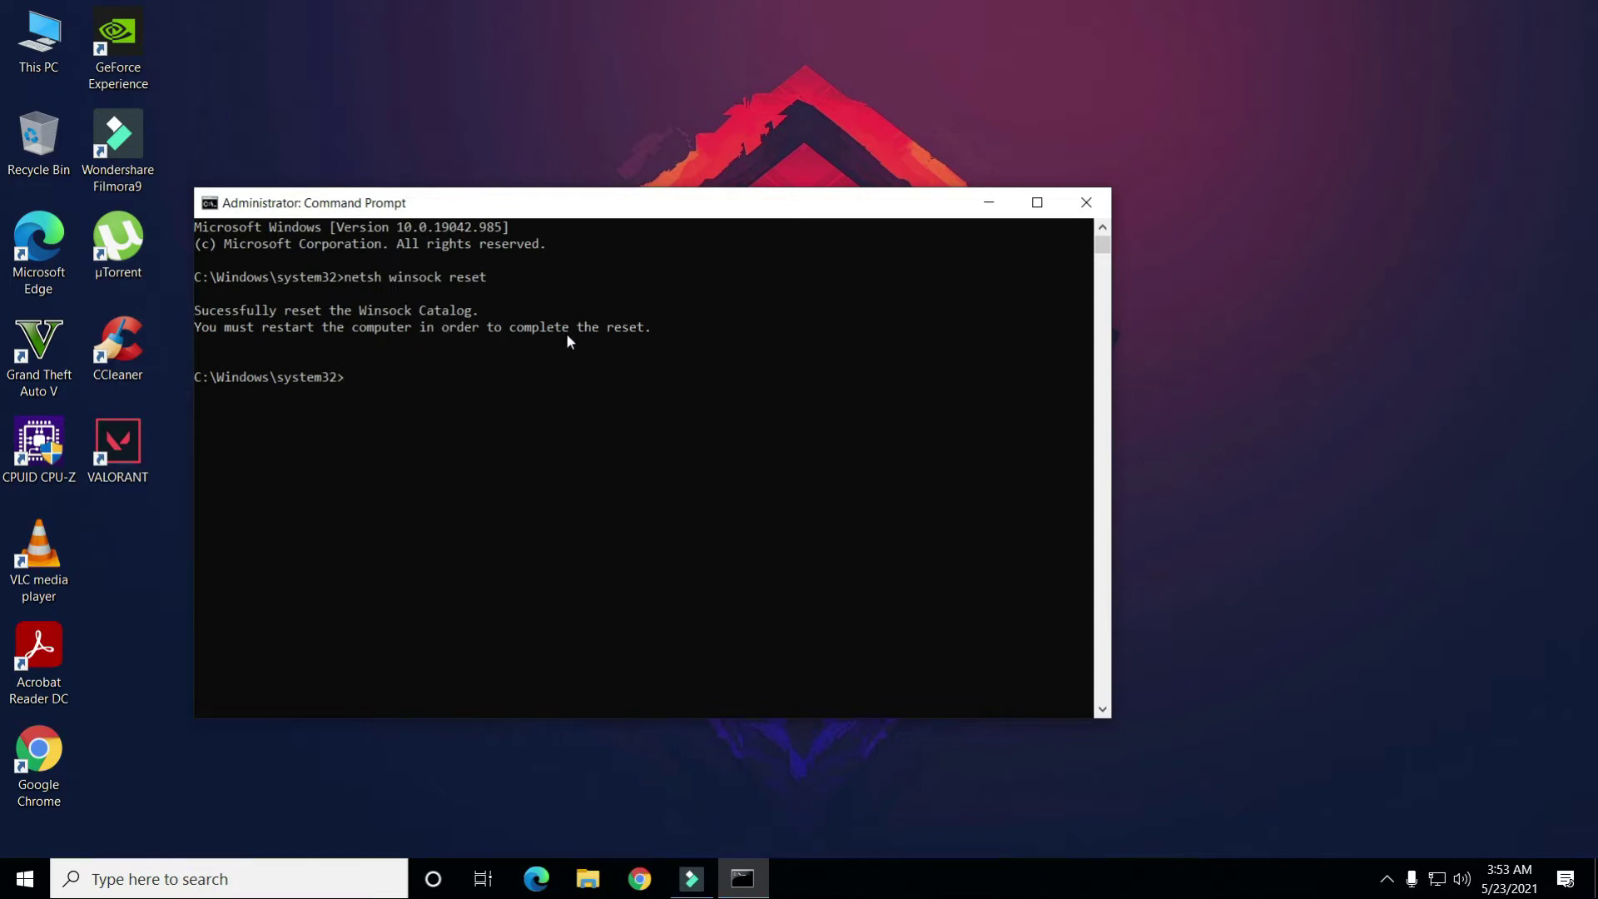
{"action": "left_click", "coordinate": [1087, 202]}
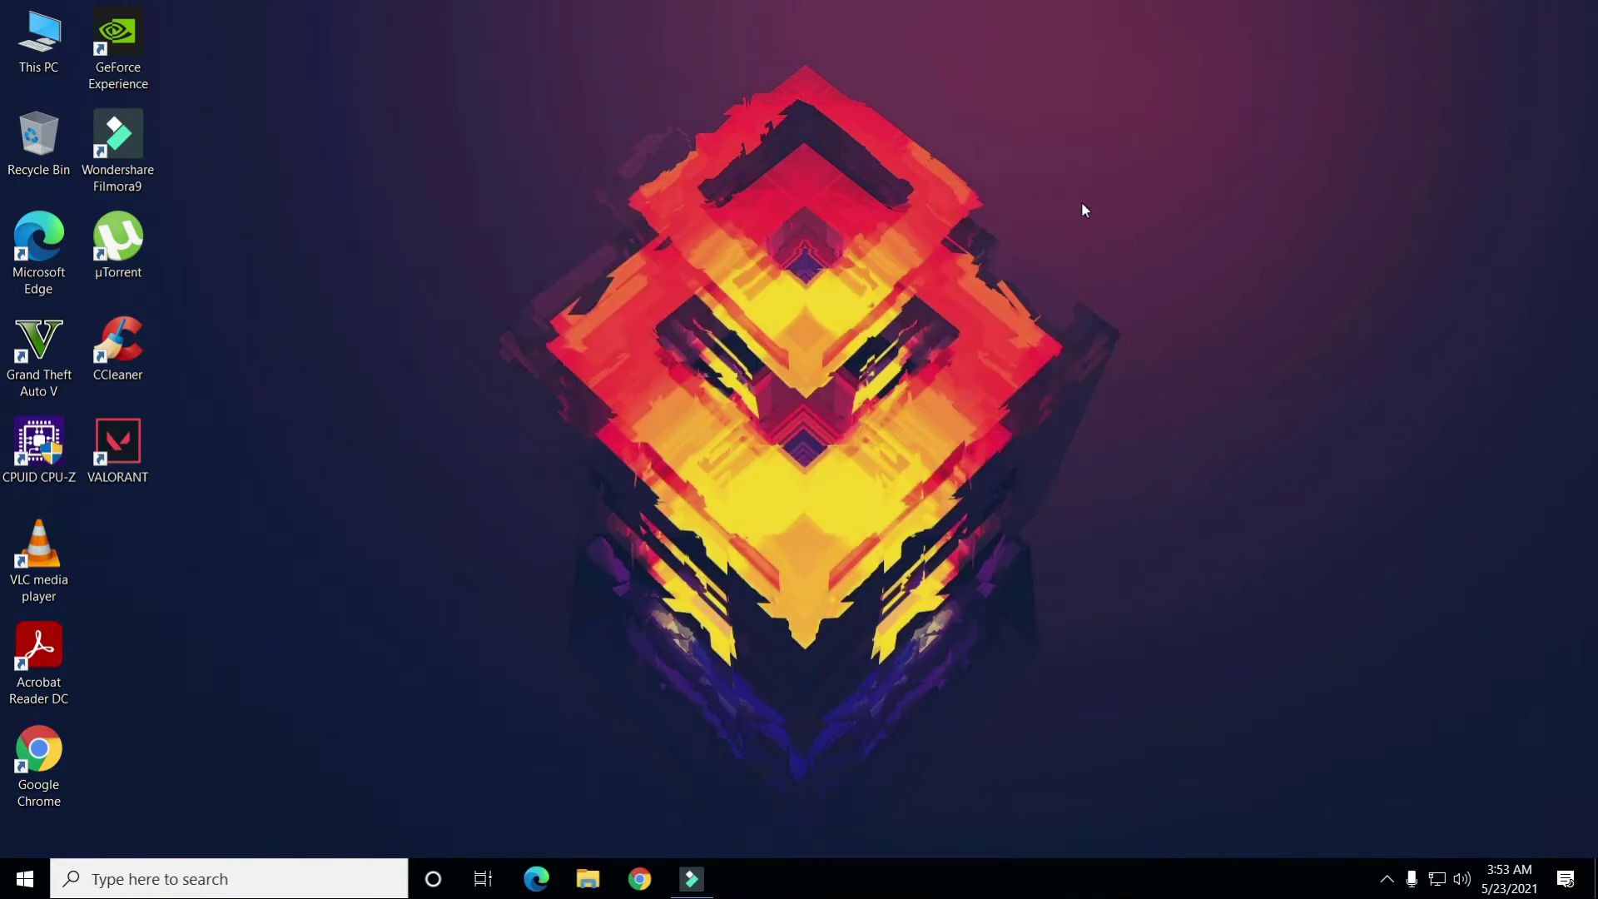
Restart the PC, then check memory usage (43%) in a maximized Task Manager and close it
{"action": "left_click", "coordinate": [25, 879]}
{"action": "left_click", "coordinate": [26, 833]}
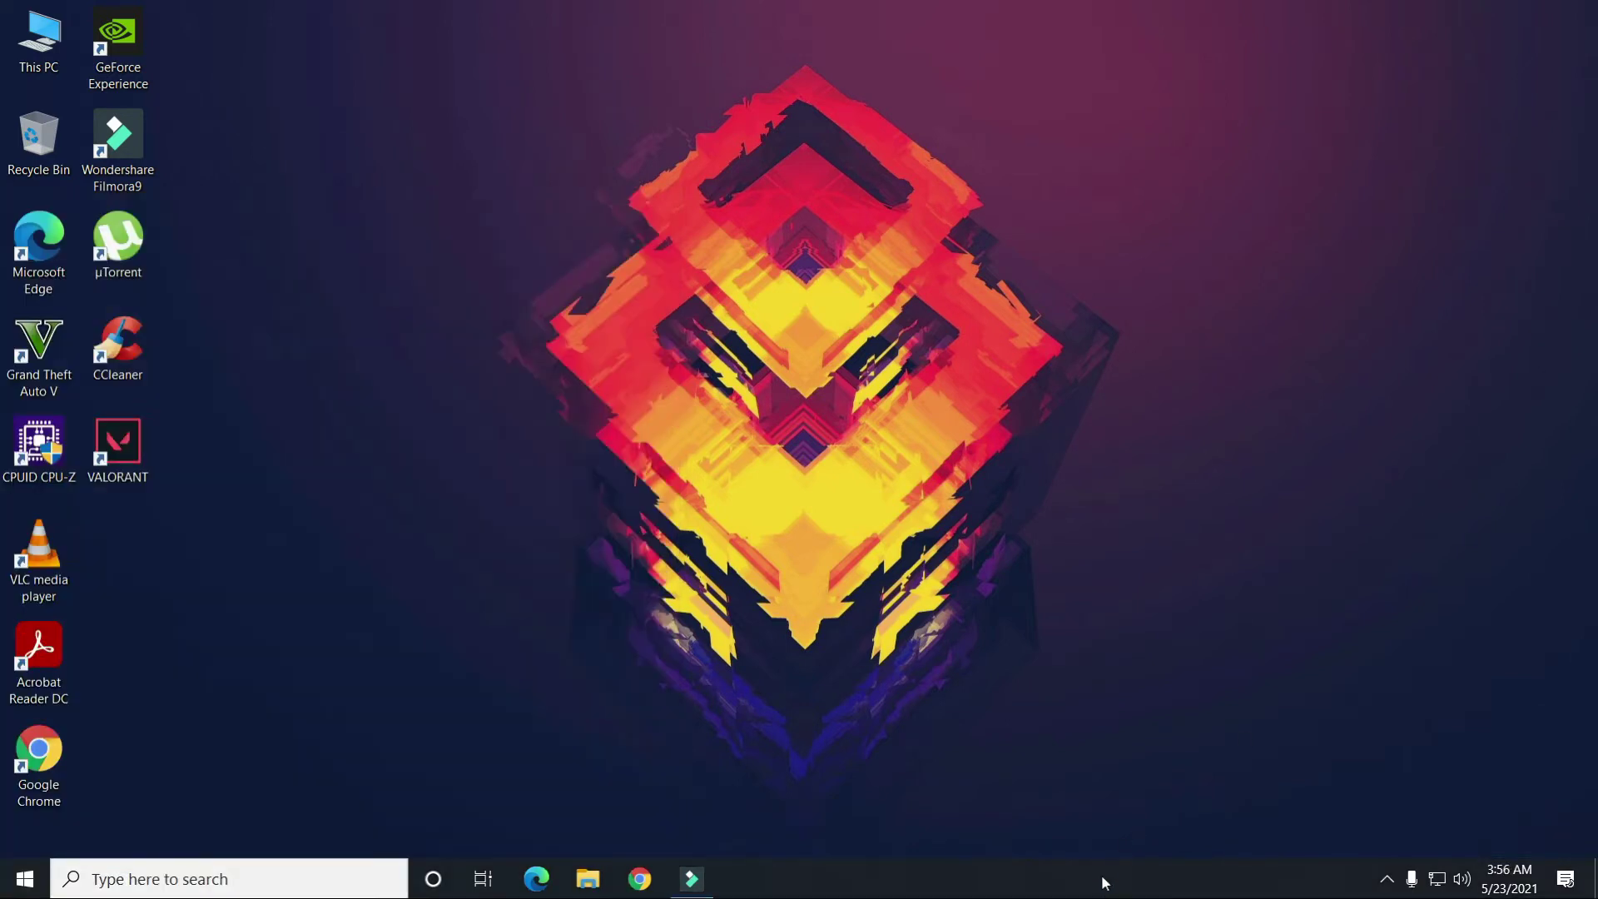
{"action": "right_click", "coordinate": [1098, 875]}
{"action": "left_click", "coordinate": [1168, 792]}
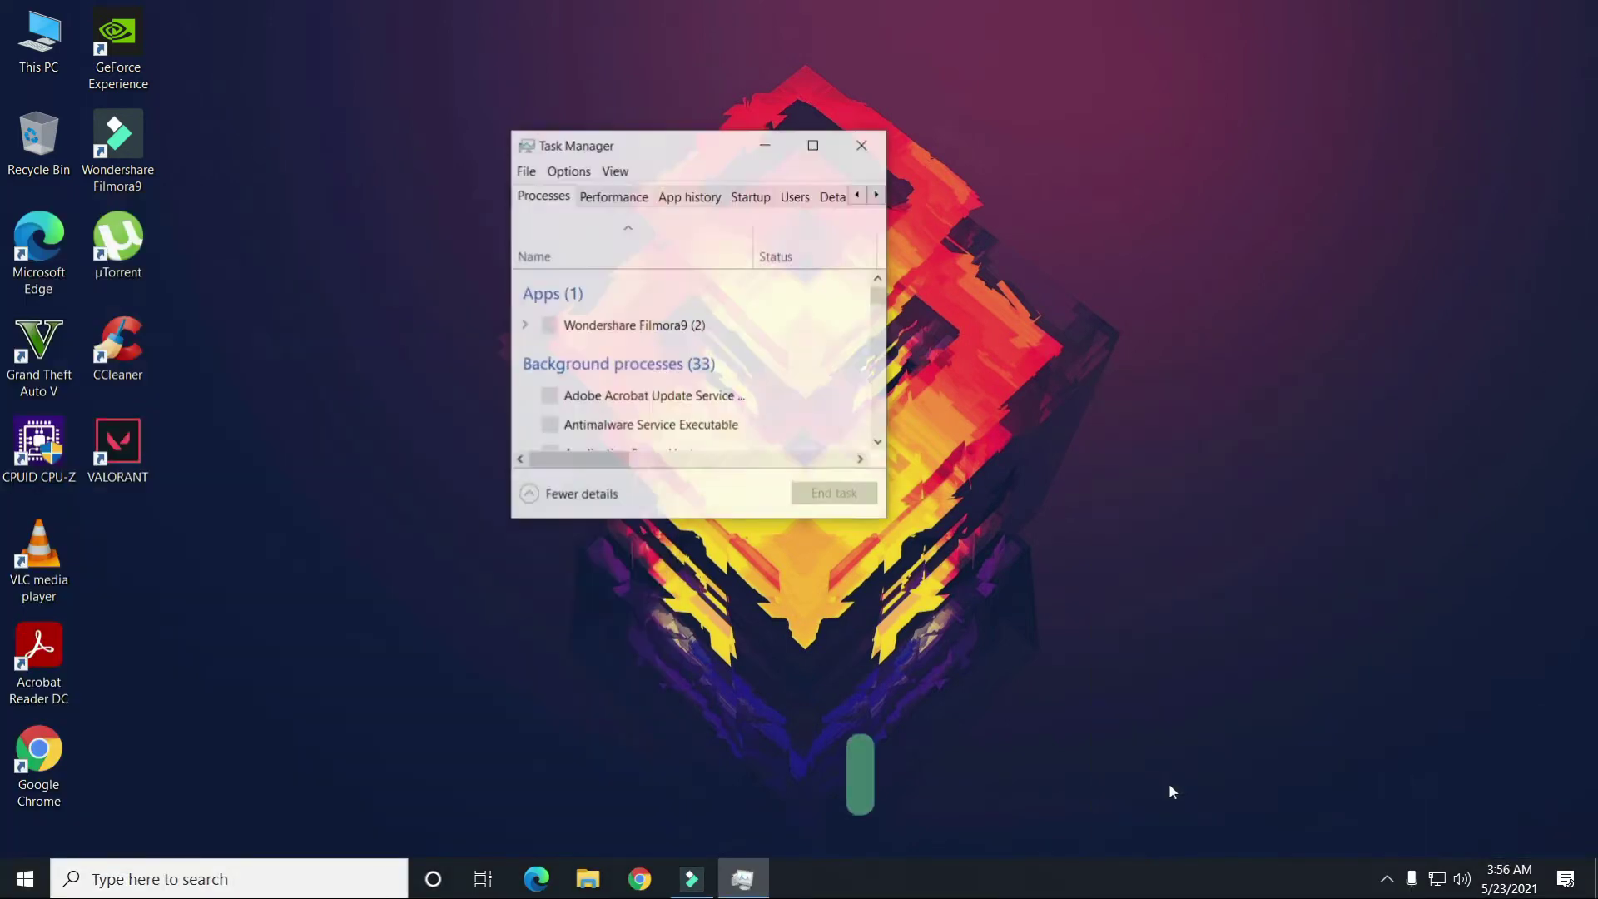
{"action": "left_click", "coordinate": [814, 145]}
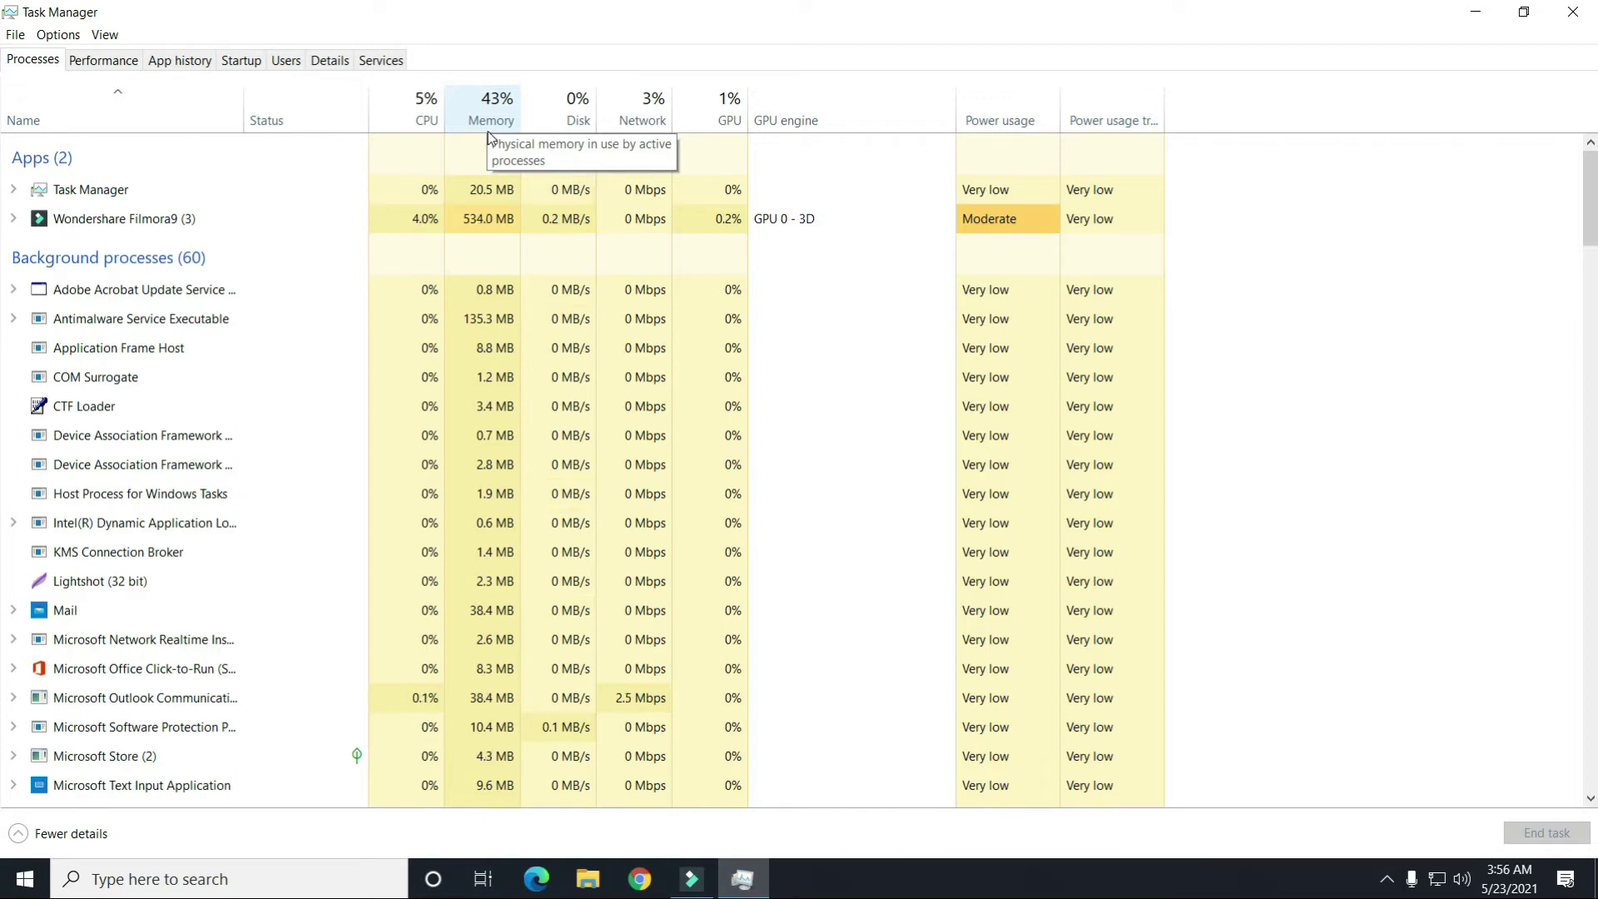
{"action": "left_click", "coordinate": [1584, 10]}
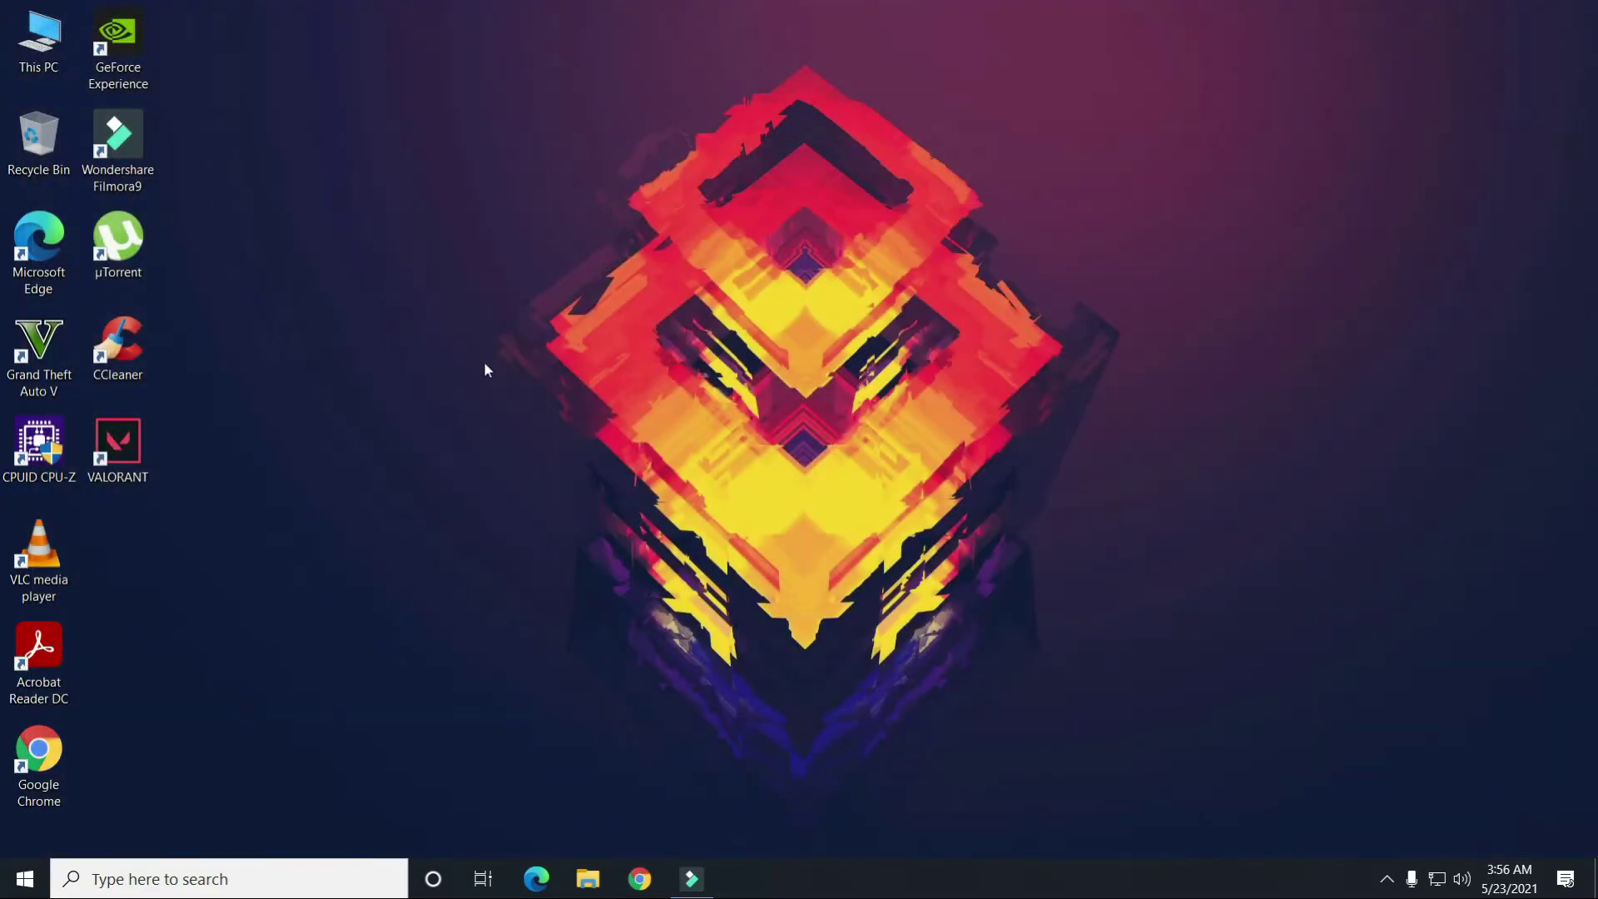
Open the Virtual Memory dialog via This PC Properties, Advanced system settings and Performance Options
{"action": "right_click", "coordinate": [51, 66]}
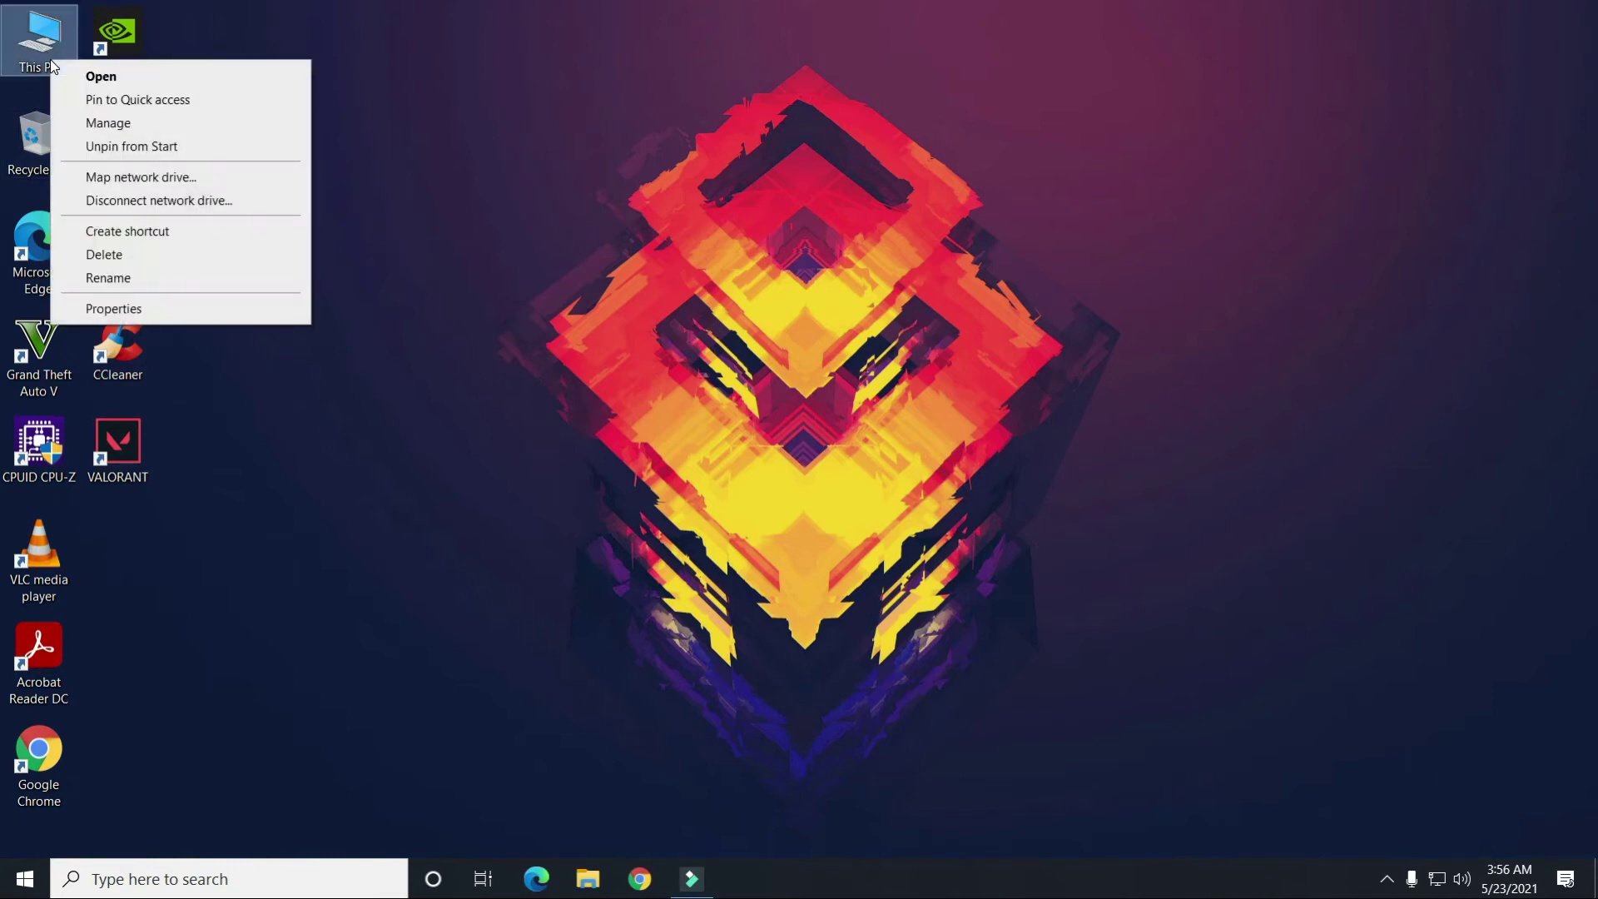
{"action": "left_click", "coordinate": [137, 310]}
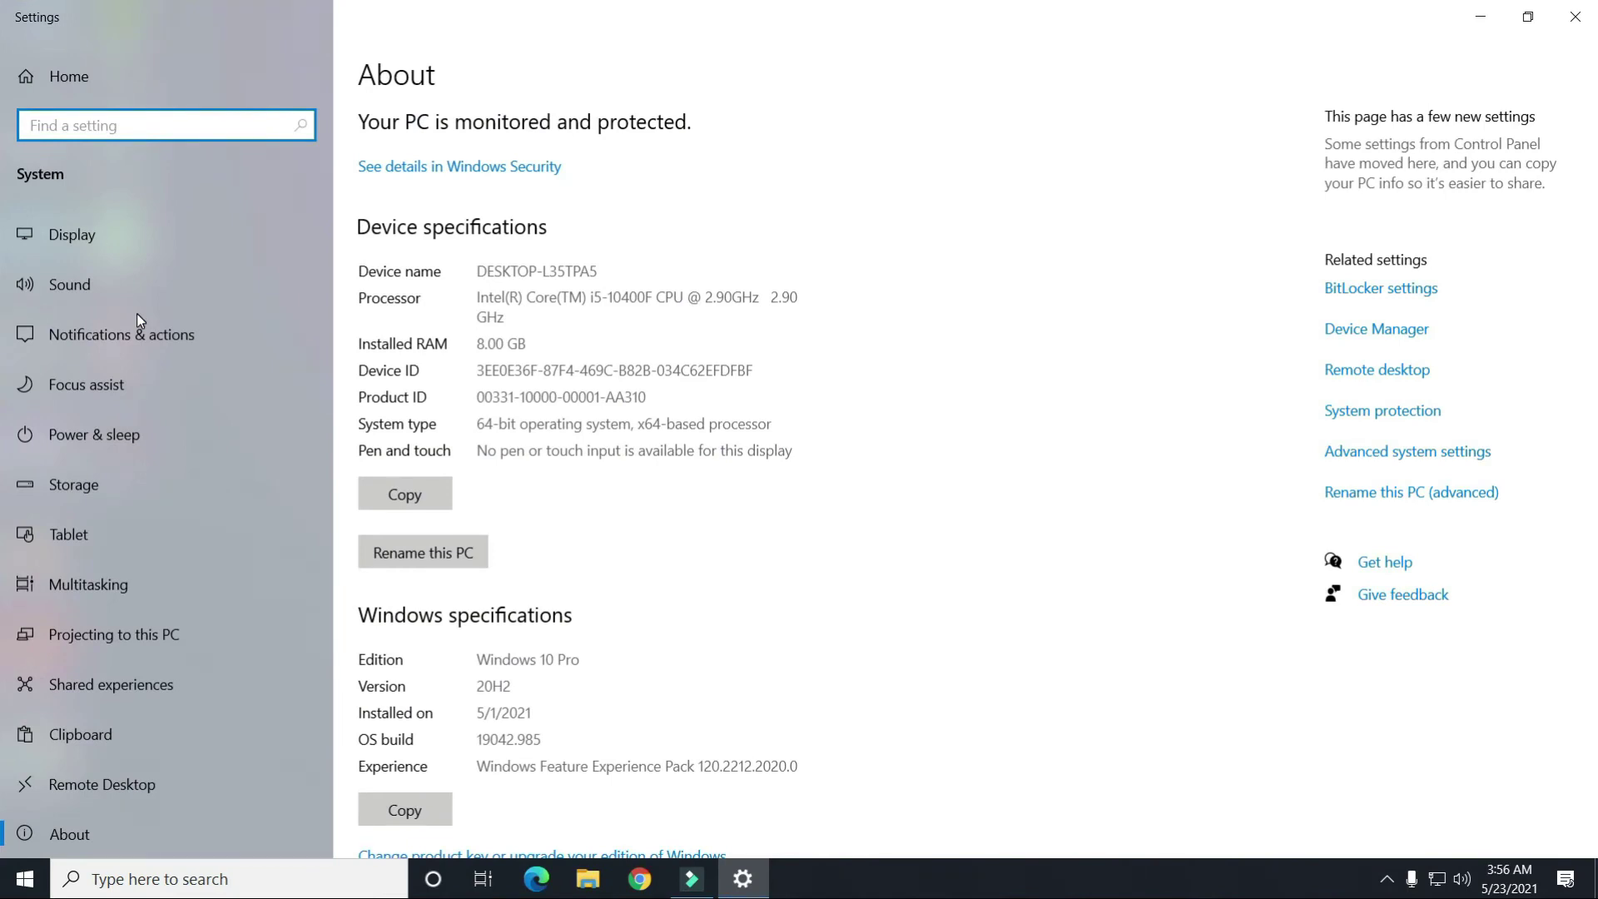
{"action": "left_click", "coordinate": [1441, 460]}
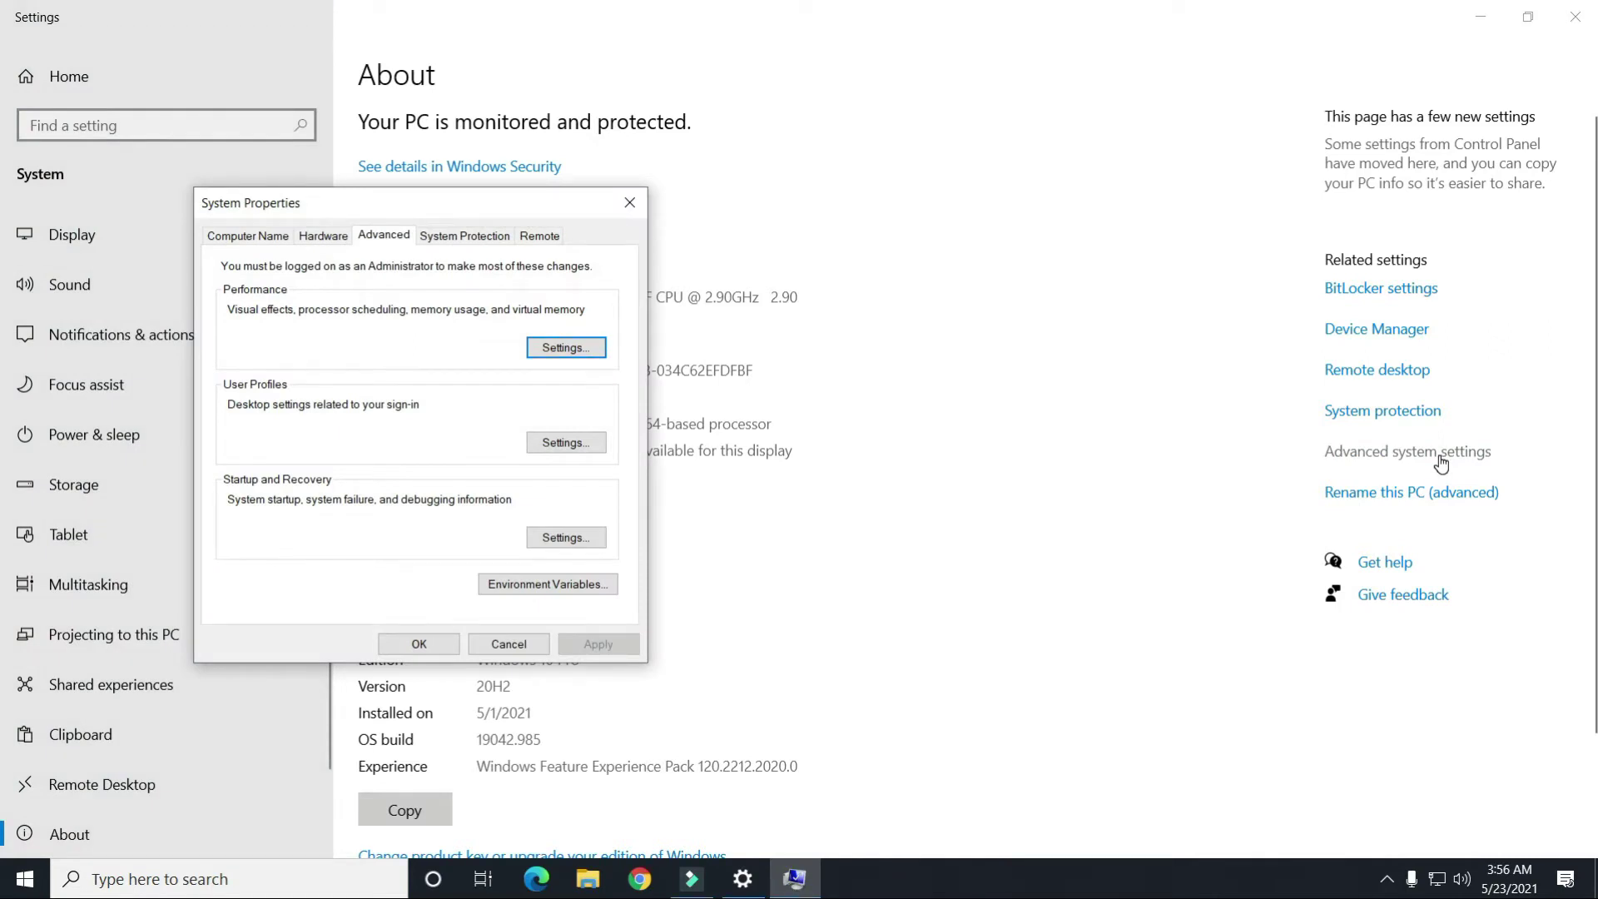
{"action": "left_click", "coordinate": [538, 349]}
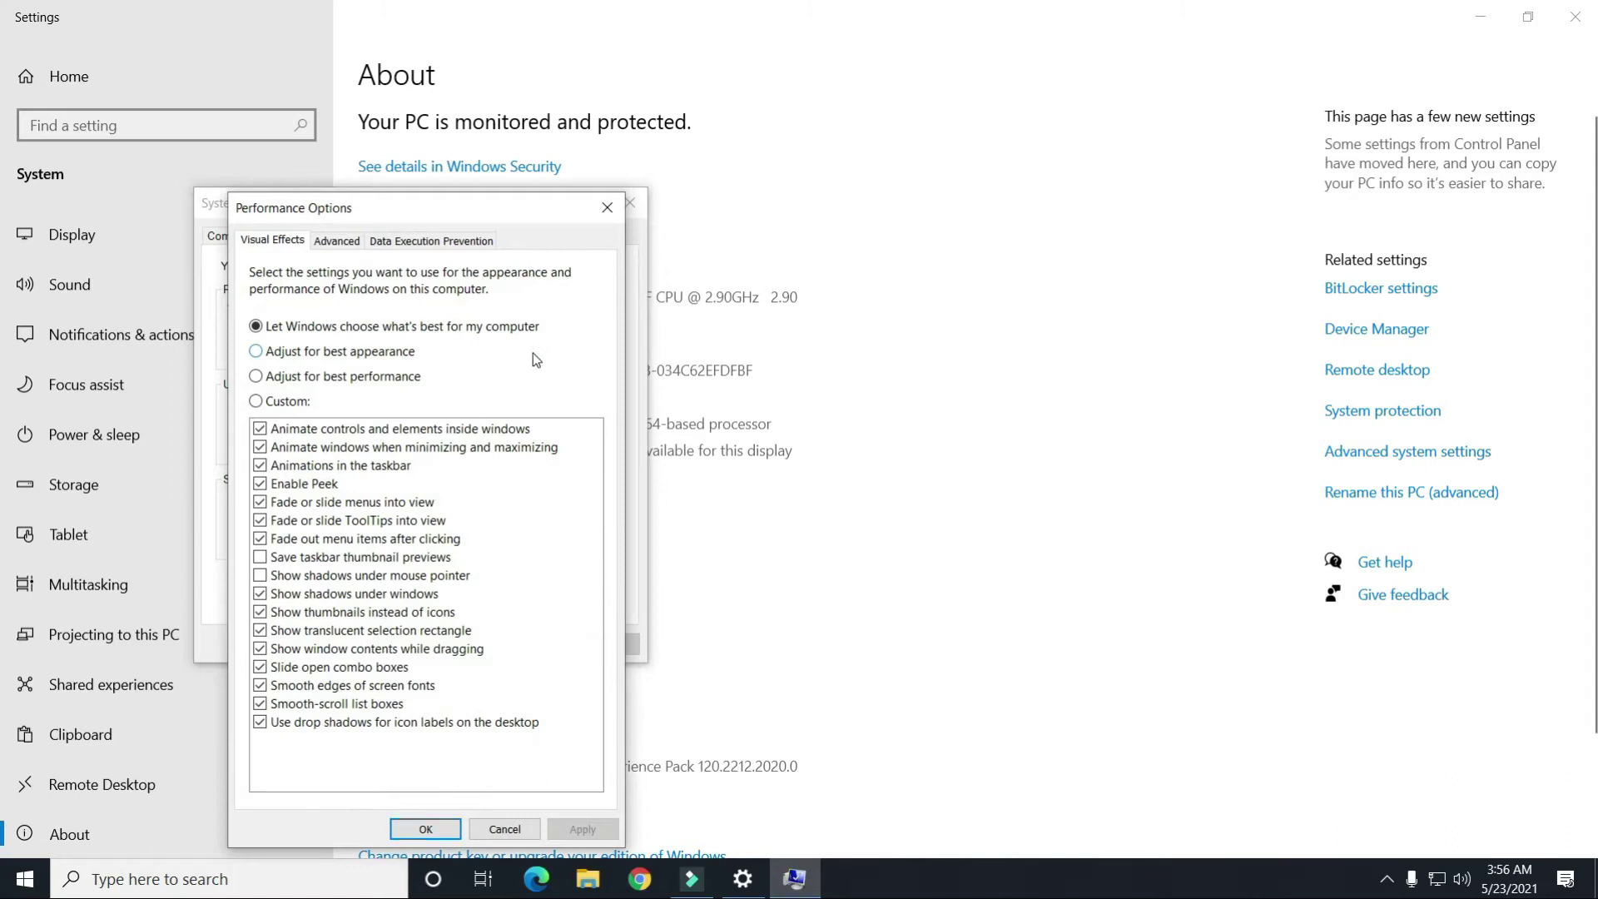
{"action": "left_click", "coordinate": [329, 246]}
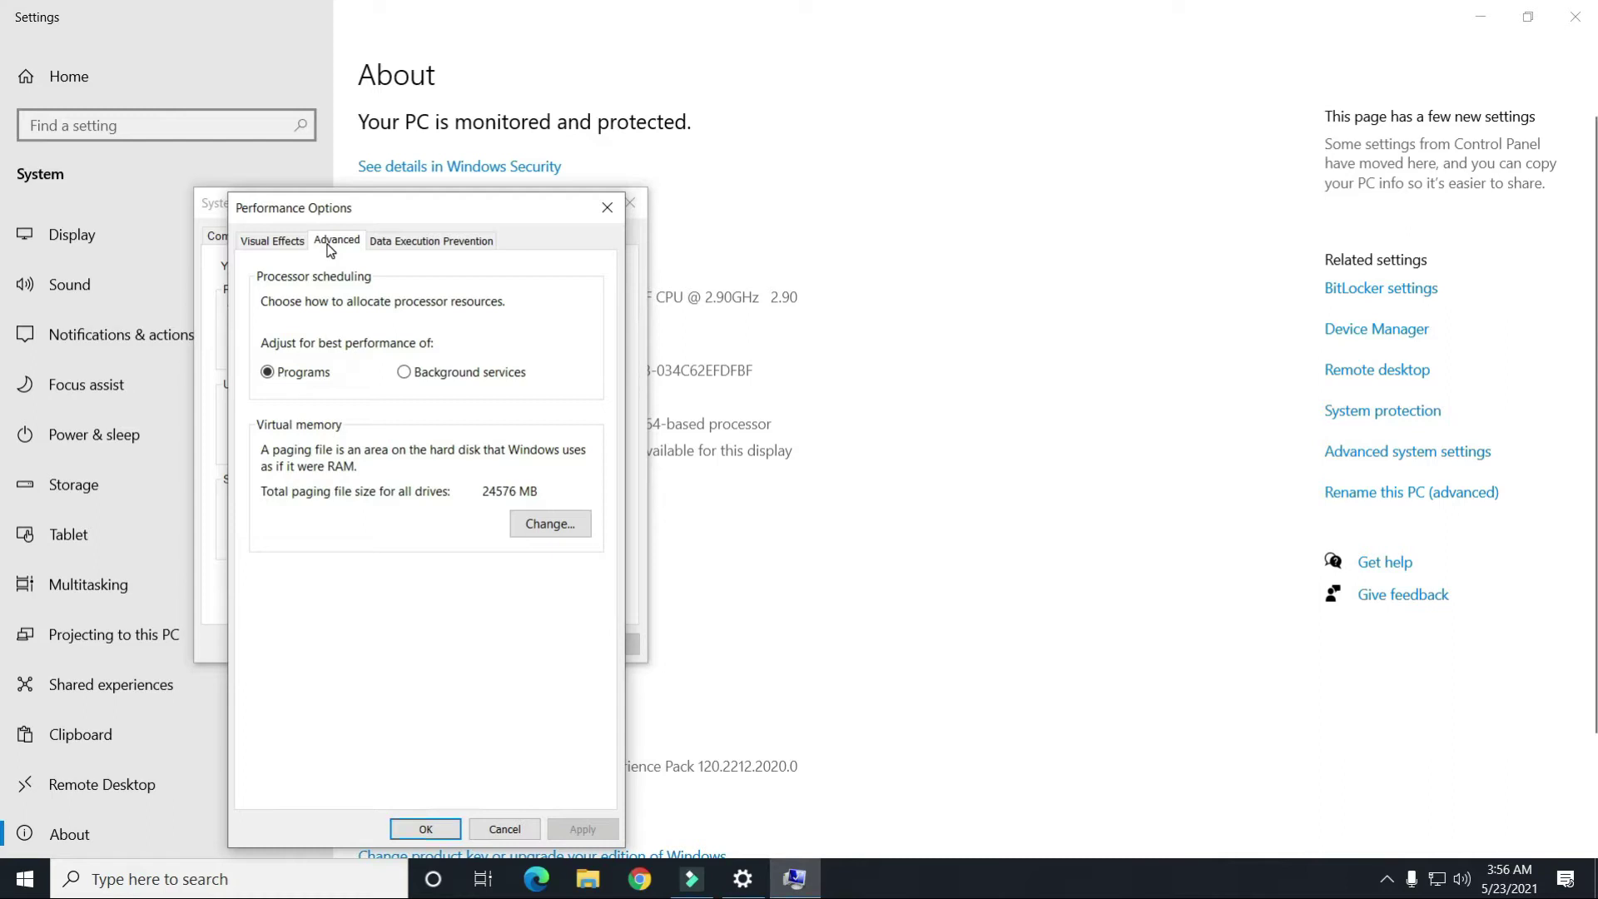
{"action": "left_click", "coordinate": [538, 523]}
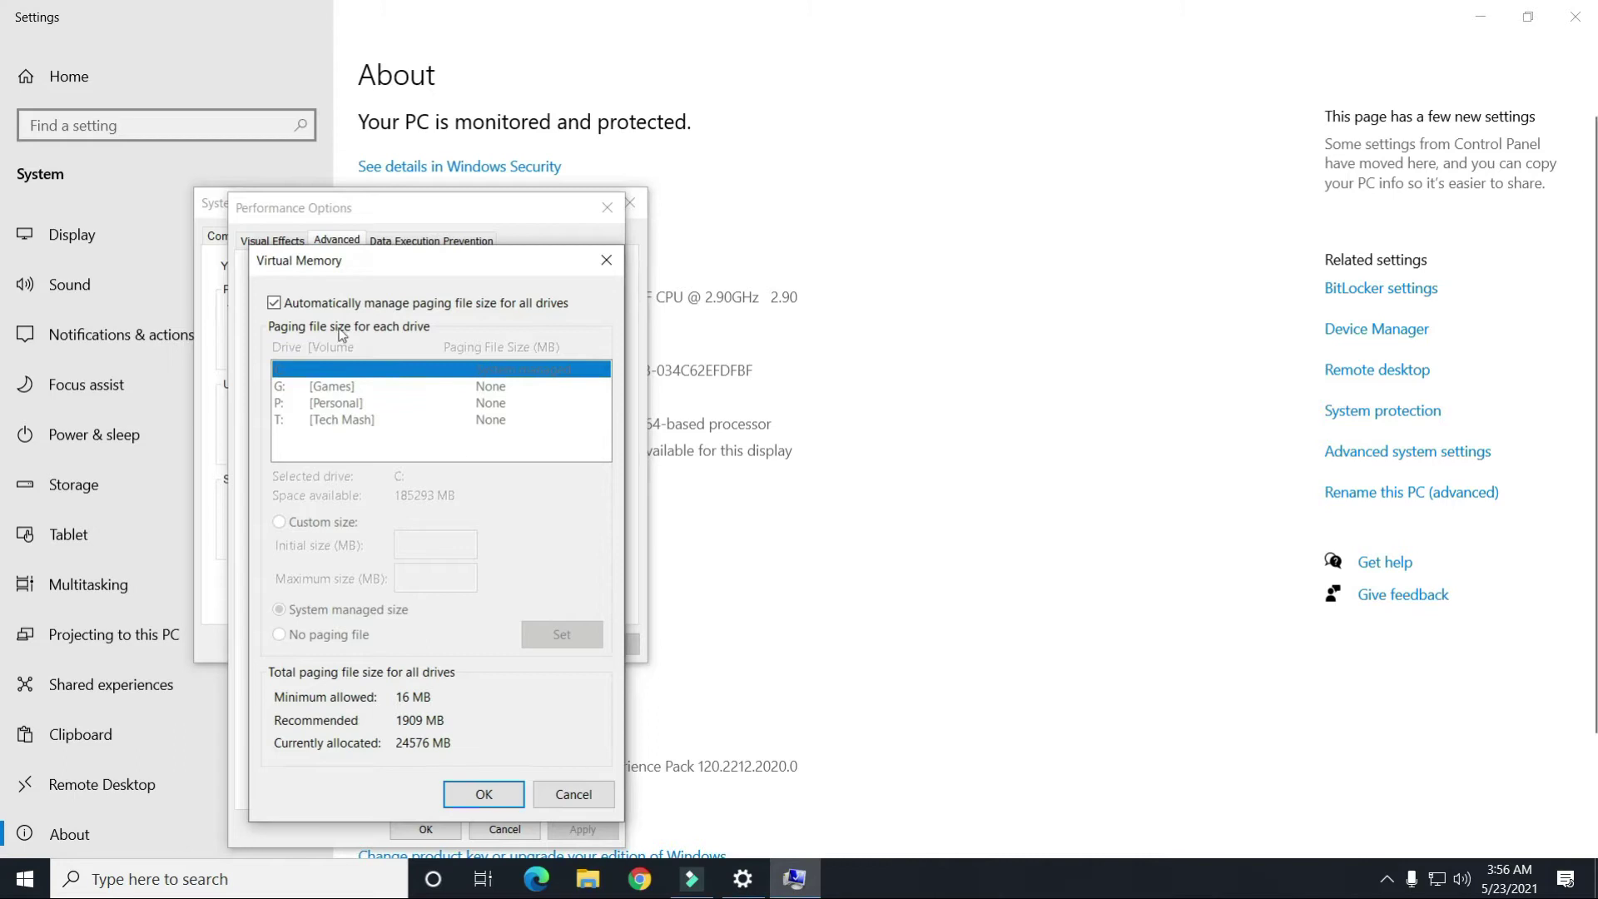
Turn off automatic paging file management and give C: a custom initial size of 1909 MB
{"action": "left_click", "coordinate": [403, 306]}
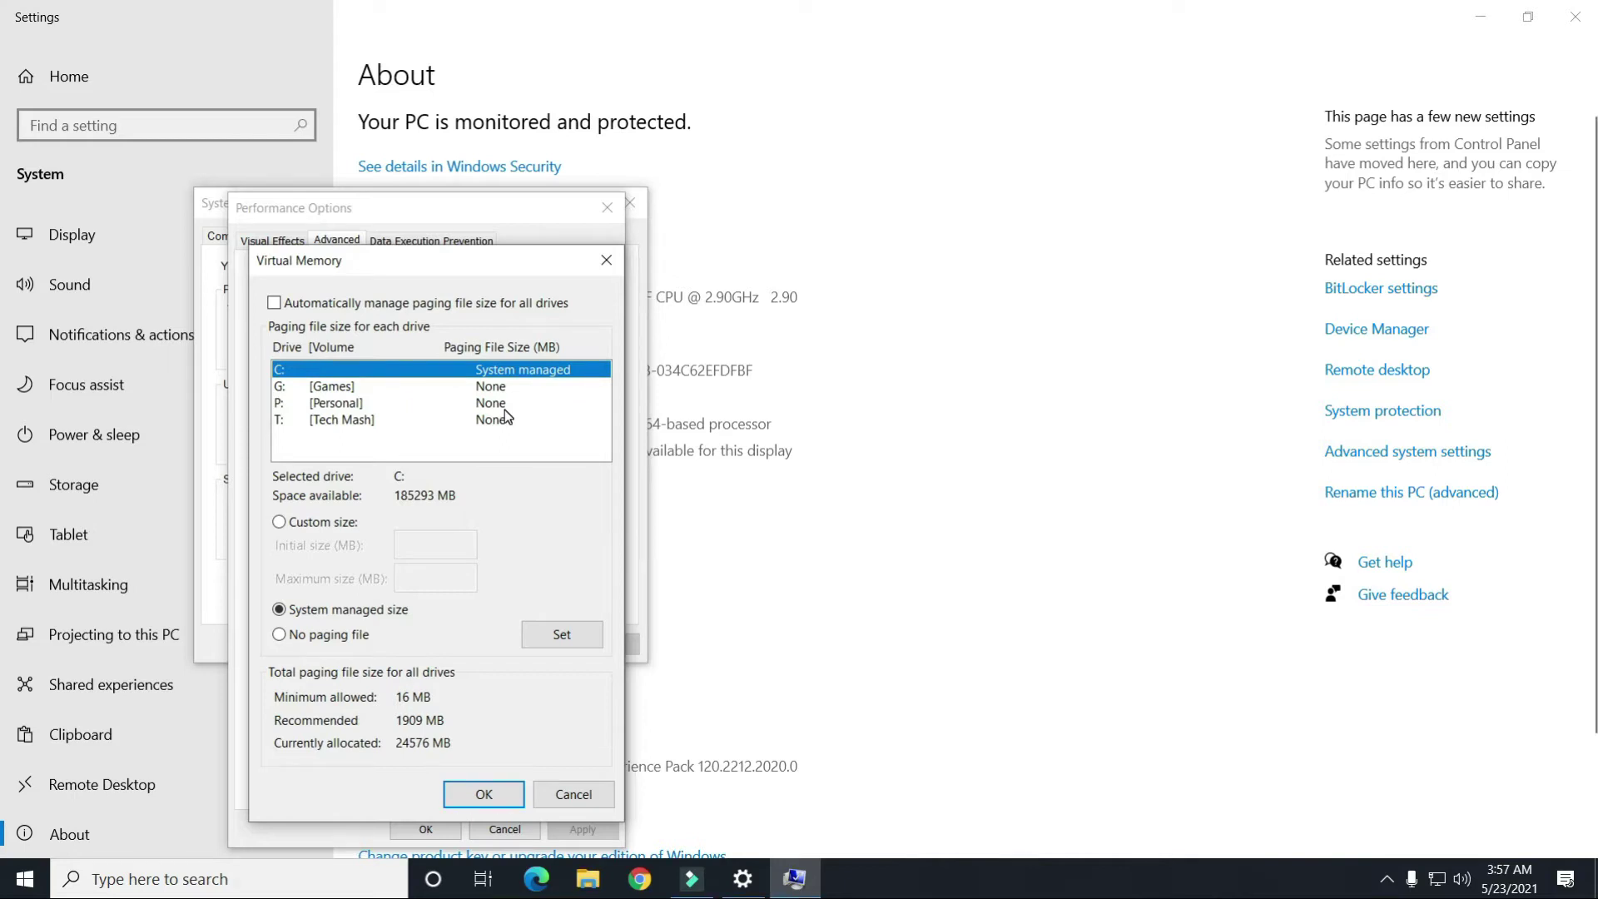
{"action": "left_click", "coordinate": [279, 522]}
{"action": "left_click", "coordinate": [446, 542]}
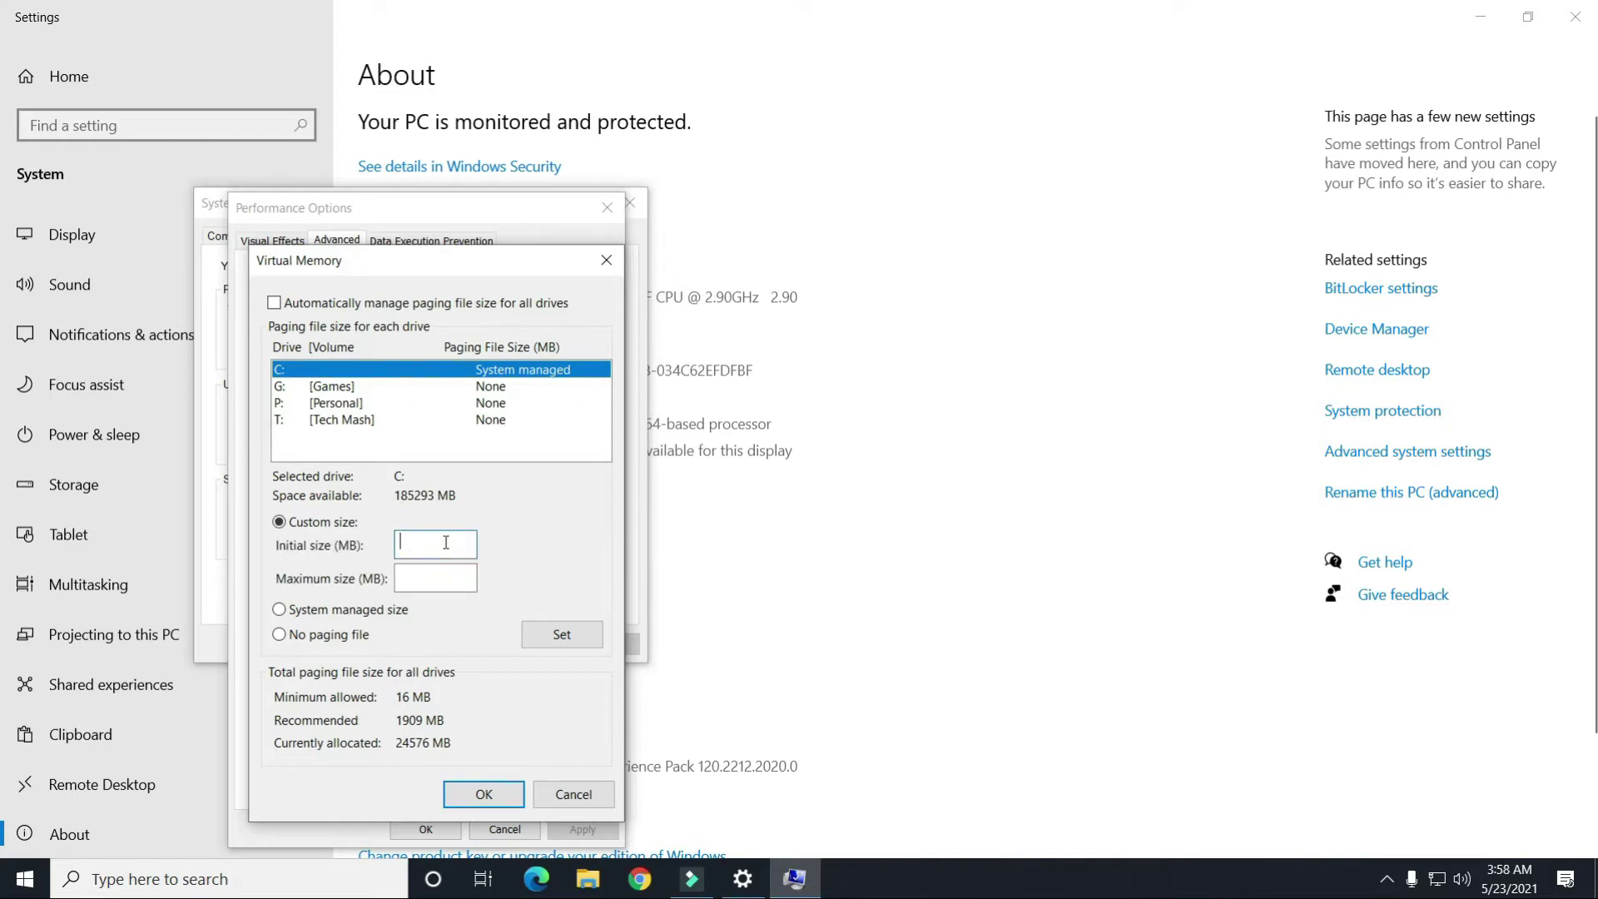
{"action": "type", "text": "1909"}
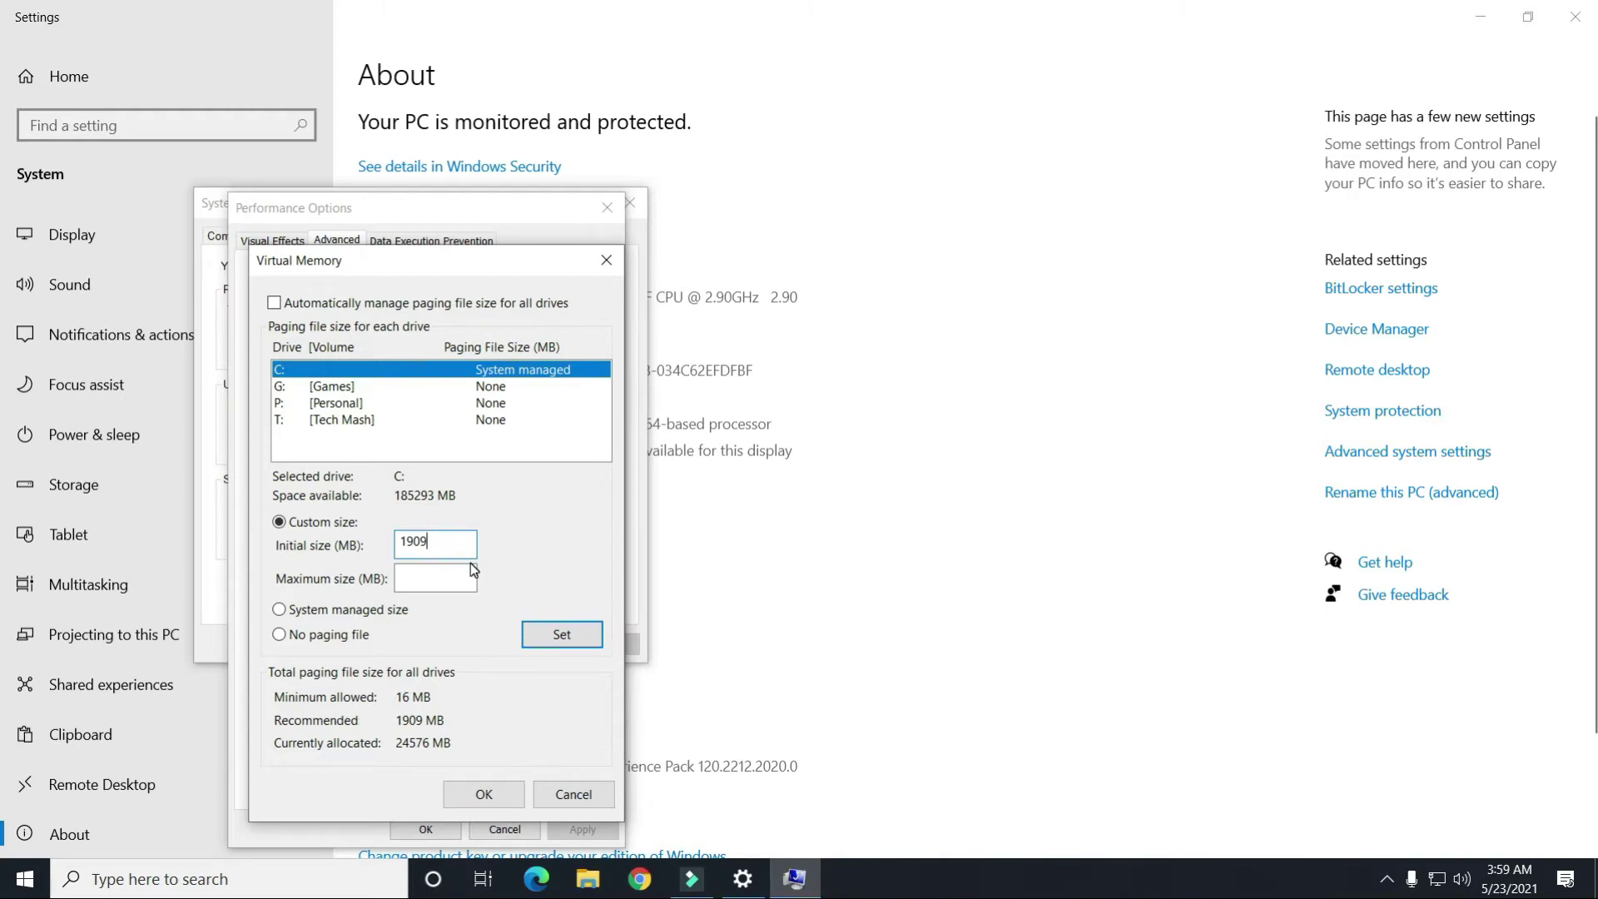
{"action": "key", "text": "XF86Calculator"}
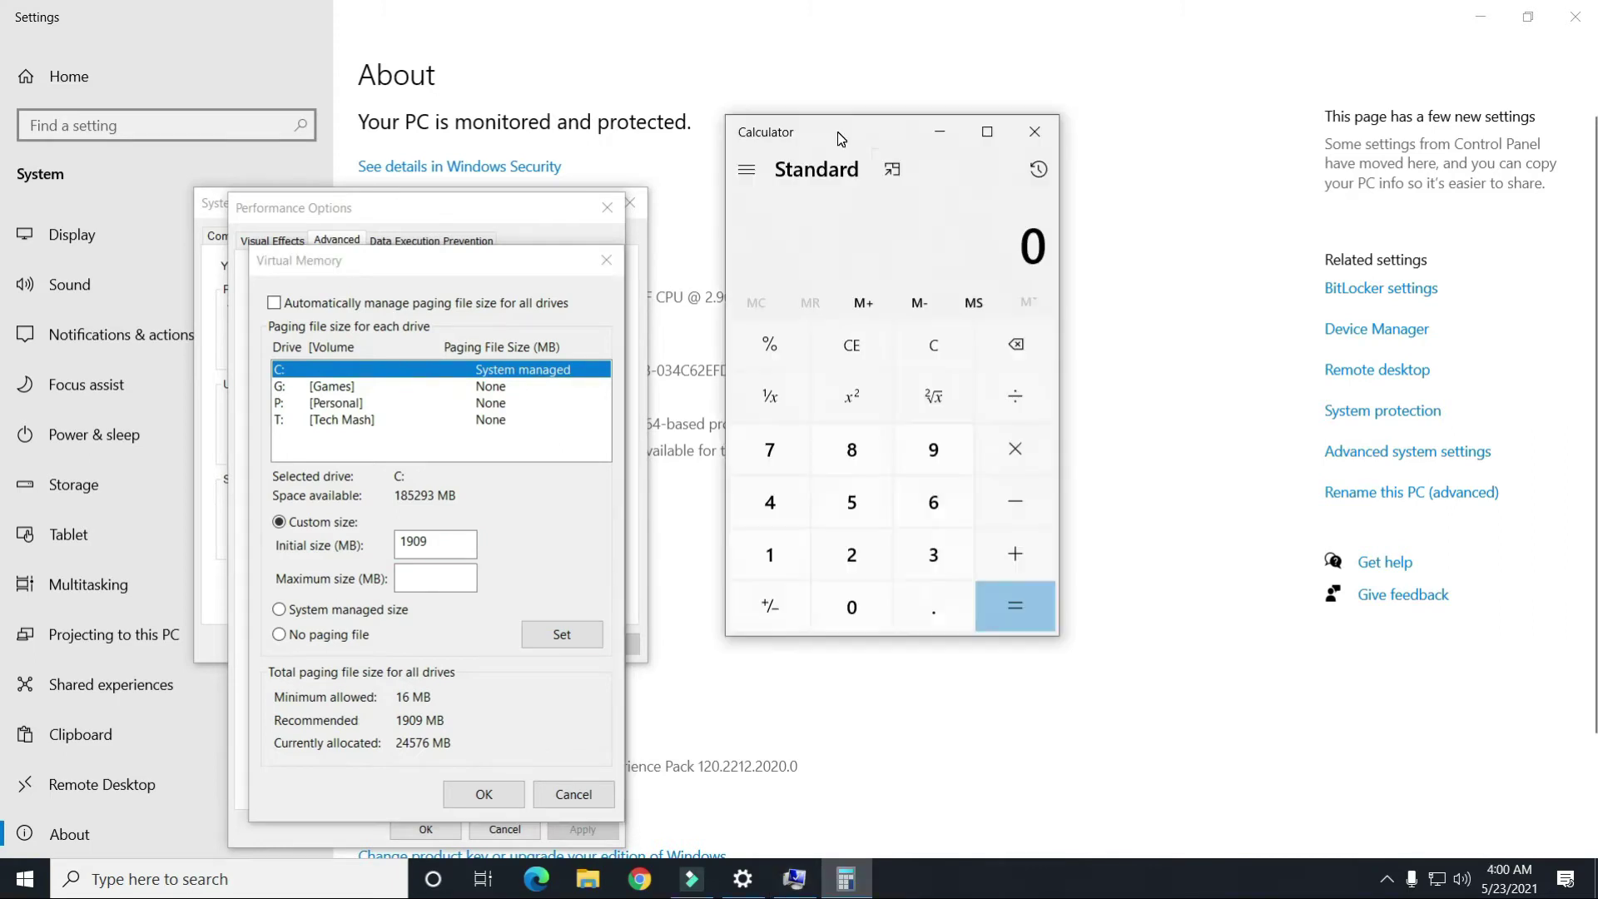
Calculate 8 × 1024 = 8192 in Calculator and enter 8192 MB as C:'s maximum paging size
{"action": "left_click", "coordinate": [874, 449]}
{"action": "left_click", "coordinate": [1016, 447]}
{"action": "left_click", "coordinate": [772, 552]}
{"action": "left_click", "coordinate": [843, 587]}
{"action": "left_click", "coordinate": [849, 552]}
{"action": "left_click", "coordinate": [781, 516]}
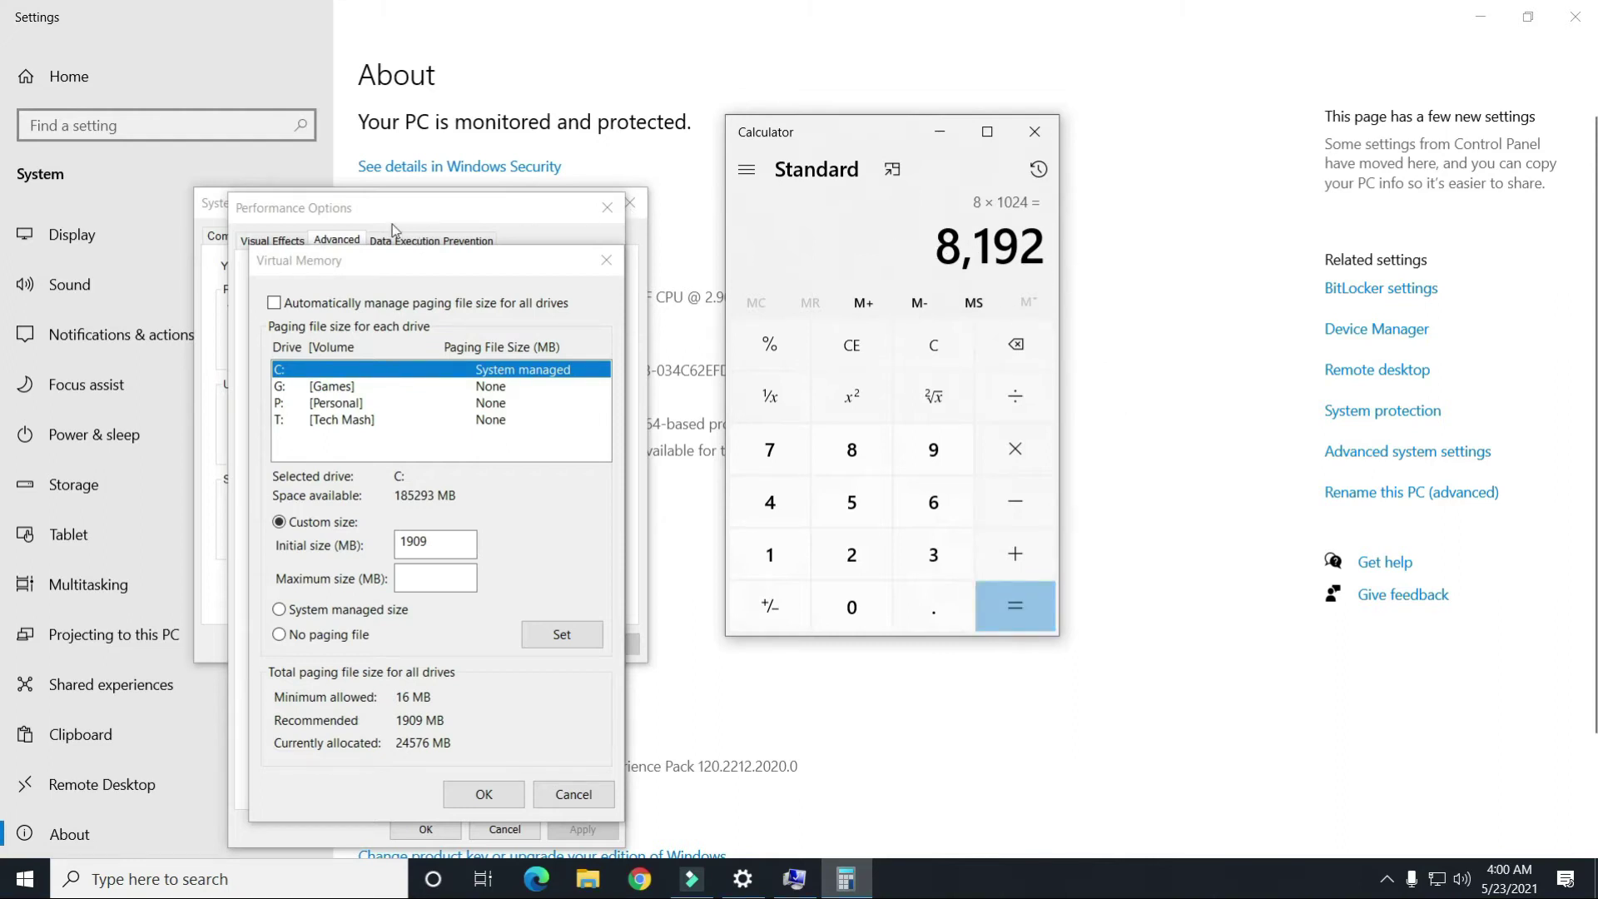
{"action": "left_click", "coordinate": [437, 577]}
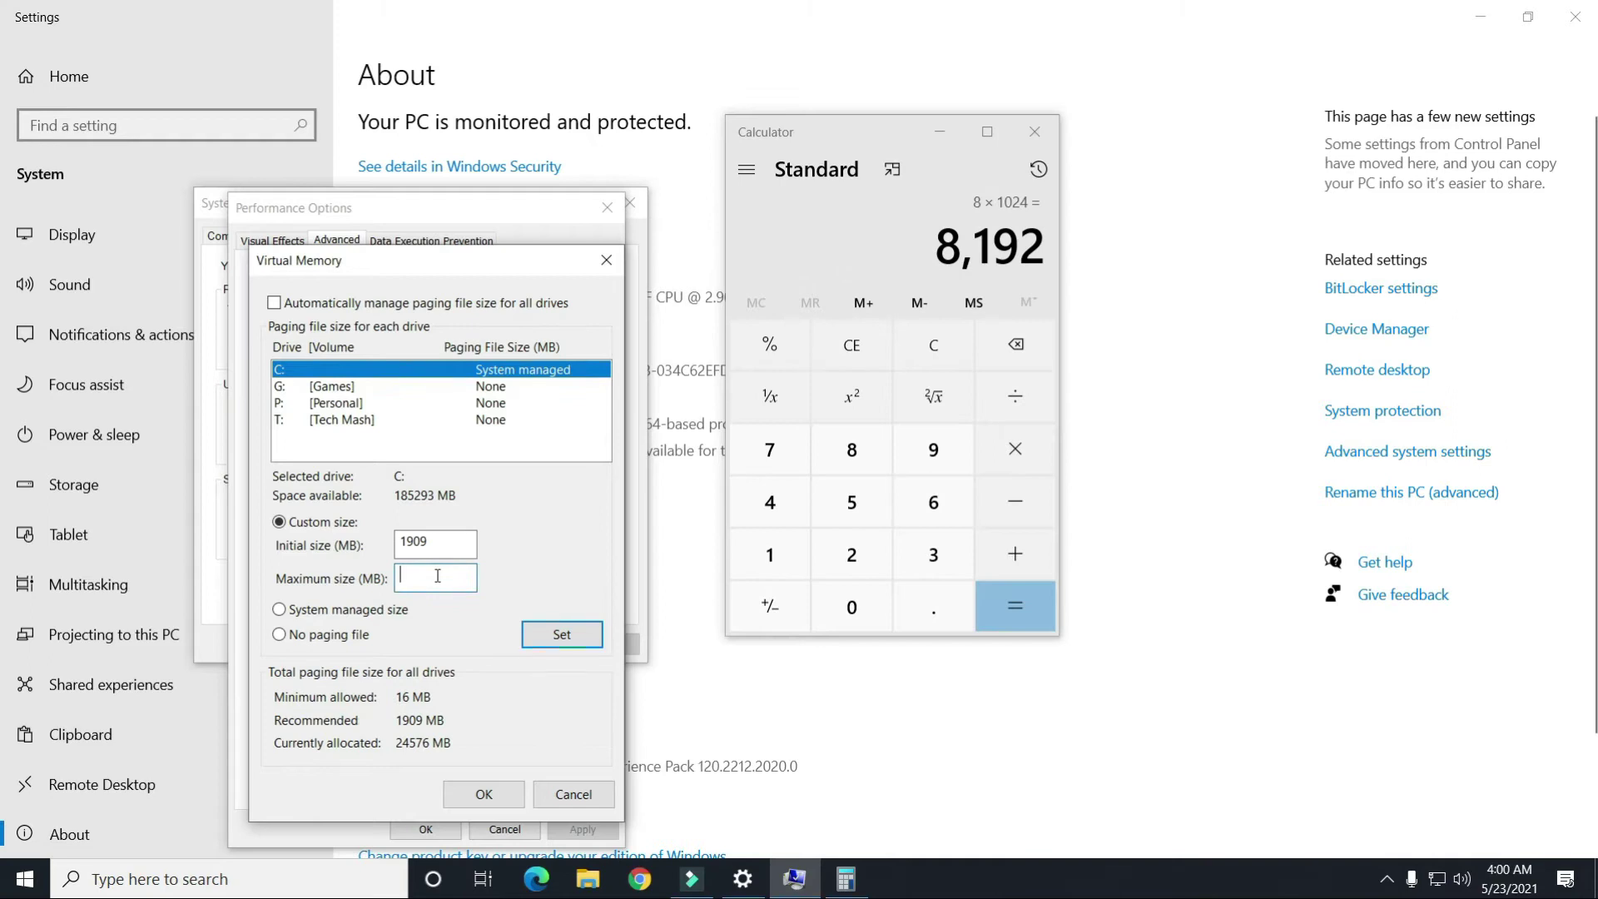
{"action": "type", "text": "8192"}
{"action": "left_click", "coordinate": [1035, 132]}
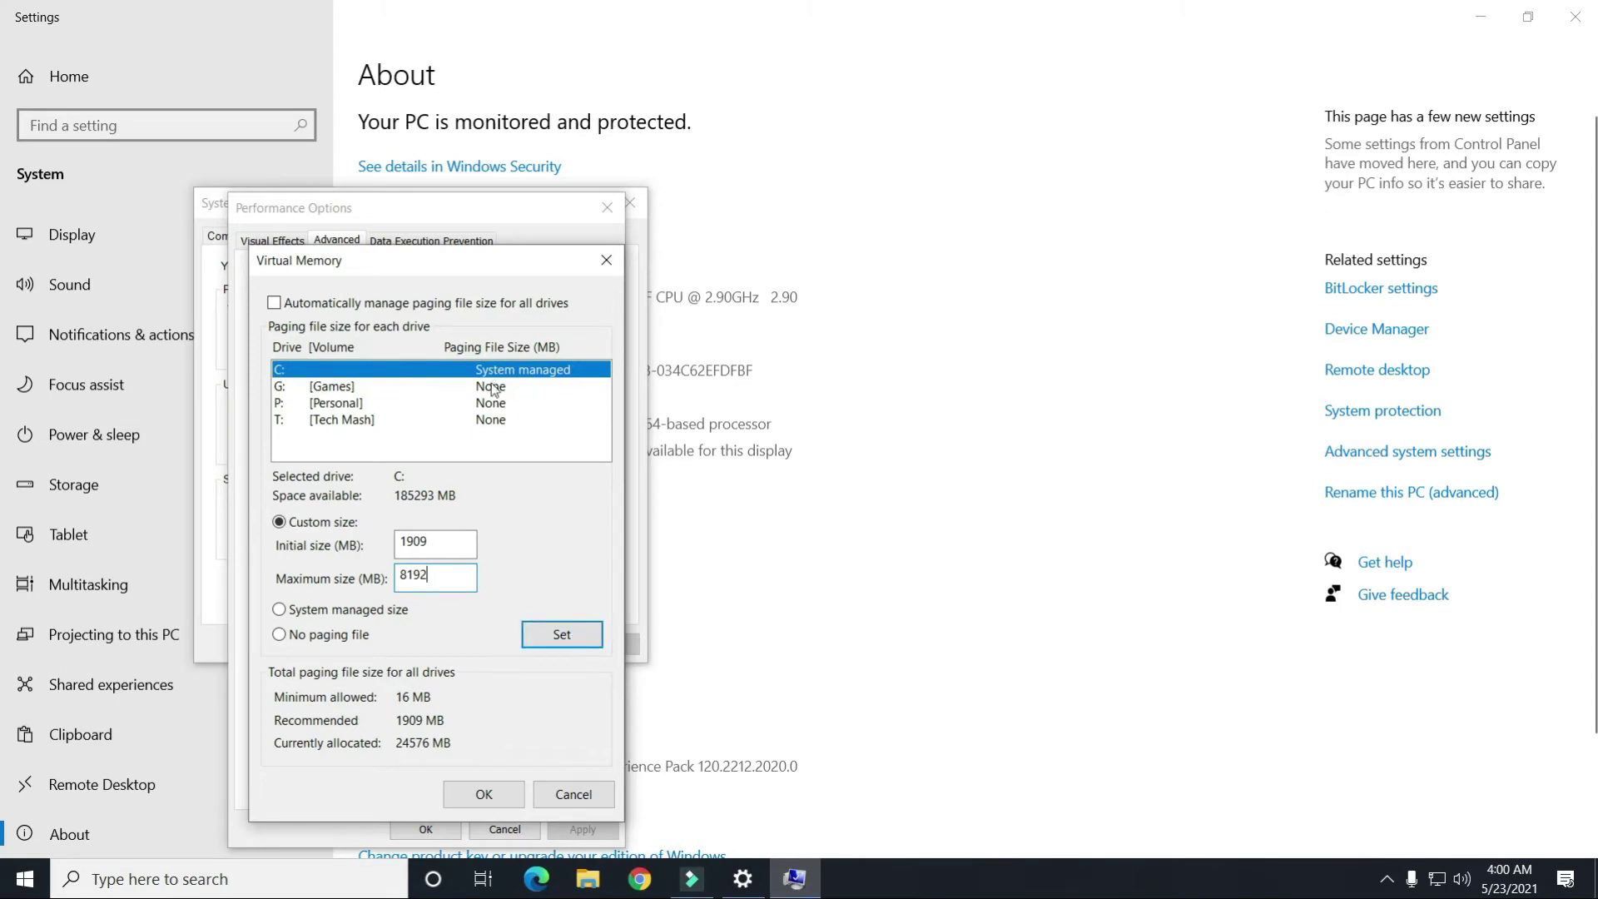
Apply the 1909–8192 MB paging file to C:, confirm all dialogs, and restart the computer
{"action": "left_click", "coordinate": [580, 636]}
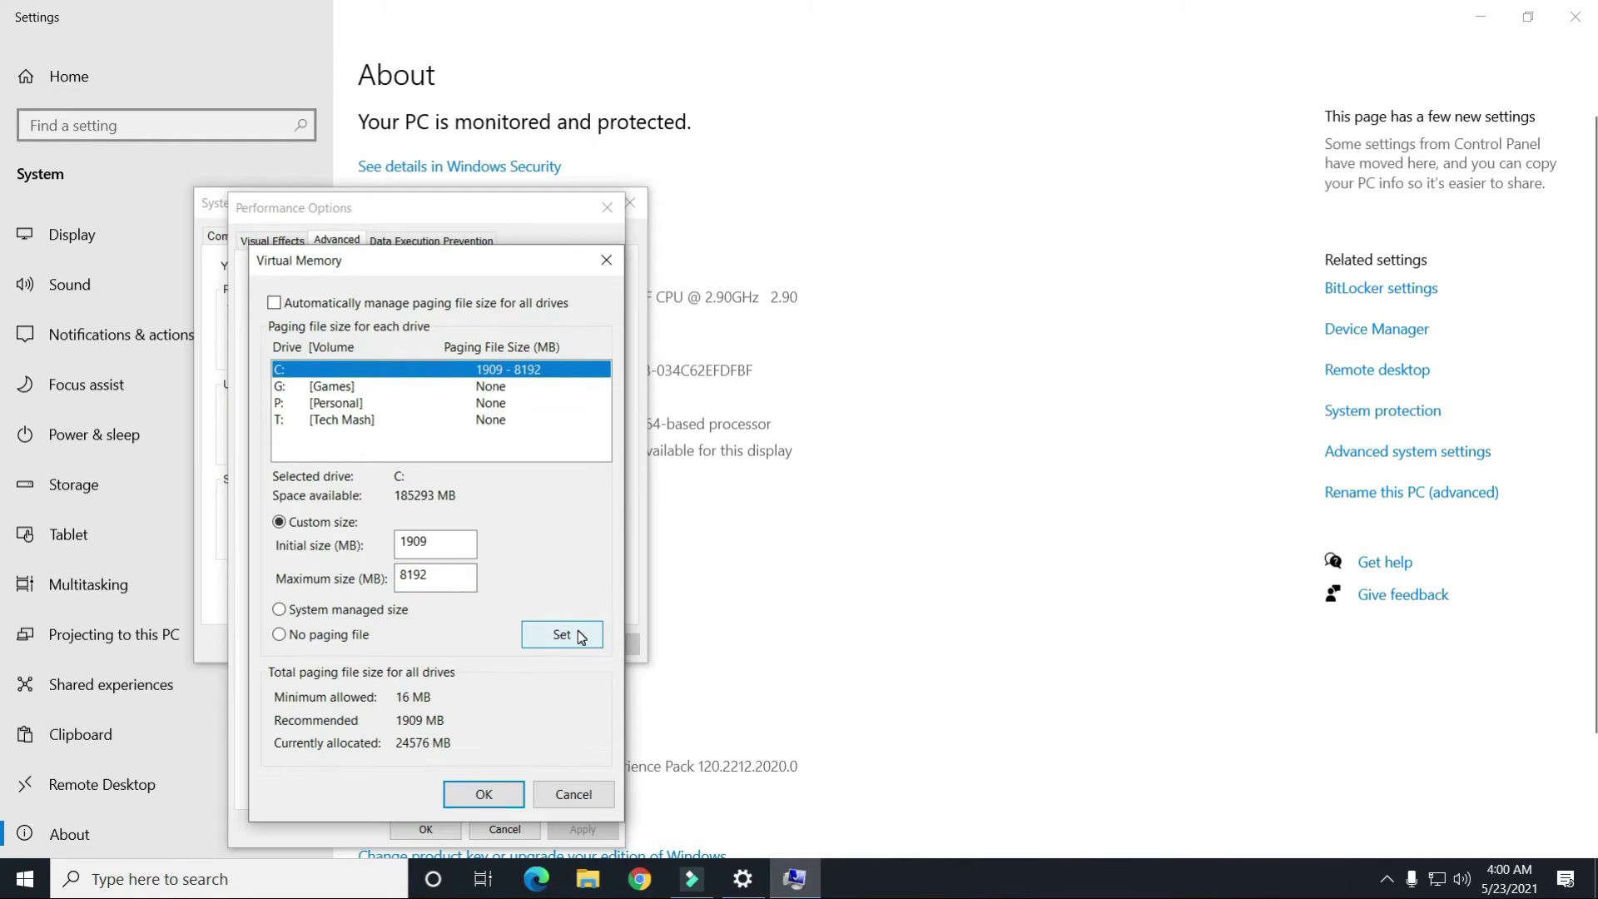
{"action": "left_click", "coordinate": [479, 794]}
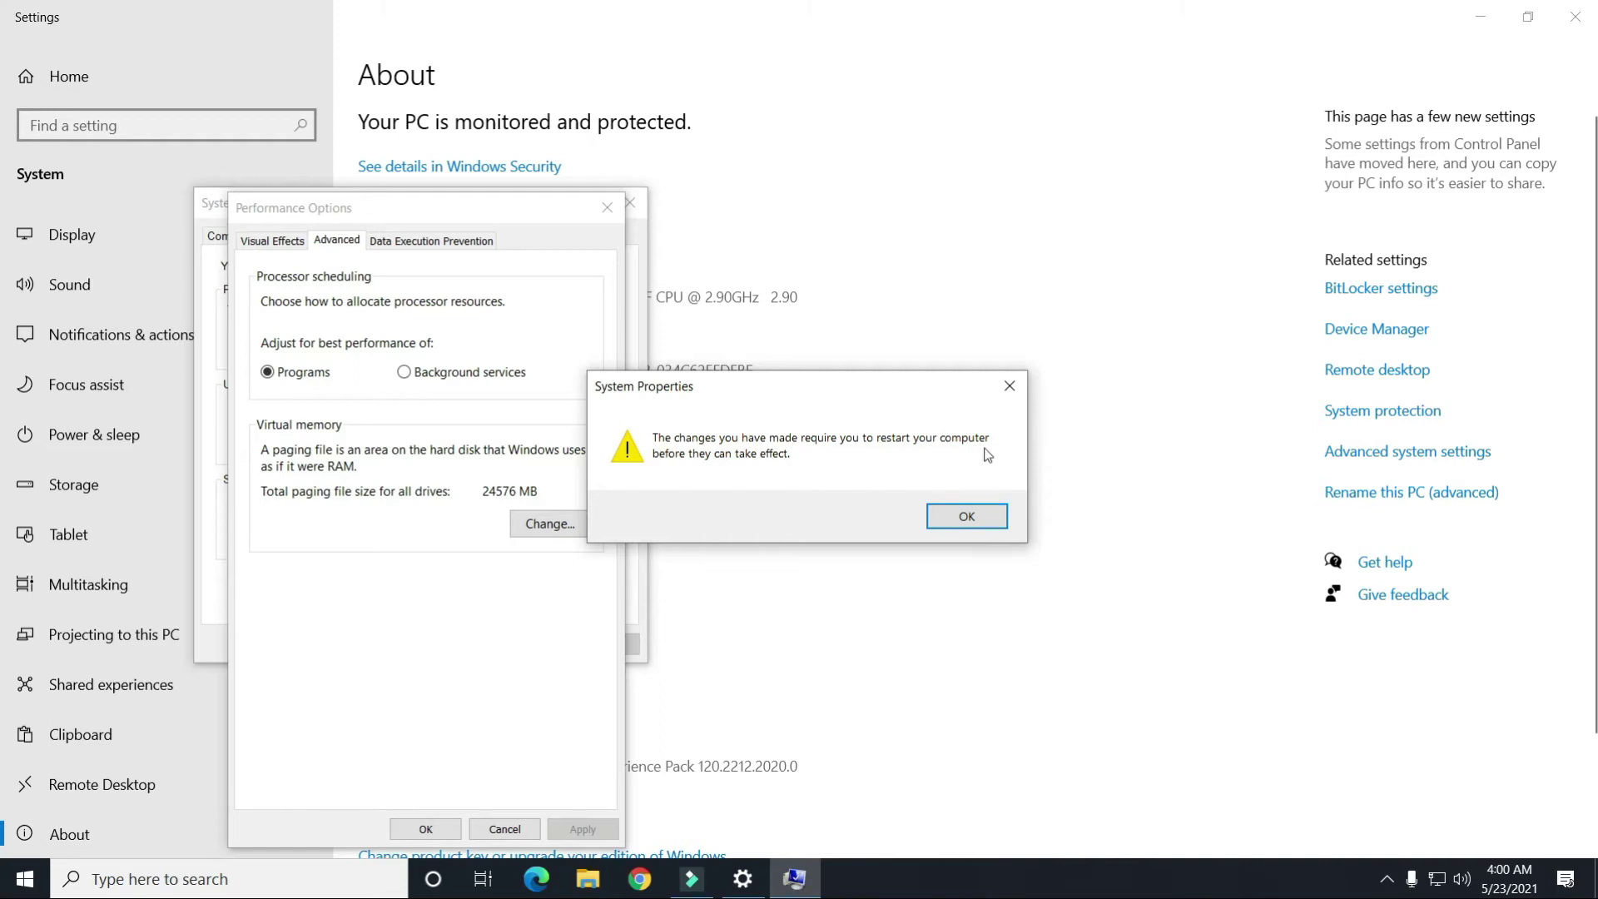
{"action": "left_click", "coordinate": [968, 516]}
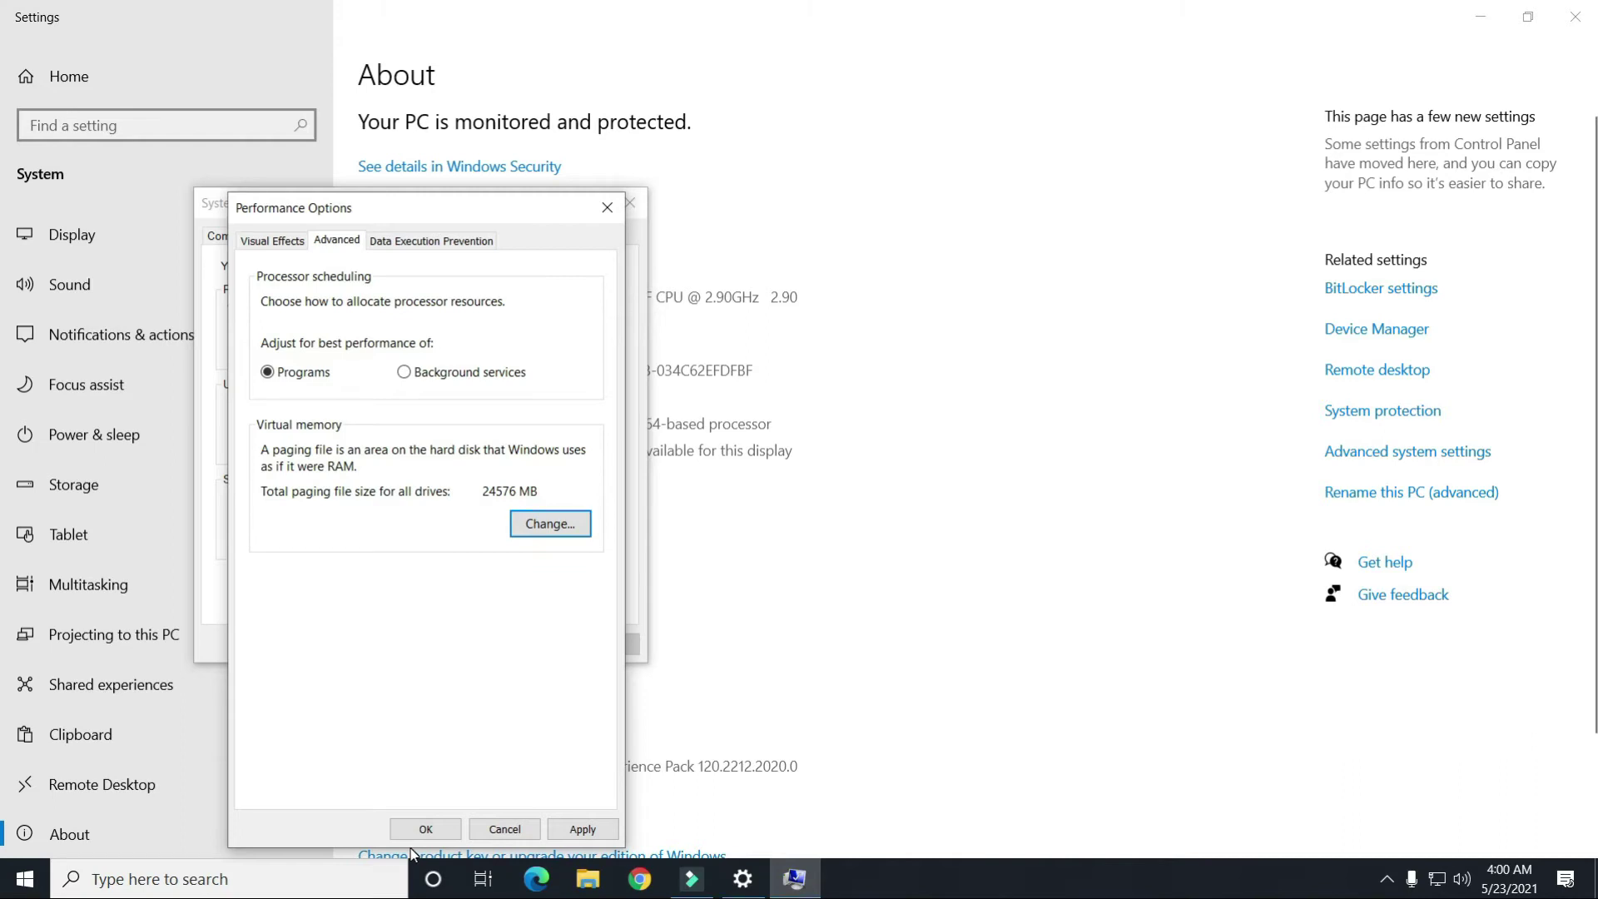
{"action": "left_click", "coordinate": [421, 828]}
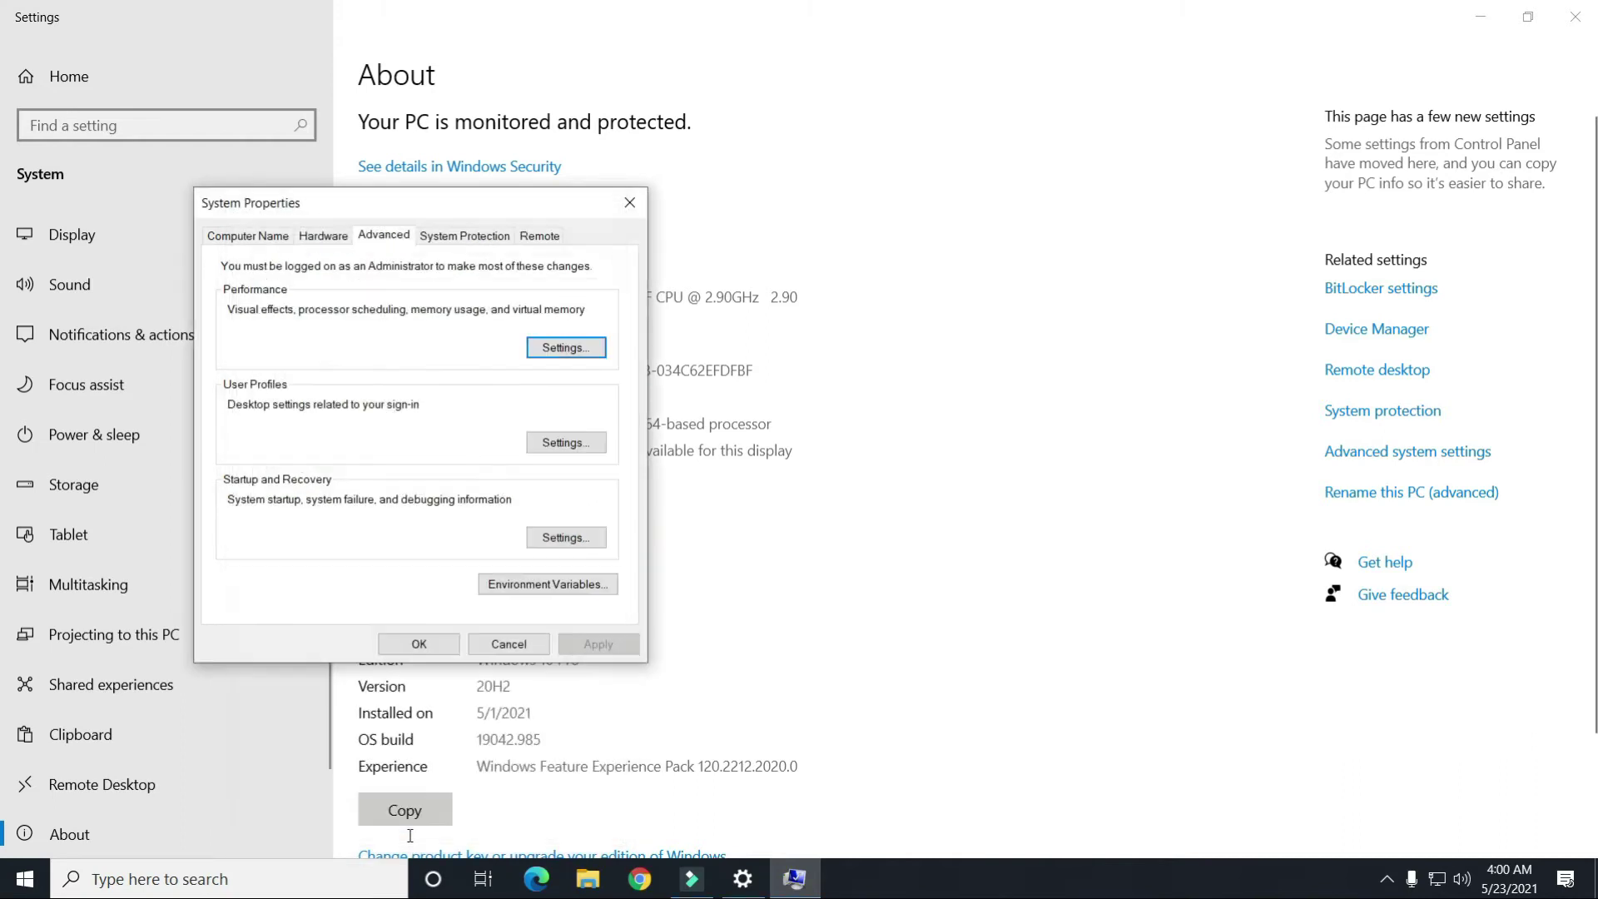
{"action": "left_click", "coordinate": [418, 644]}
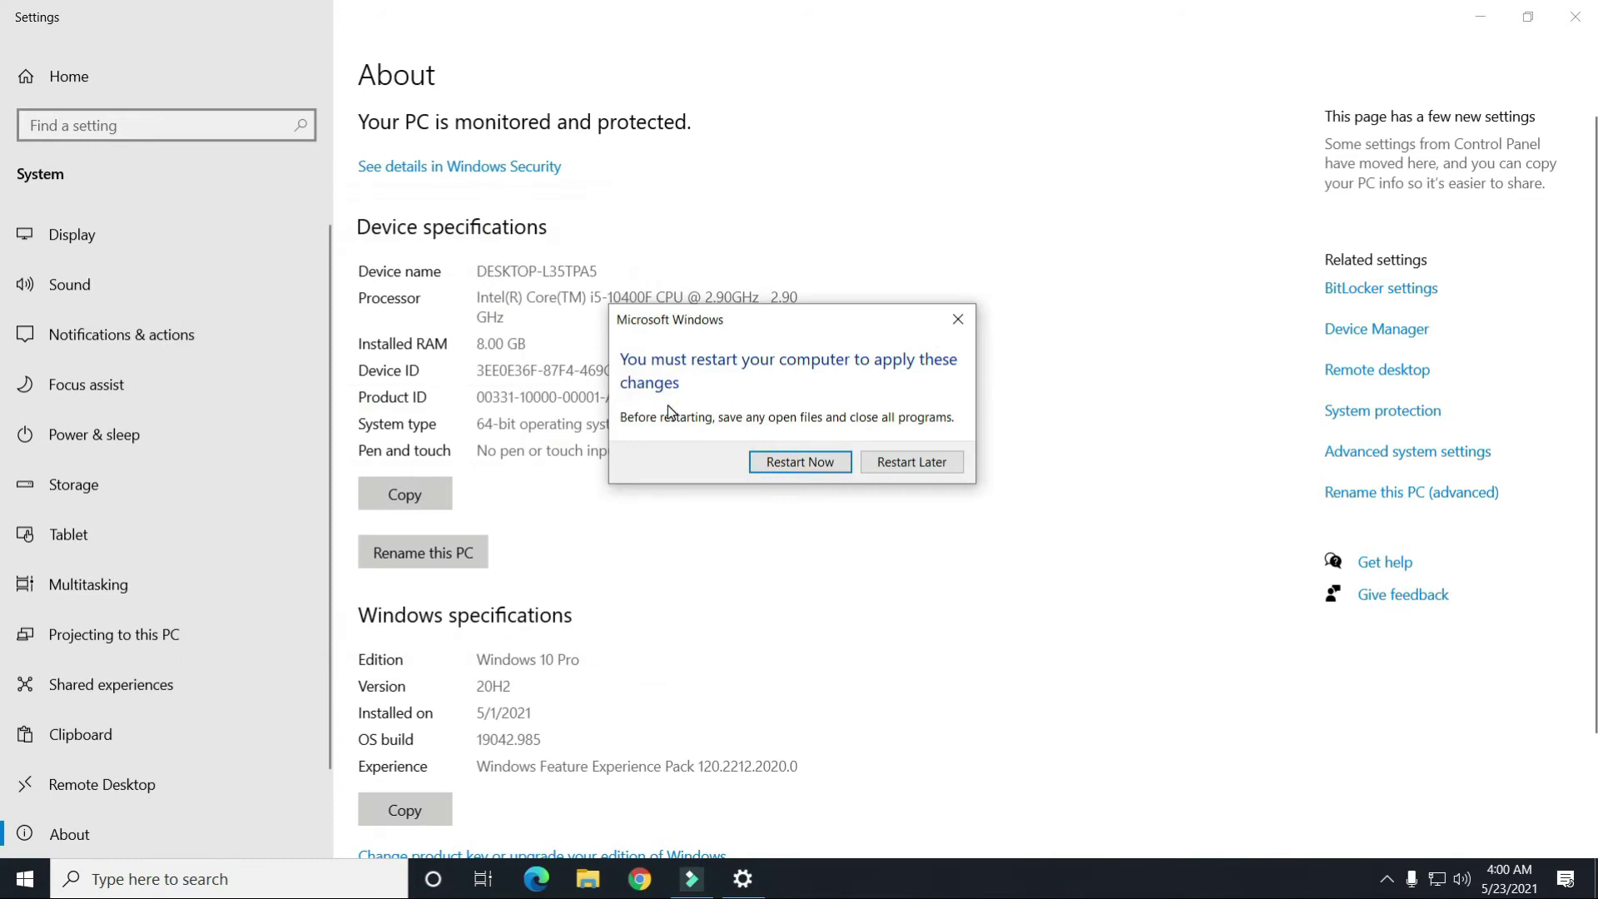
{"action": "left_click", "coordinate": [797, 463]}
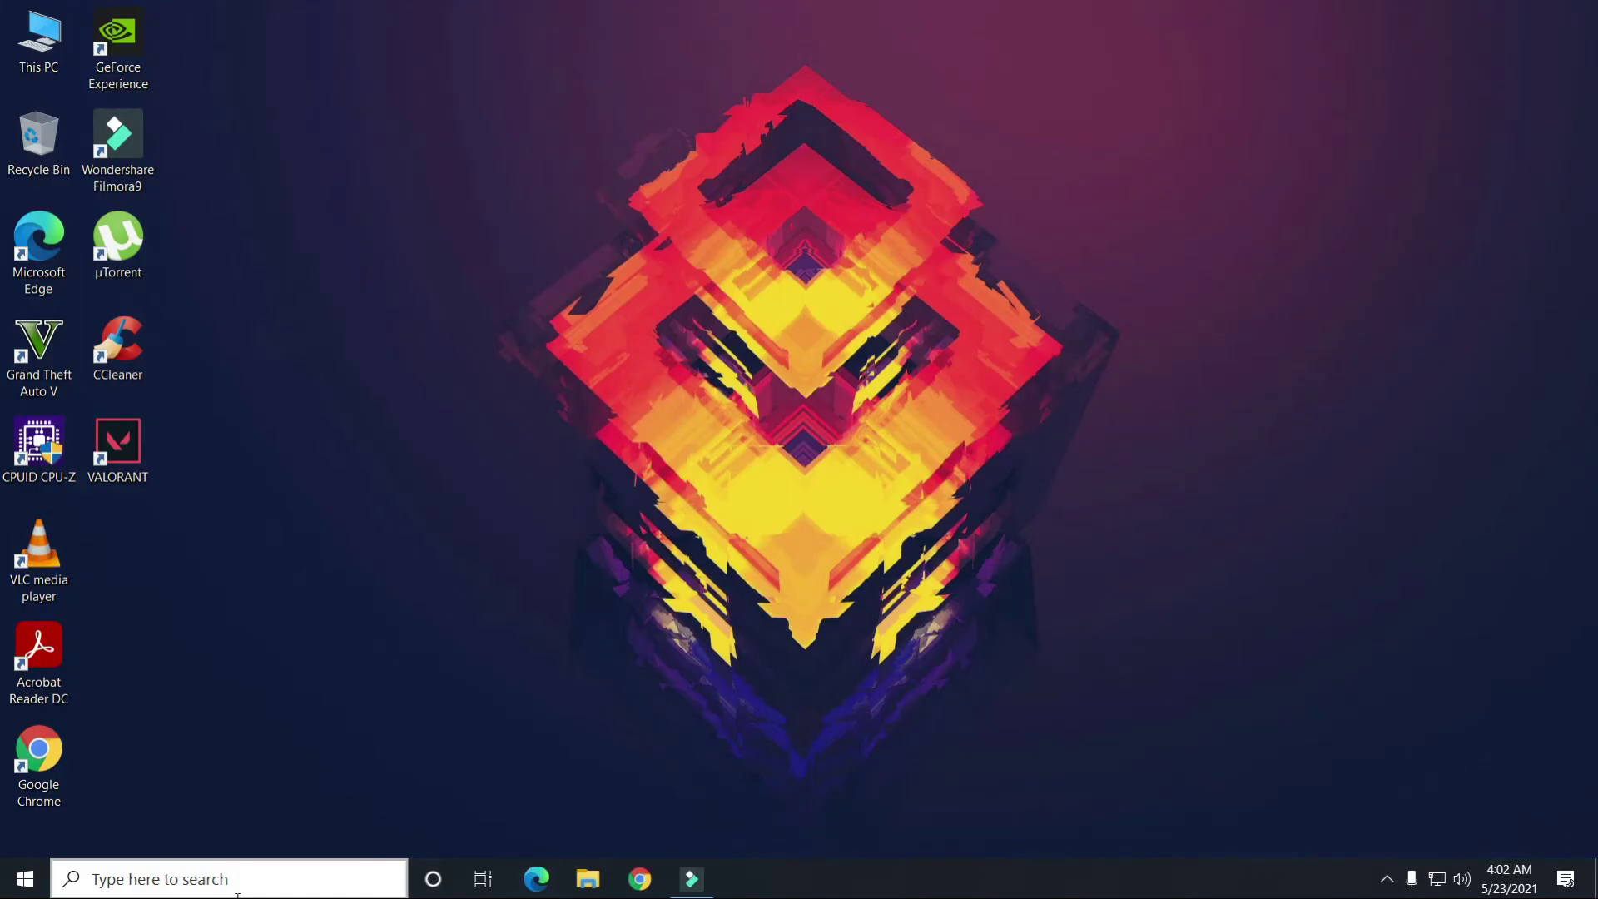
Set PCI Express Link State Power Management to Off in the Balanced plan's advanced power settings
{"action": "left_click", "coordinate": [215, 889]}
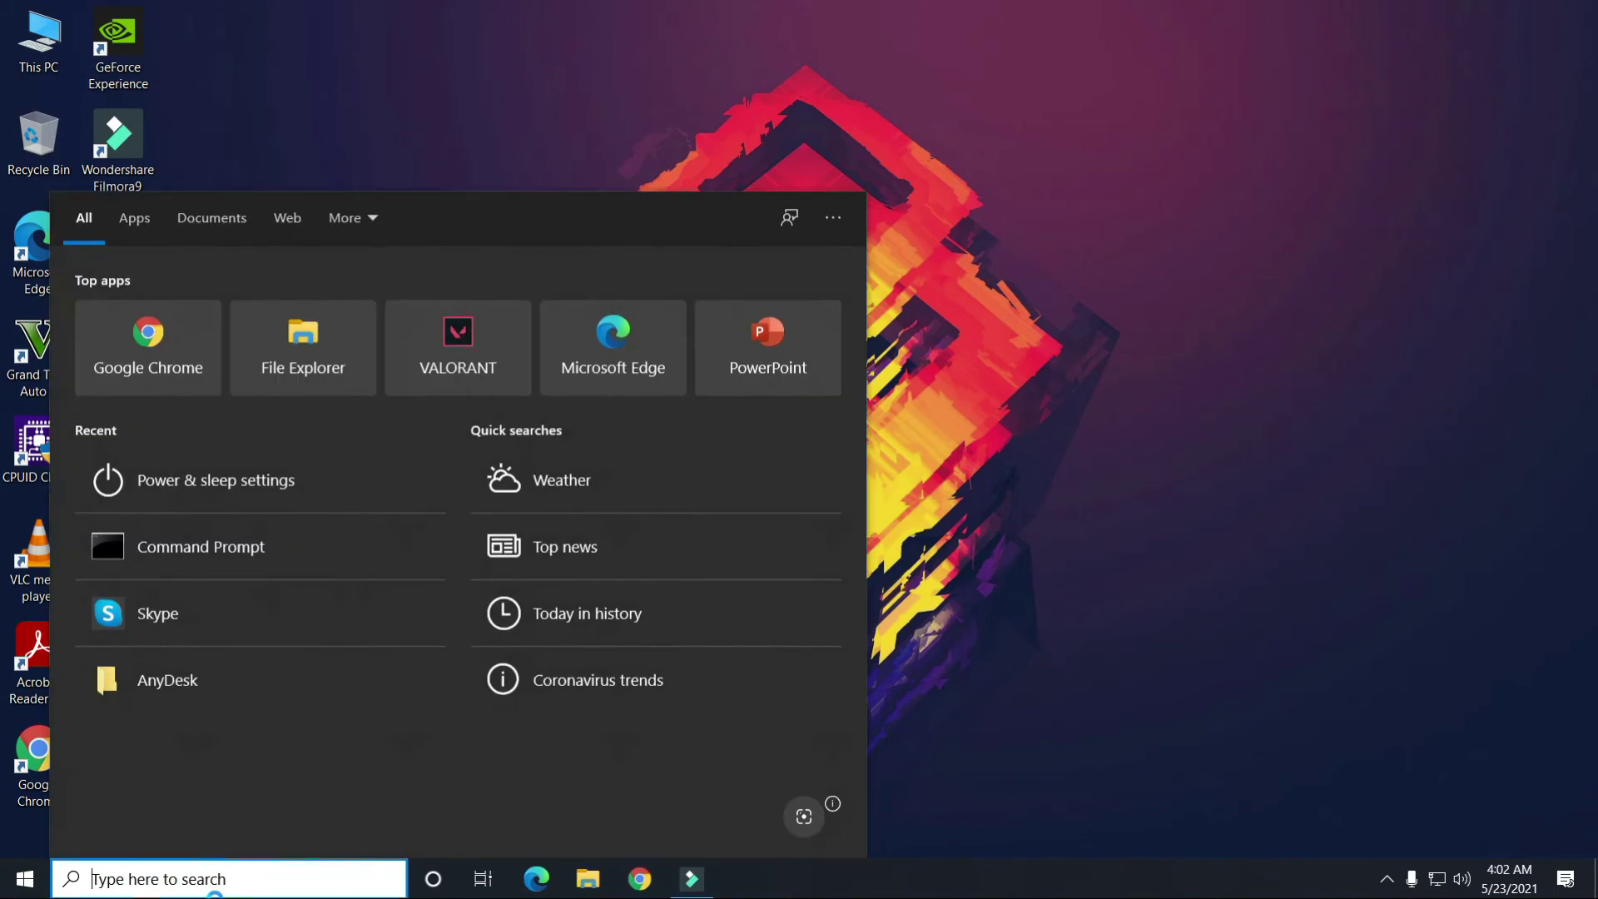
{"action": "type", "text": "power "}
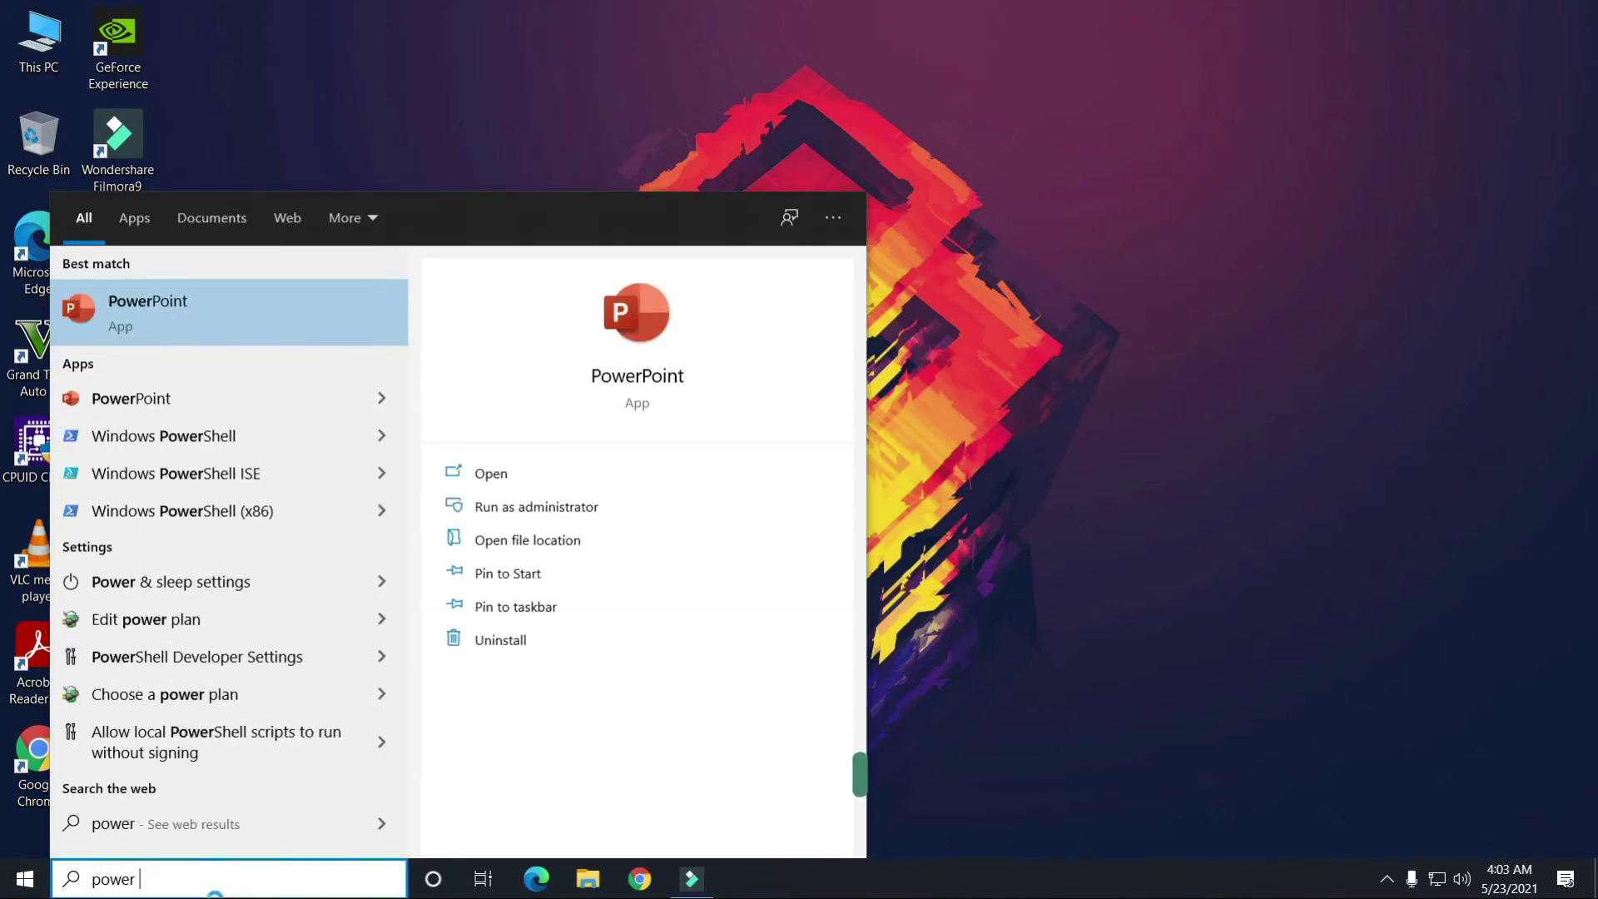
{"action": "type", "text": "options"}
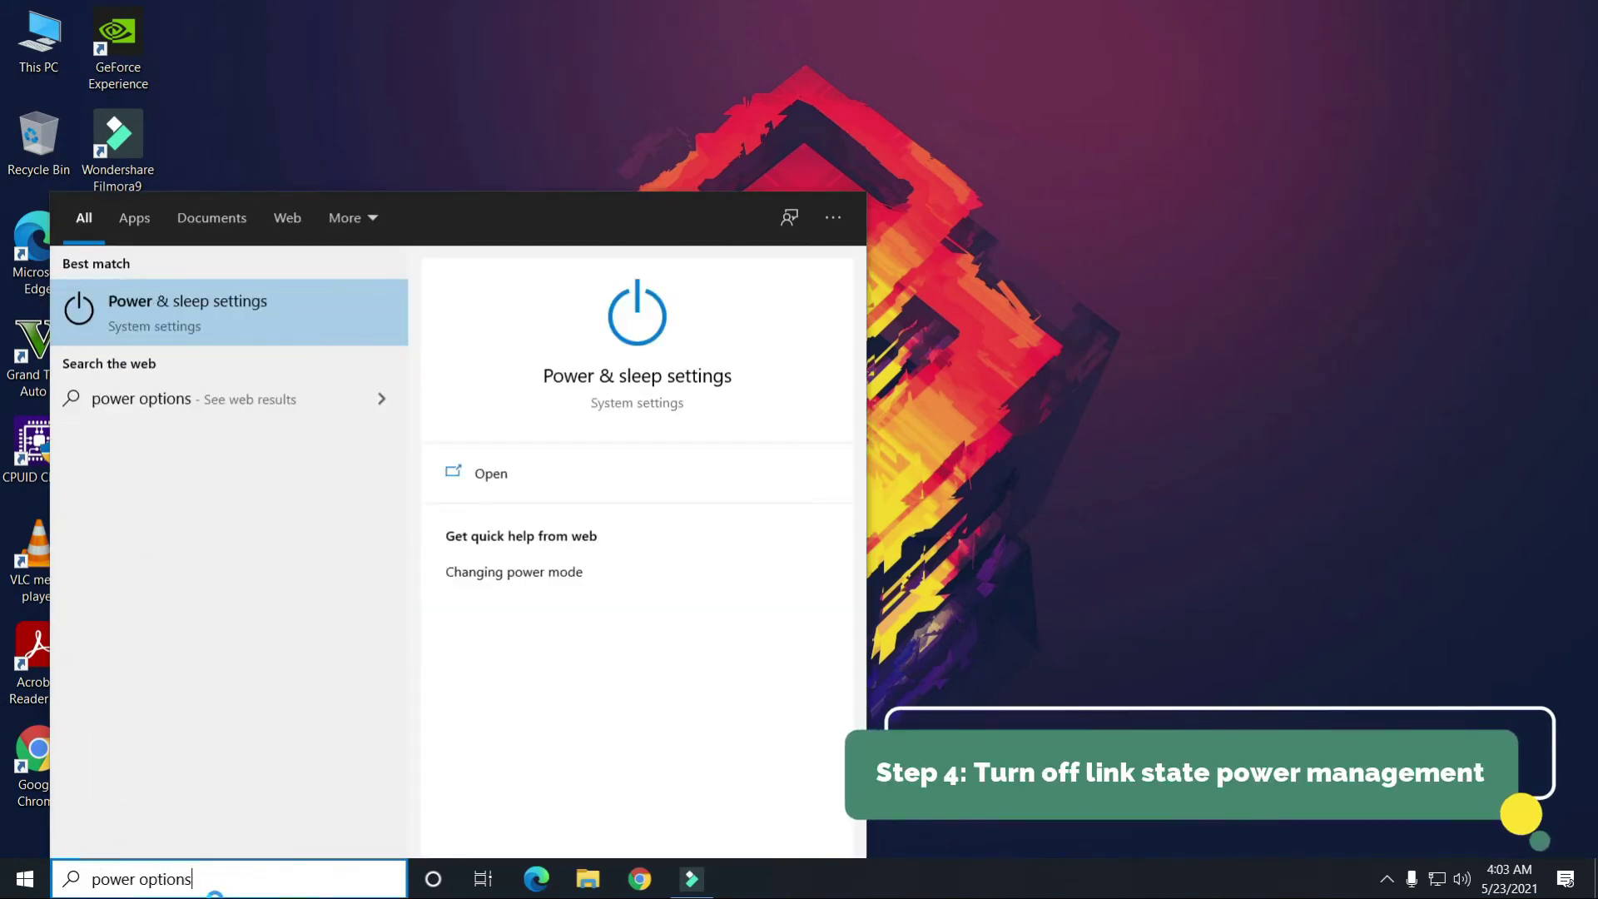
{"action": "key", "text": "BackSpace"}
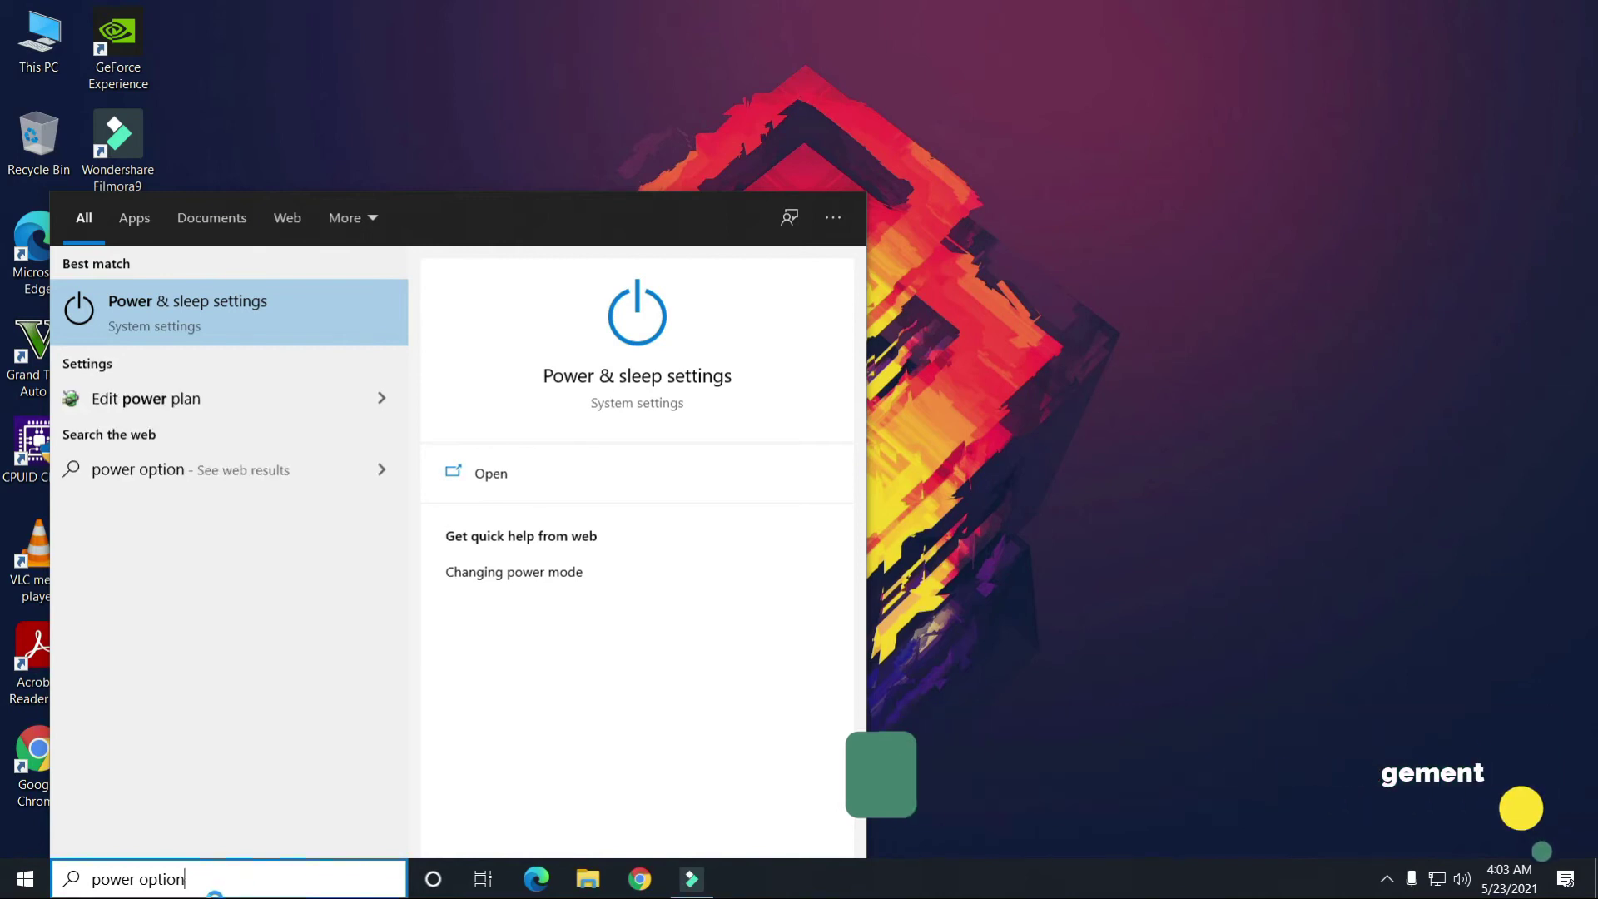
{"action": "left_click", "coordinate": [113, 400]}
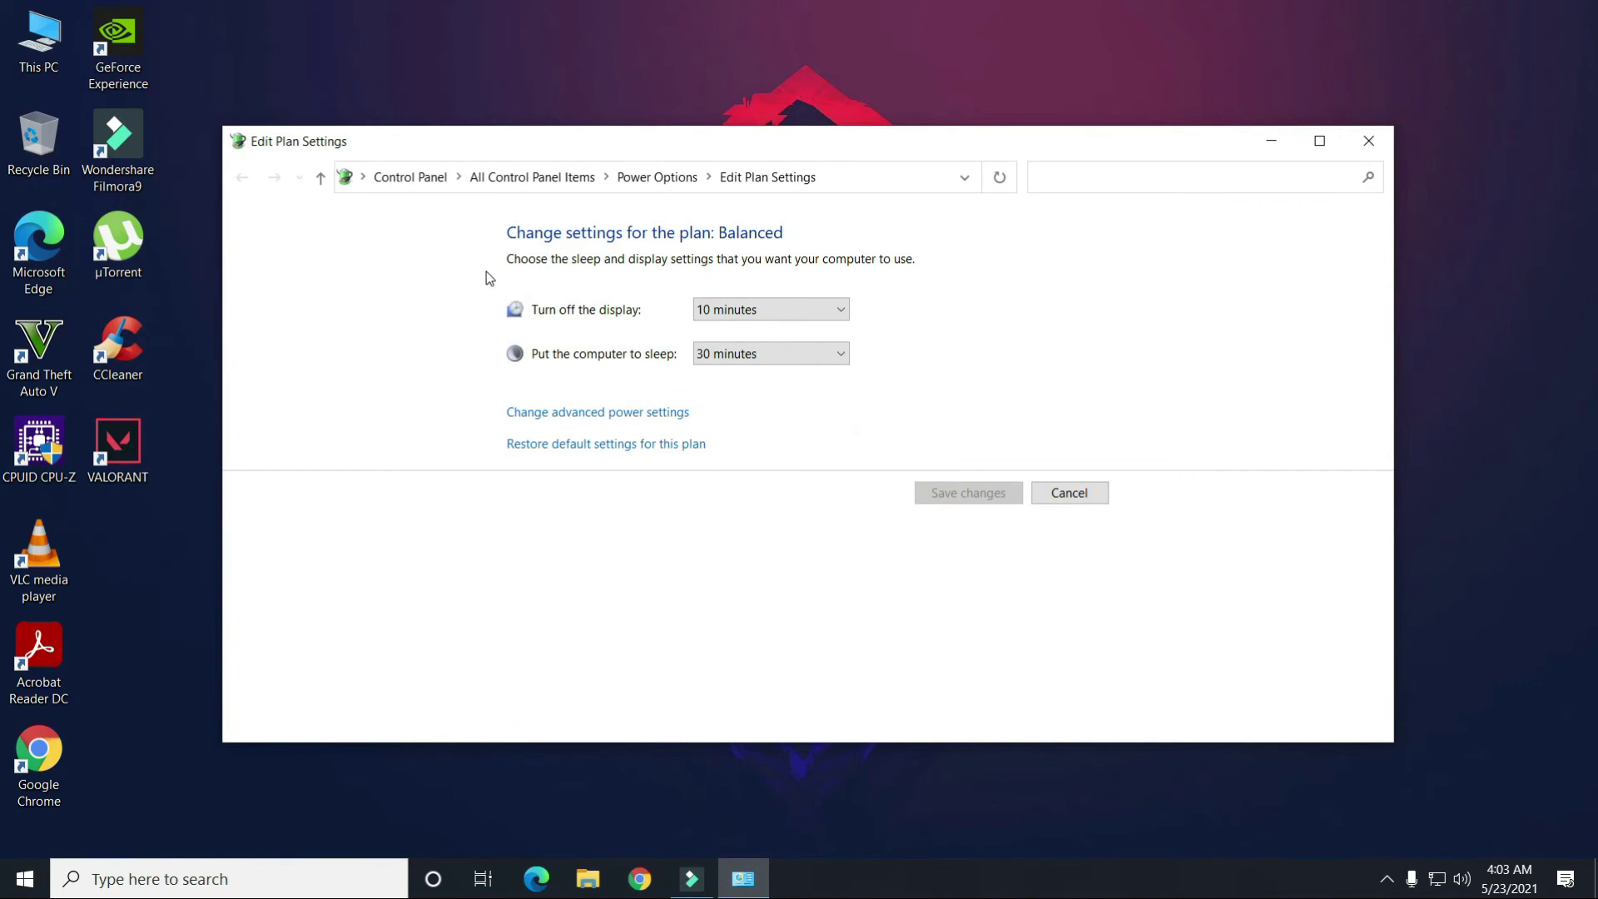
{"action": "left_click", "coordinate": [581, 414]}
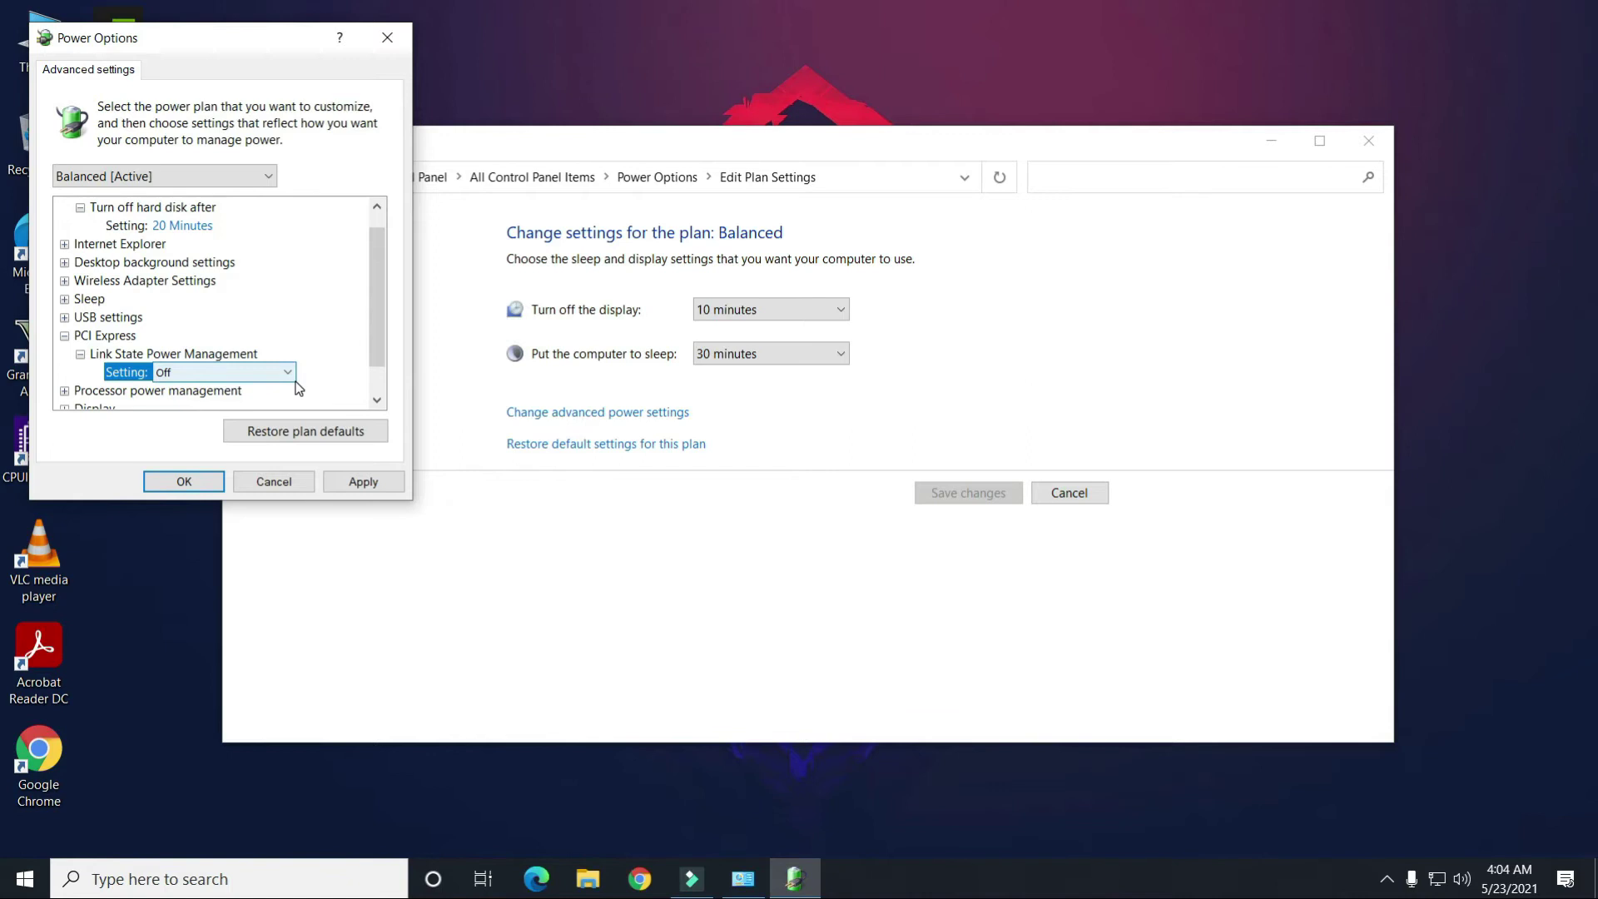
{"action": "left_click", "coordinate": [354, 482]}
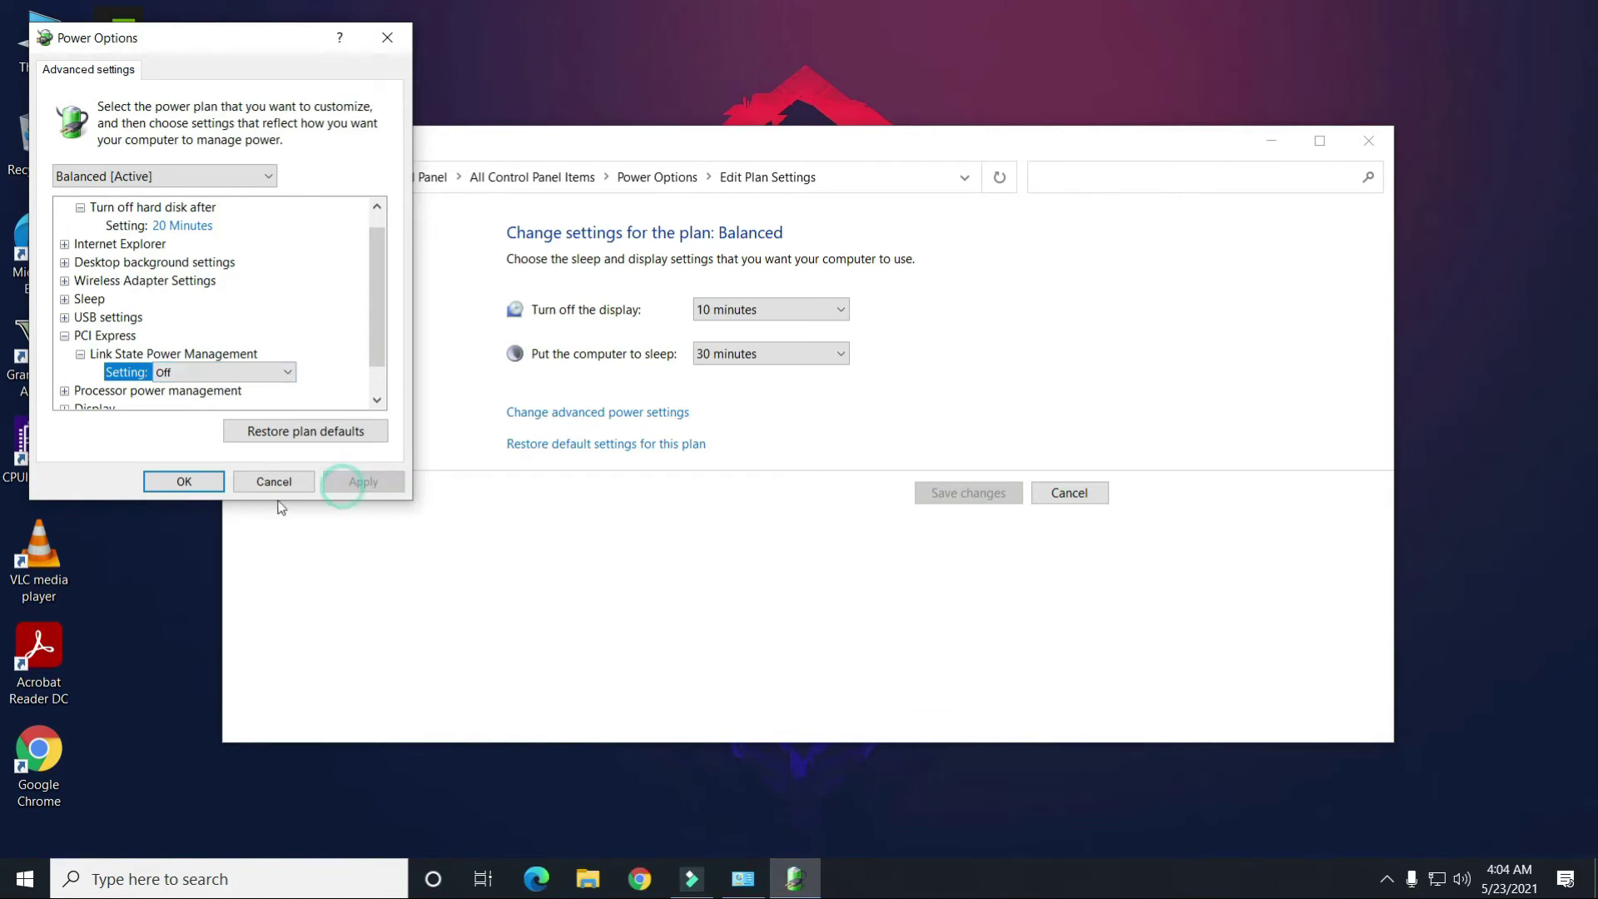
{"action": "left_click", "coordinate": [184, 482]}
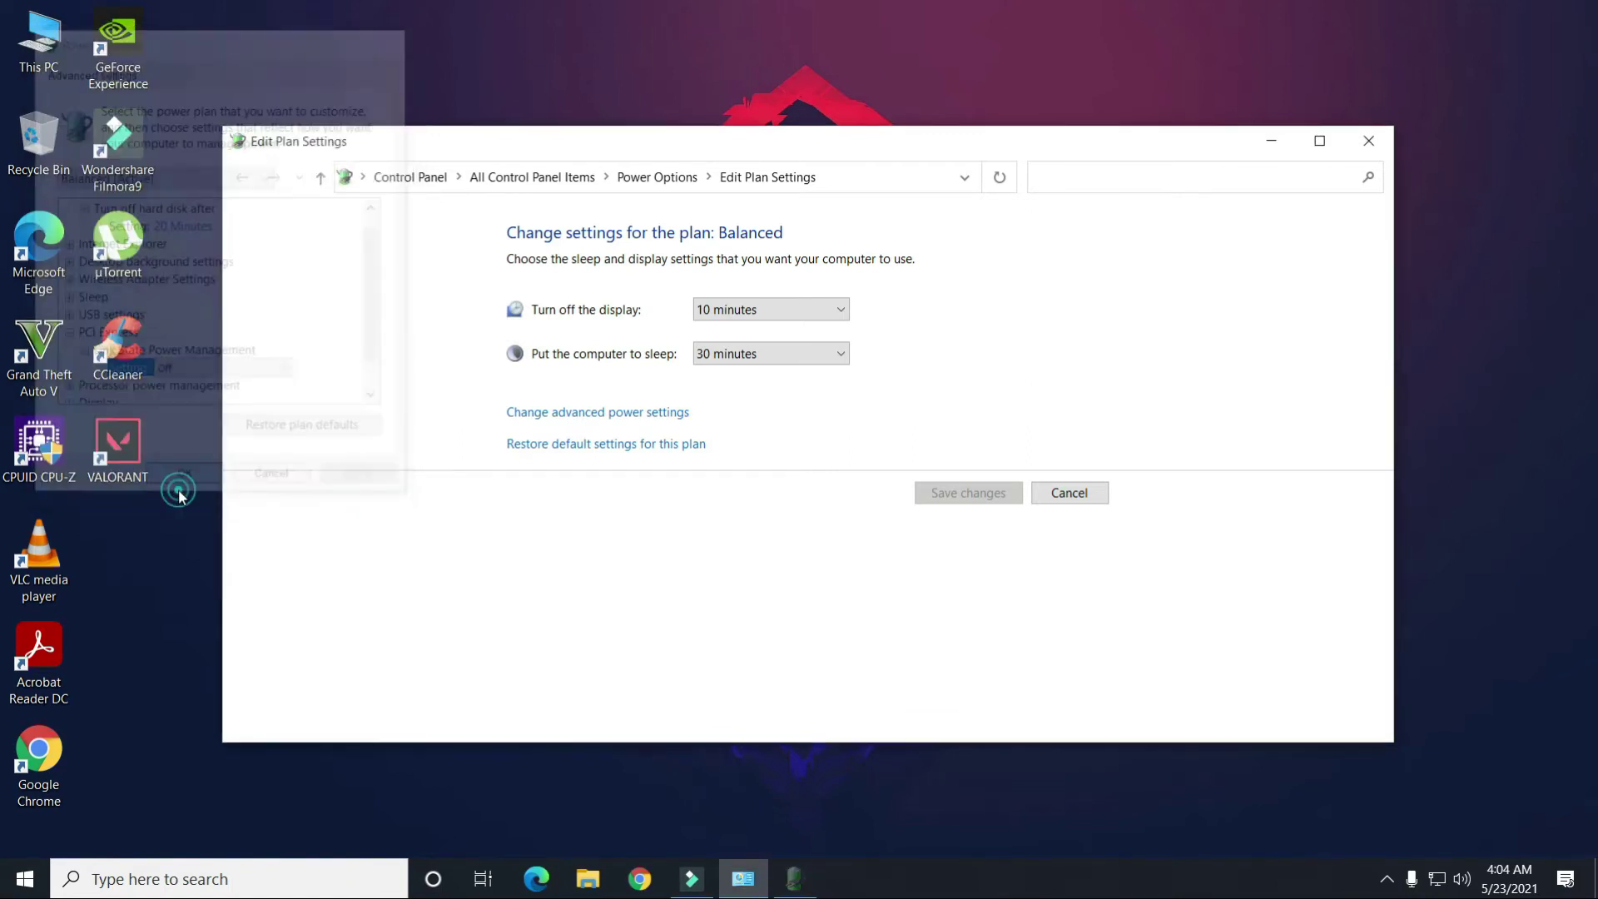
Reopen Power Options through the Power & sleep page's additional power settings
{"action": "left_click", "coordinate": [1368, 141]}
{"action": "left_click", "coordinate": [188, 882]}
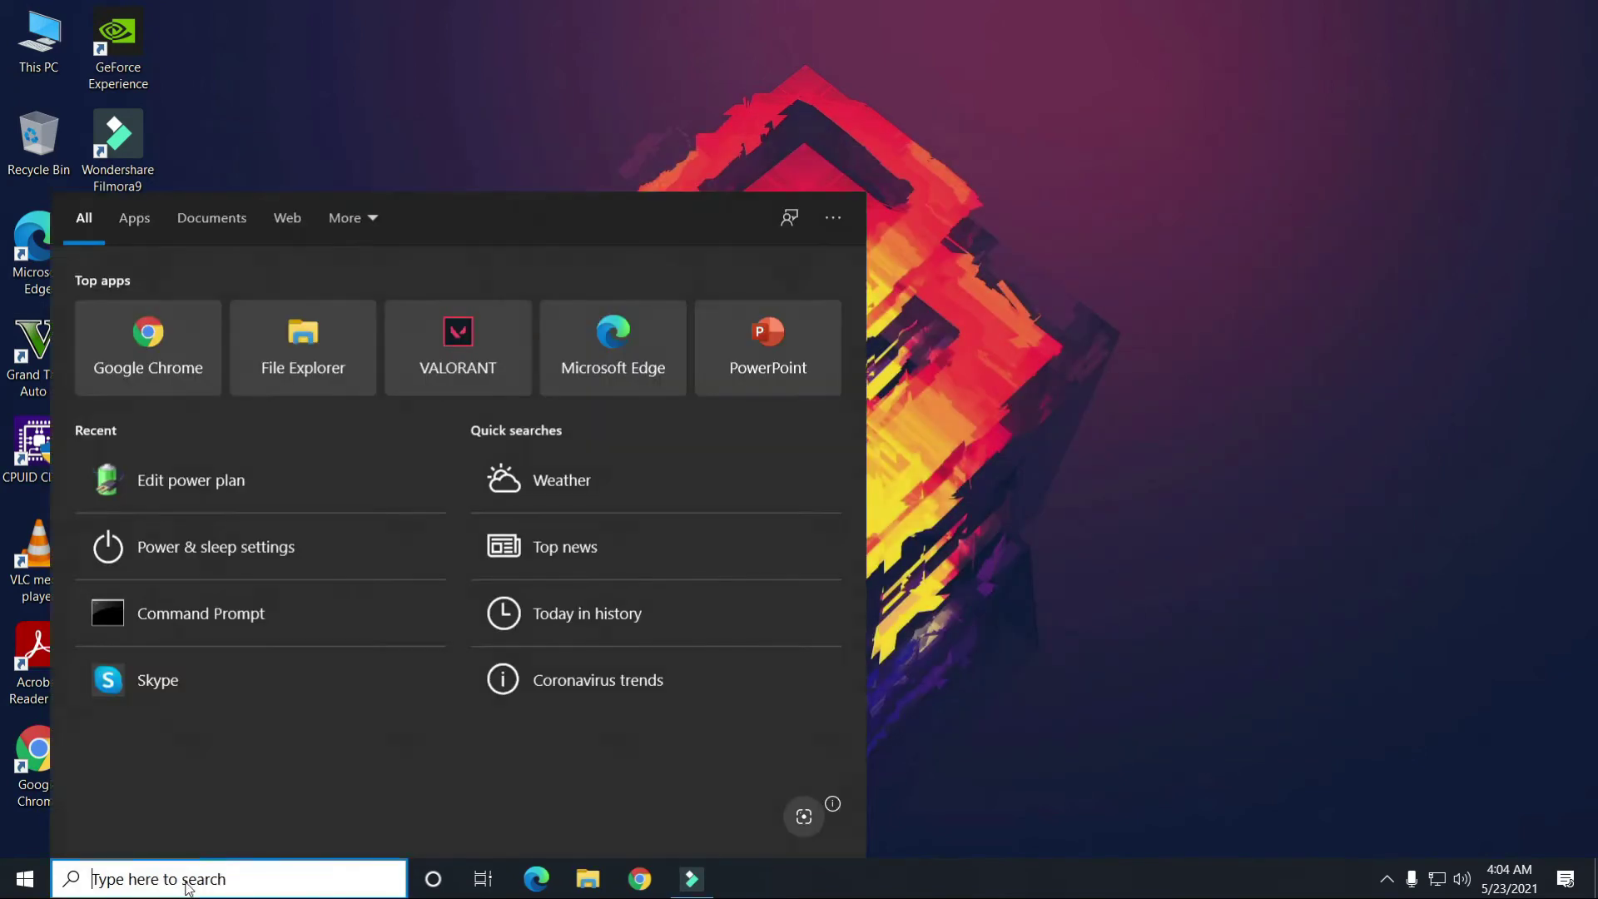
{"action": "type", "text": "power op"}
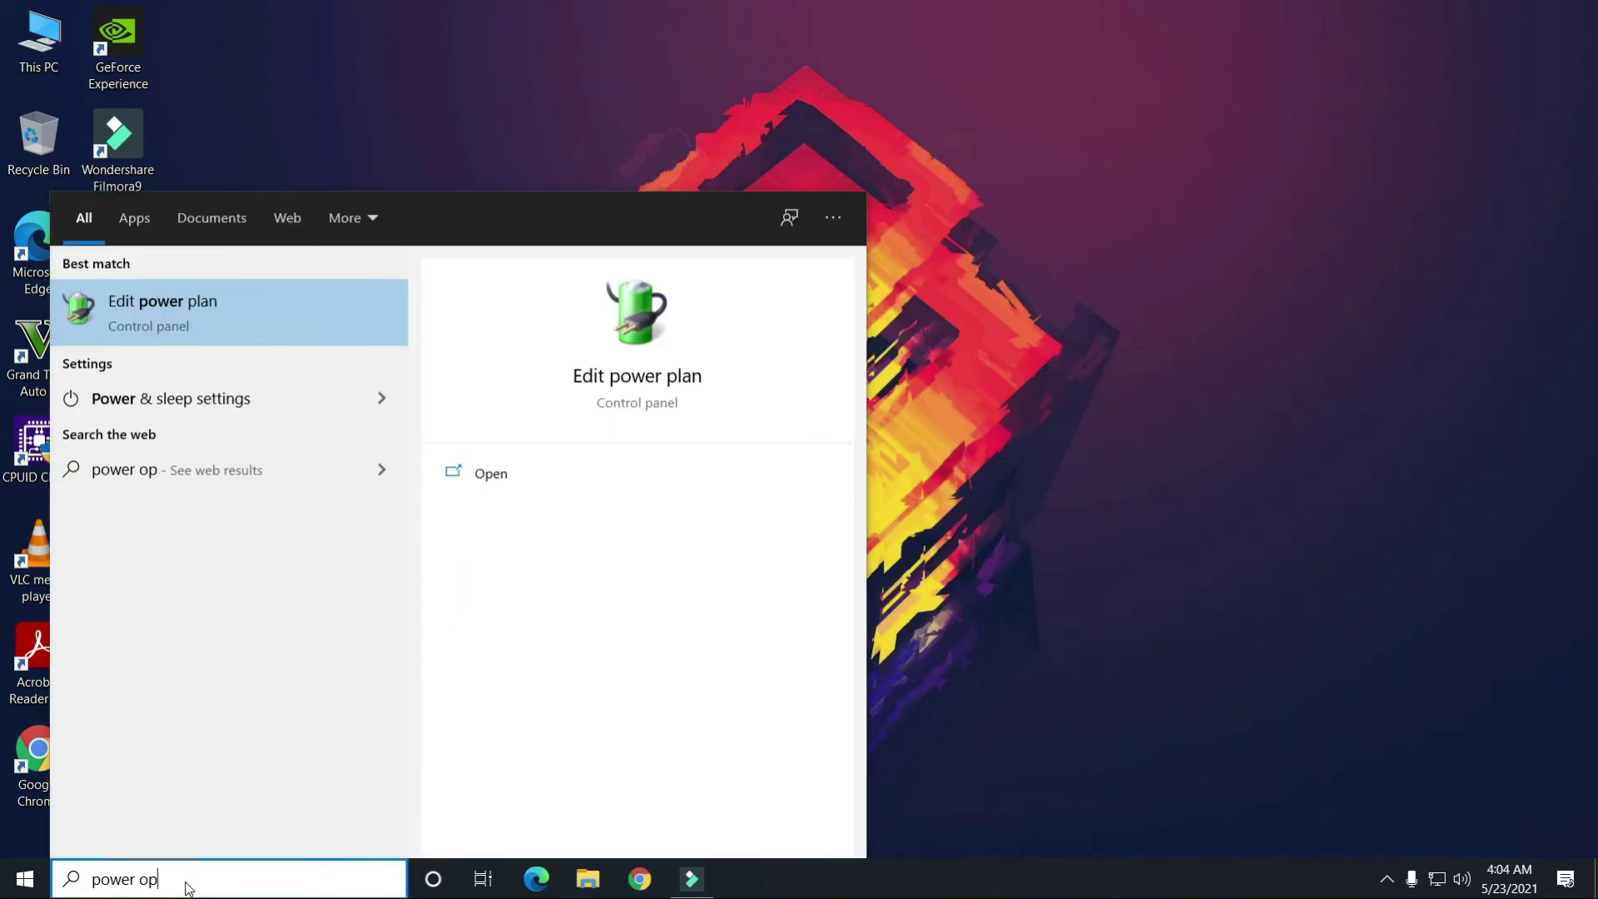
{"action": "type", "text": "tion"}
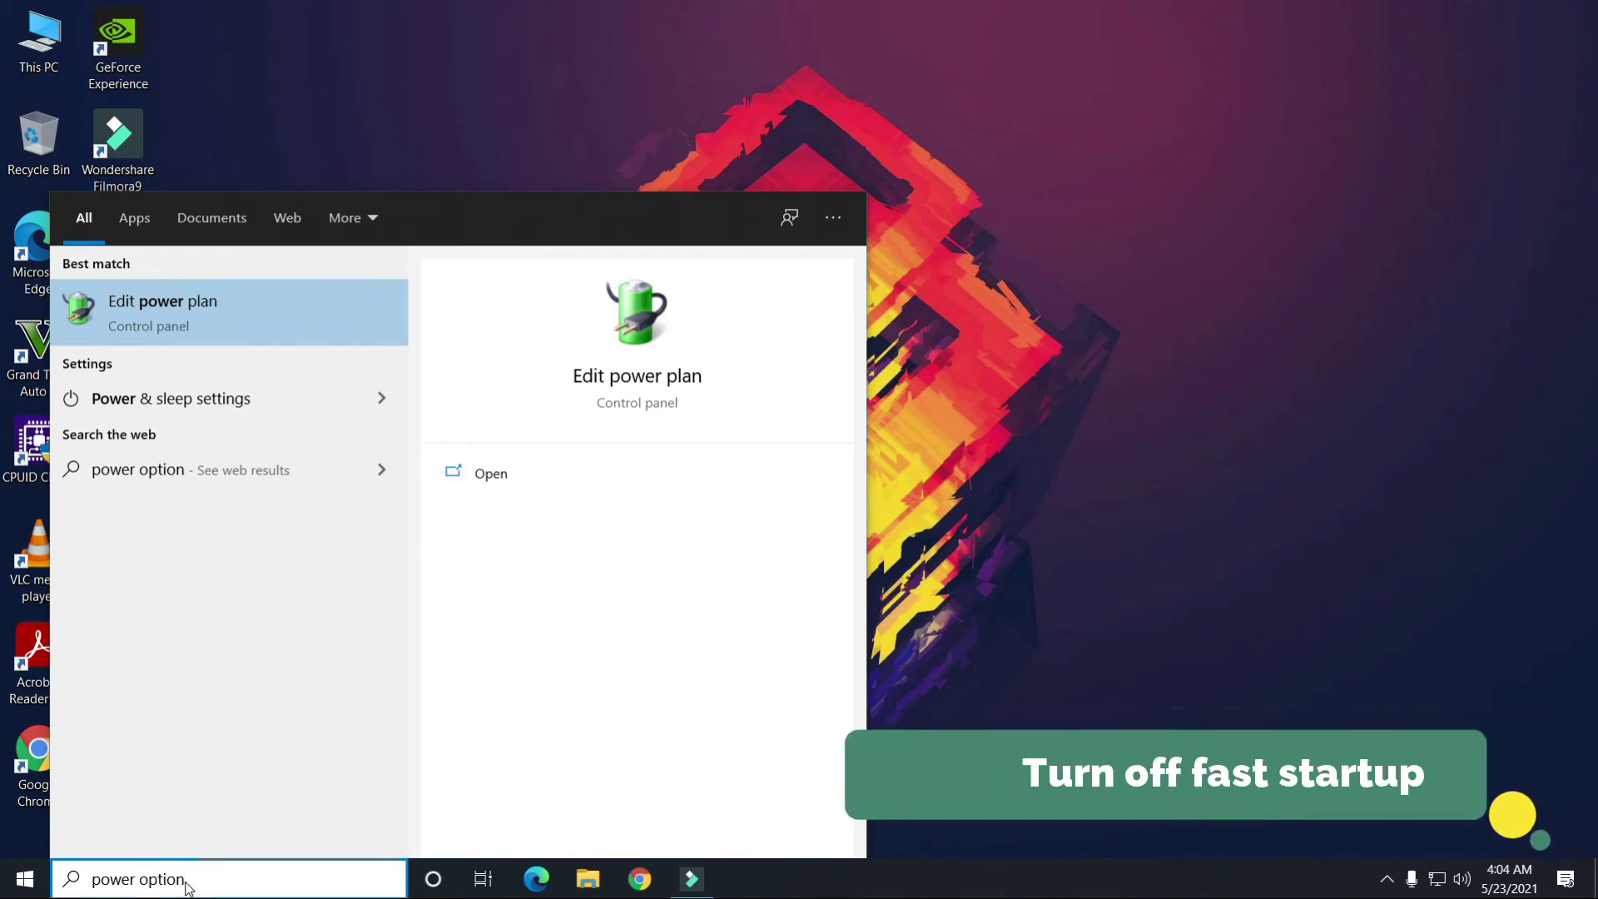
{"action": "left_click", "coordinate": [236, 399]}
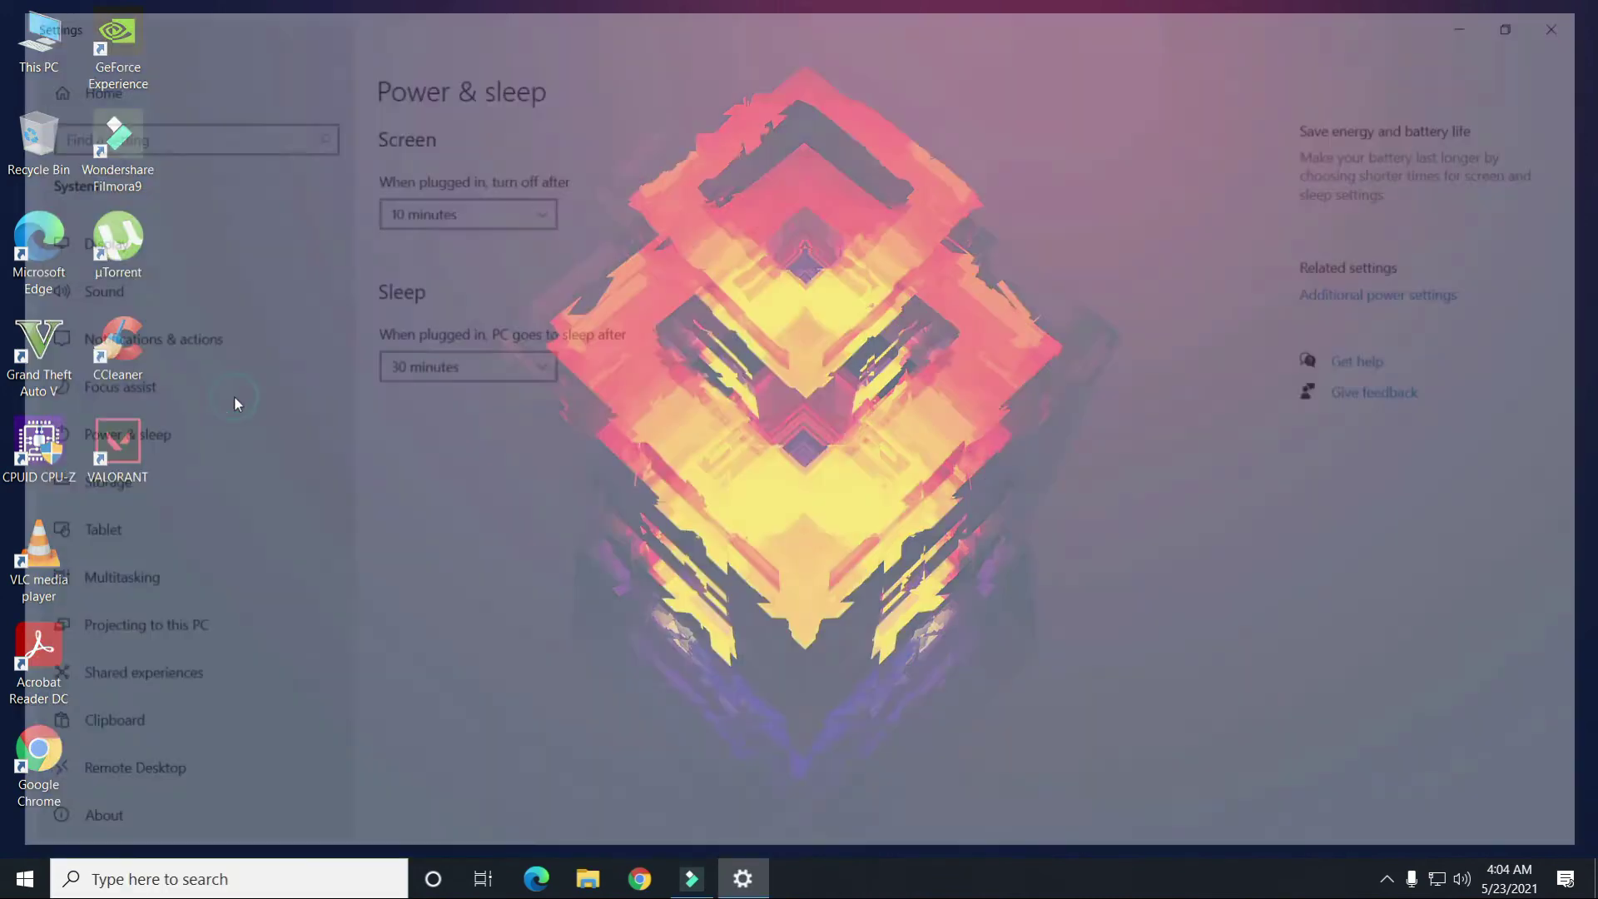
{"action": "left_click", "coordinate": [1389, 291]}
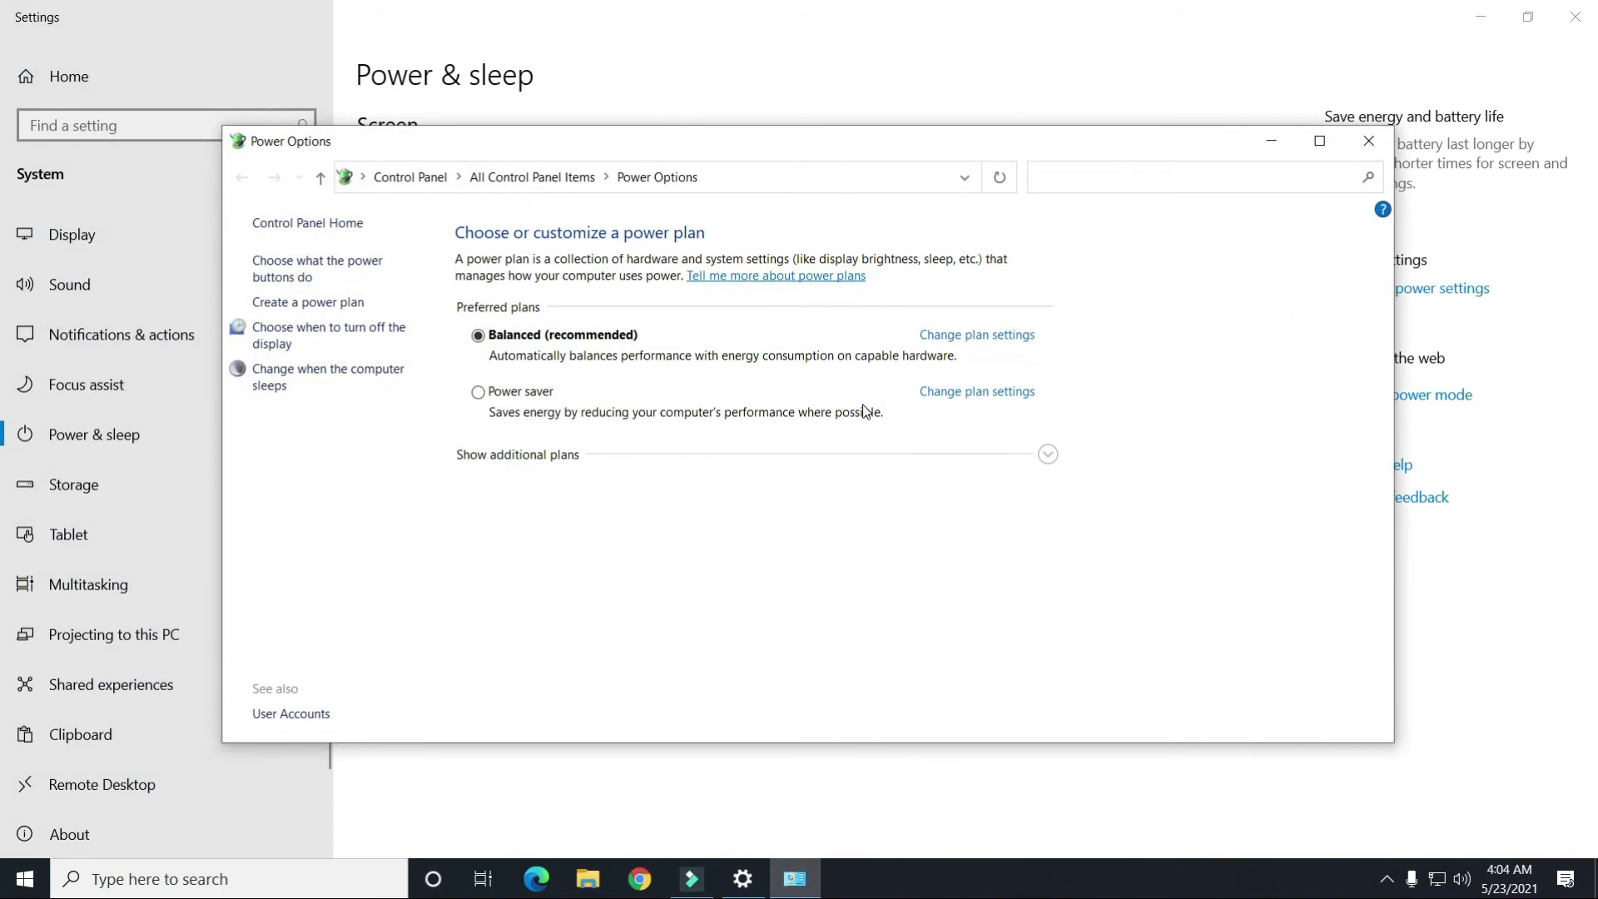
Turn off fast startup in the power button settings, save, and close the windows
{"action": "left_click", "coordinate": [298, 268]}
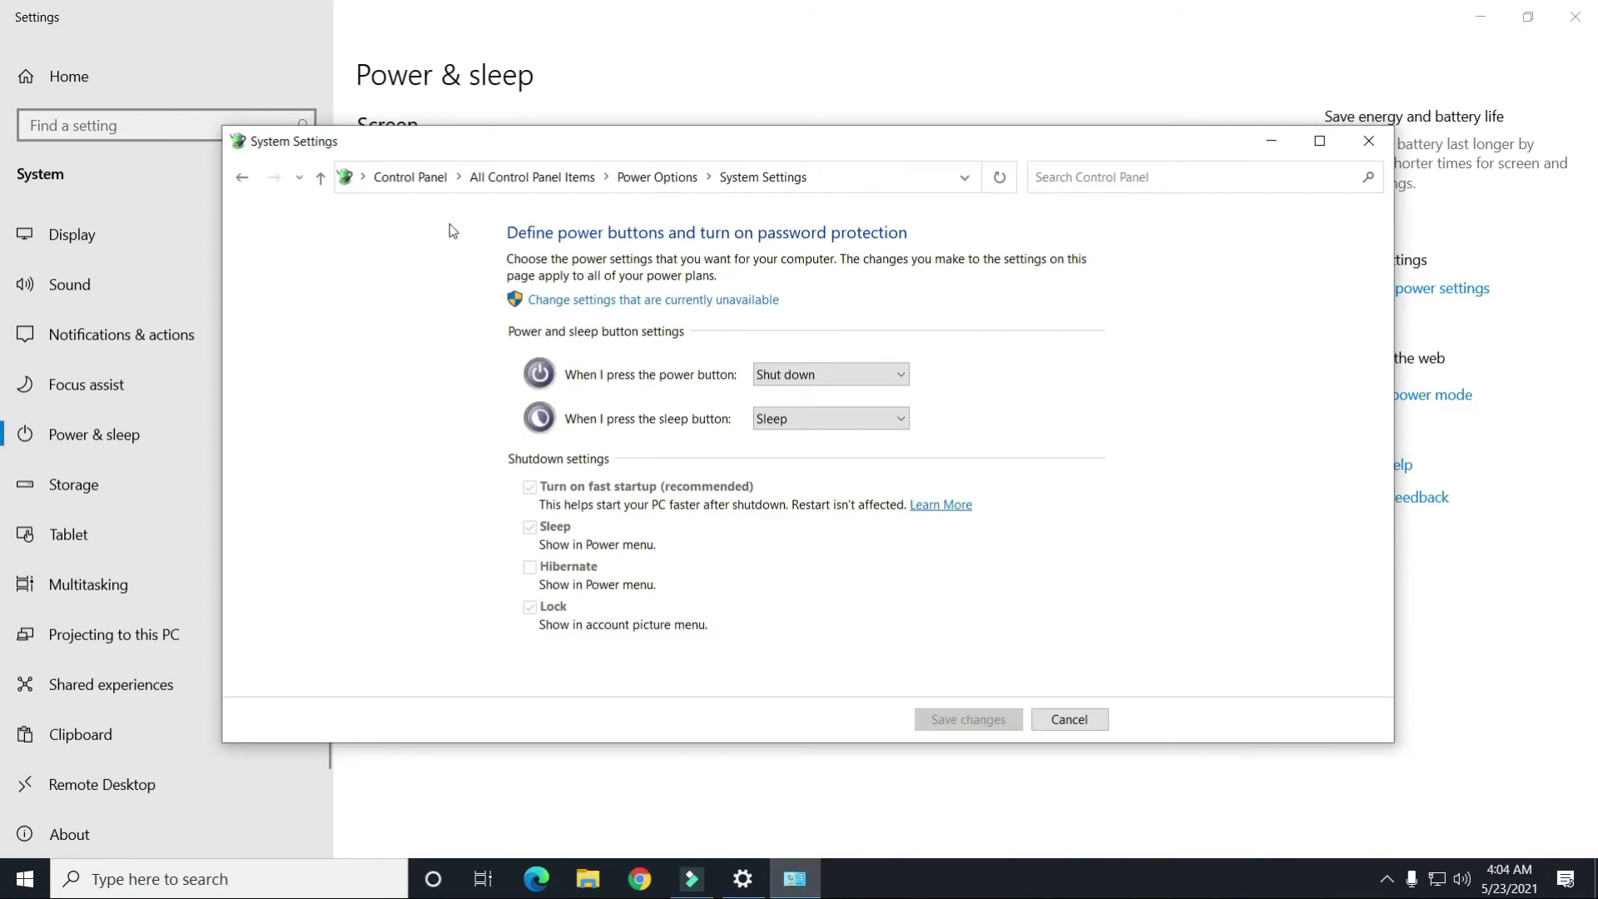
{"action": "left_click", "coordinate": [733, 301]}
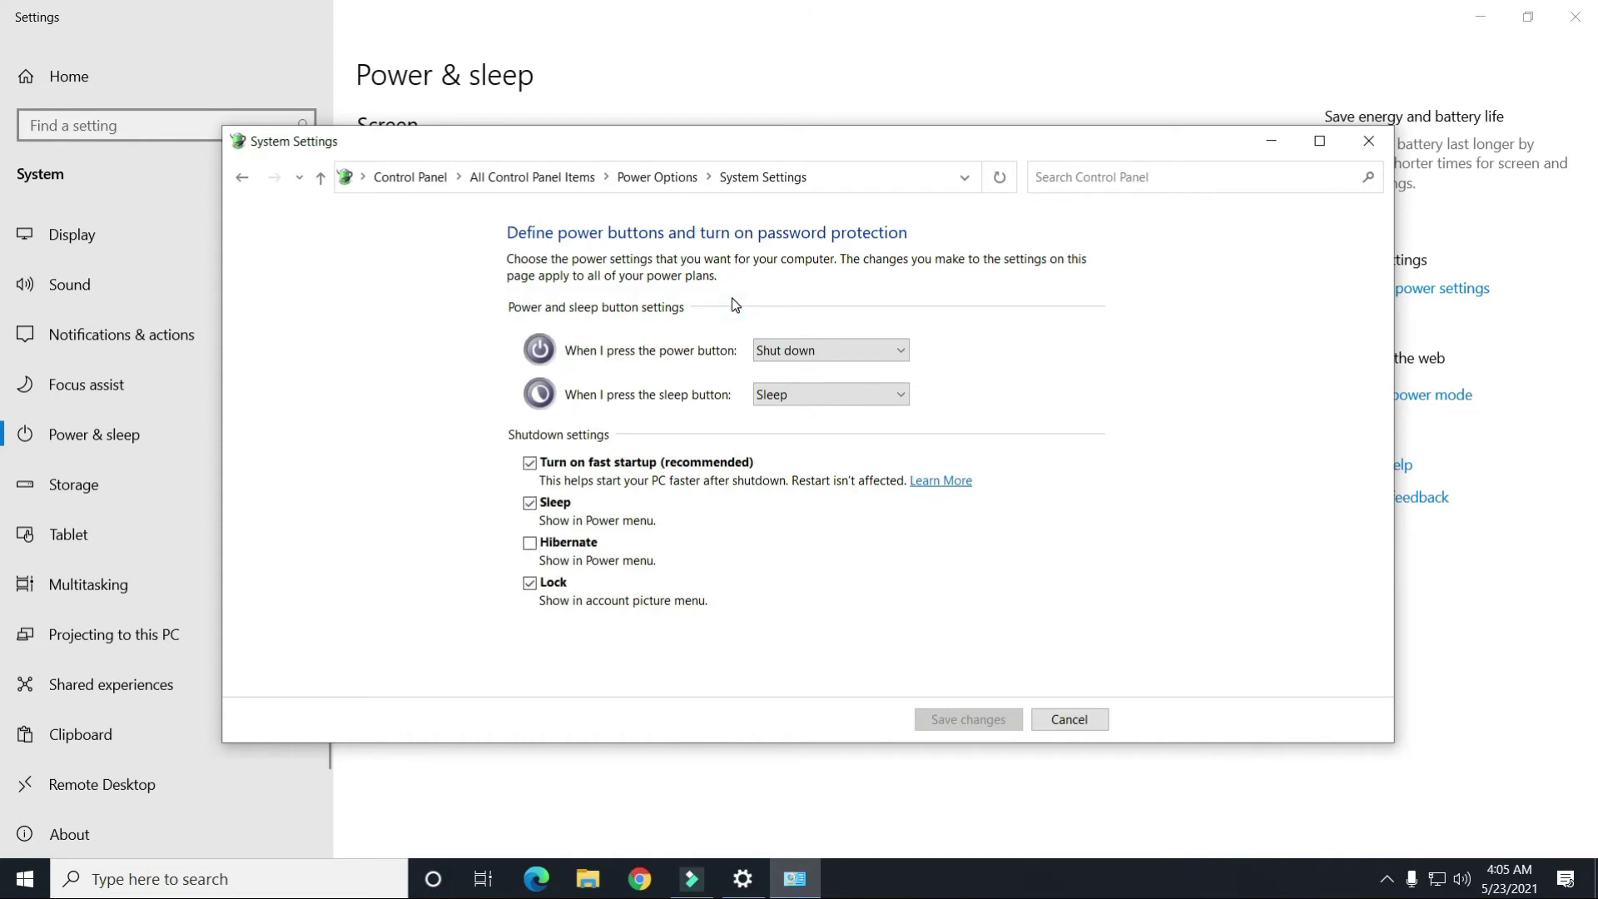
{"action": "left_click", "coordinate": [528, 464]}
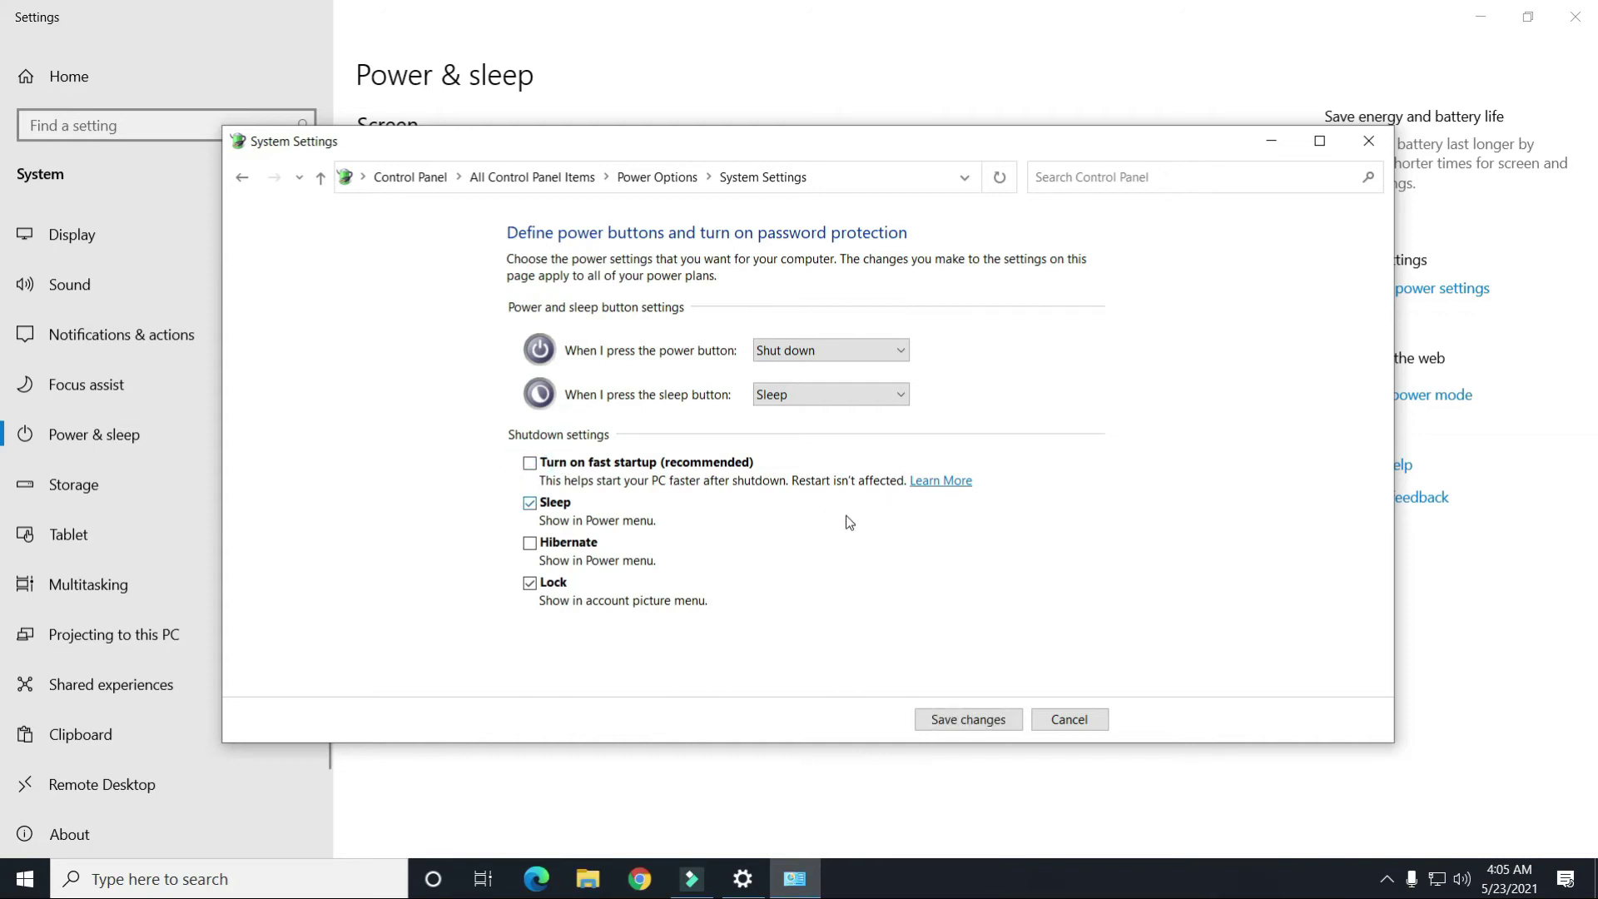
{"action": "left_click", "coordinate": [982, 721]}
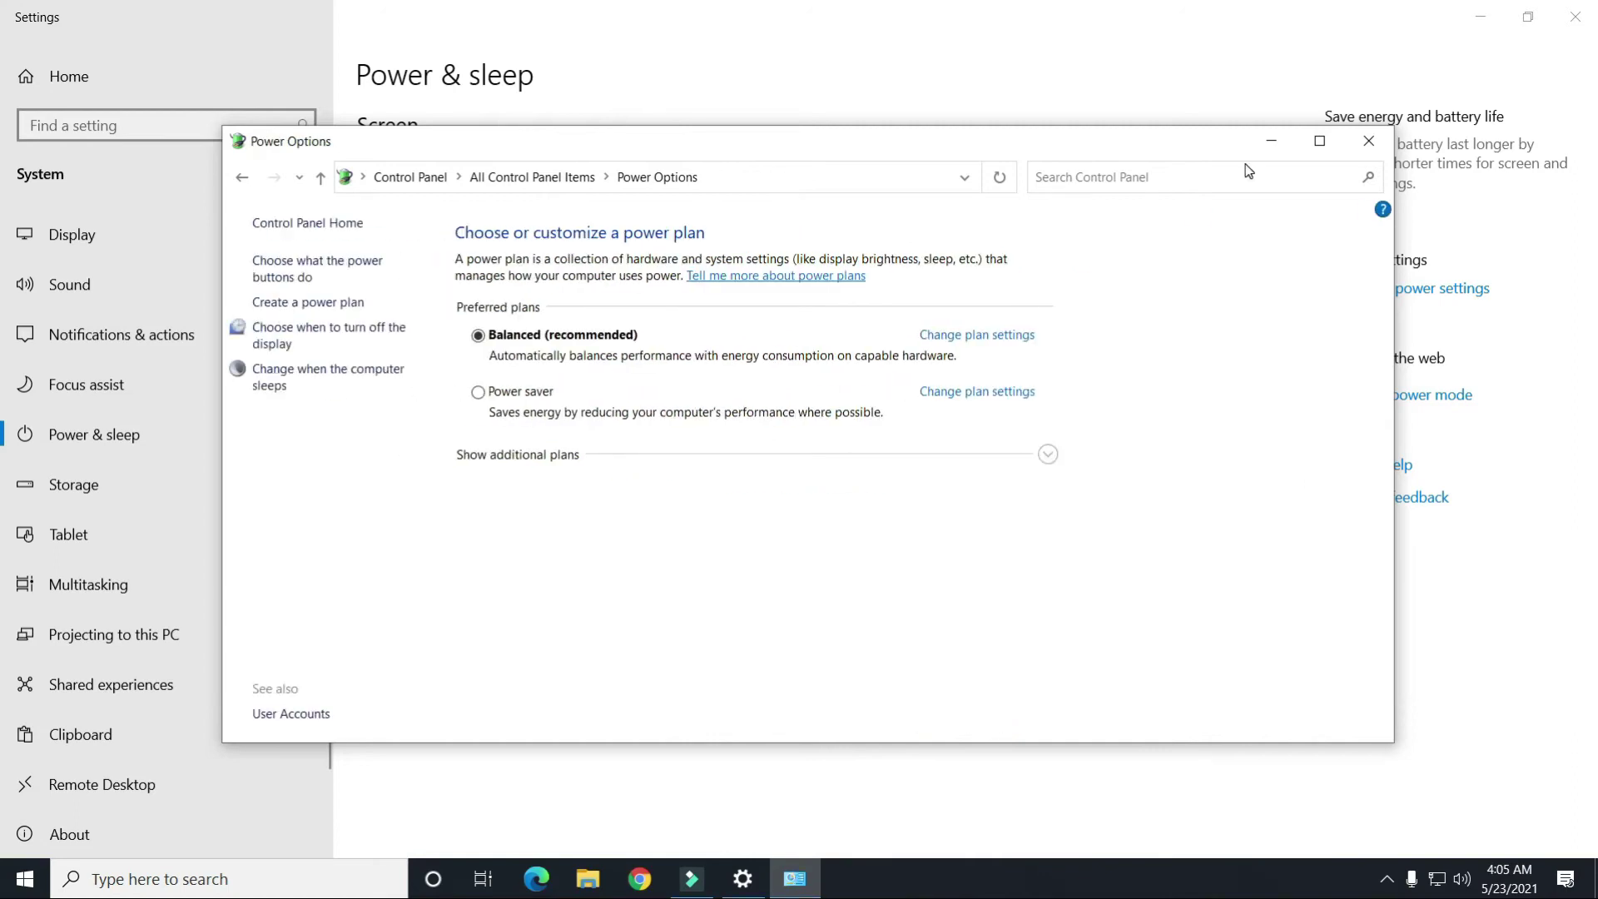
{"action": "left_click", "coordinate": [1386, 146]}
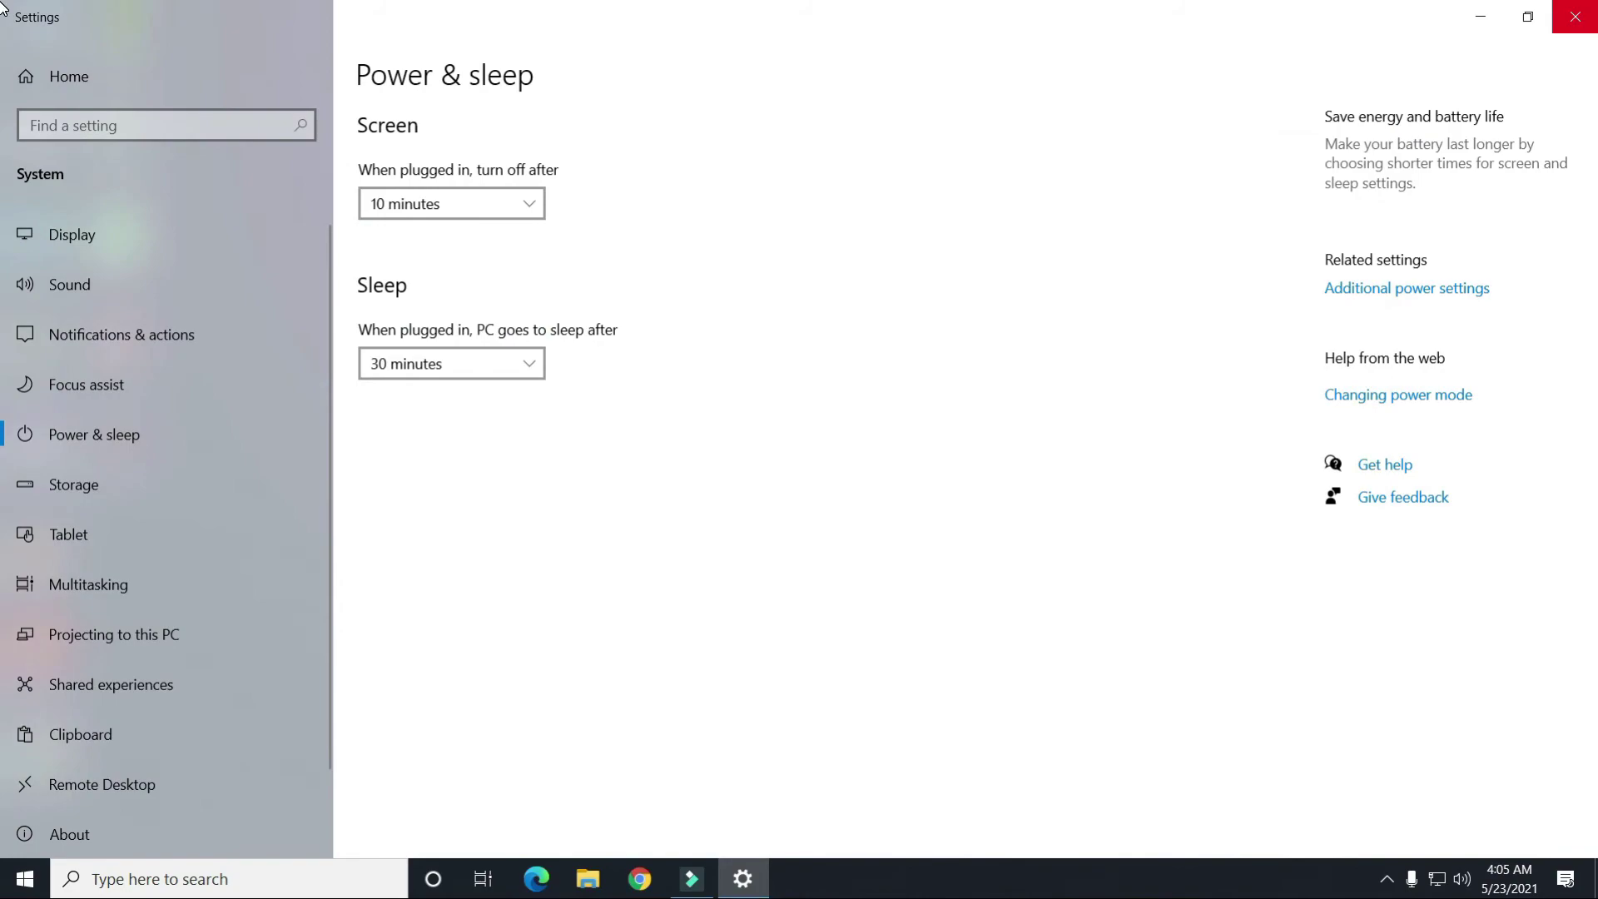
{"action": "key", "text": "alt+F4"}
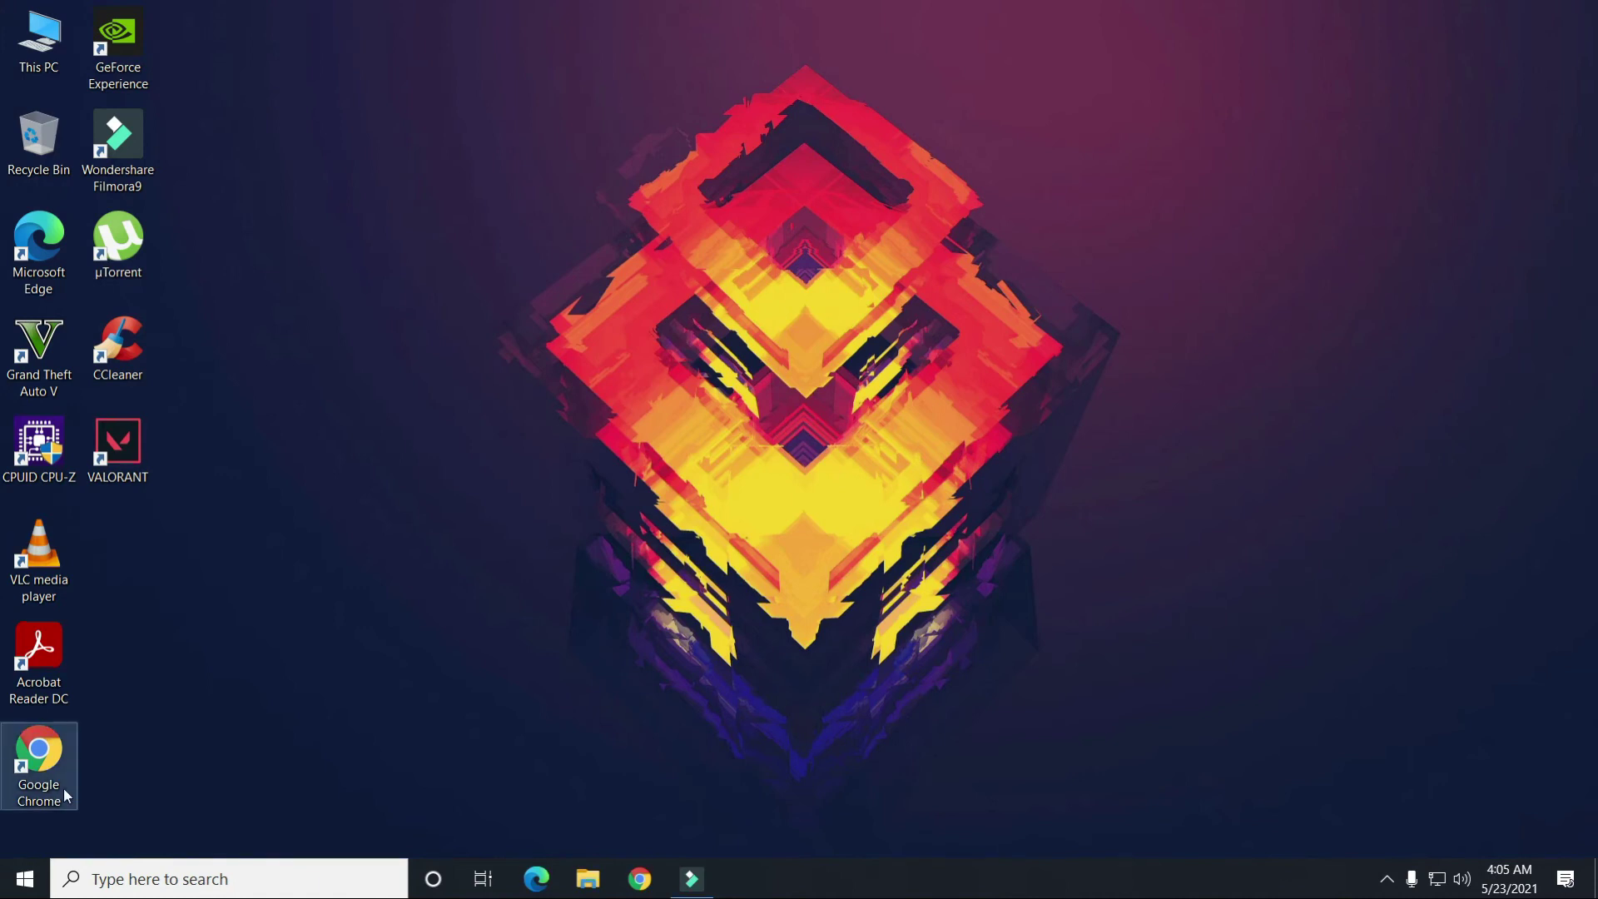
Go to the Background apps page under Privacy in Settings
{"action": "left_click", "coordinate": [69, 866]}
{"action": "type", "text": "se"}
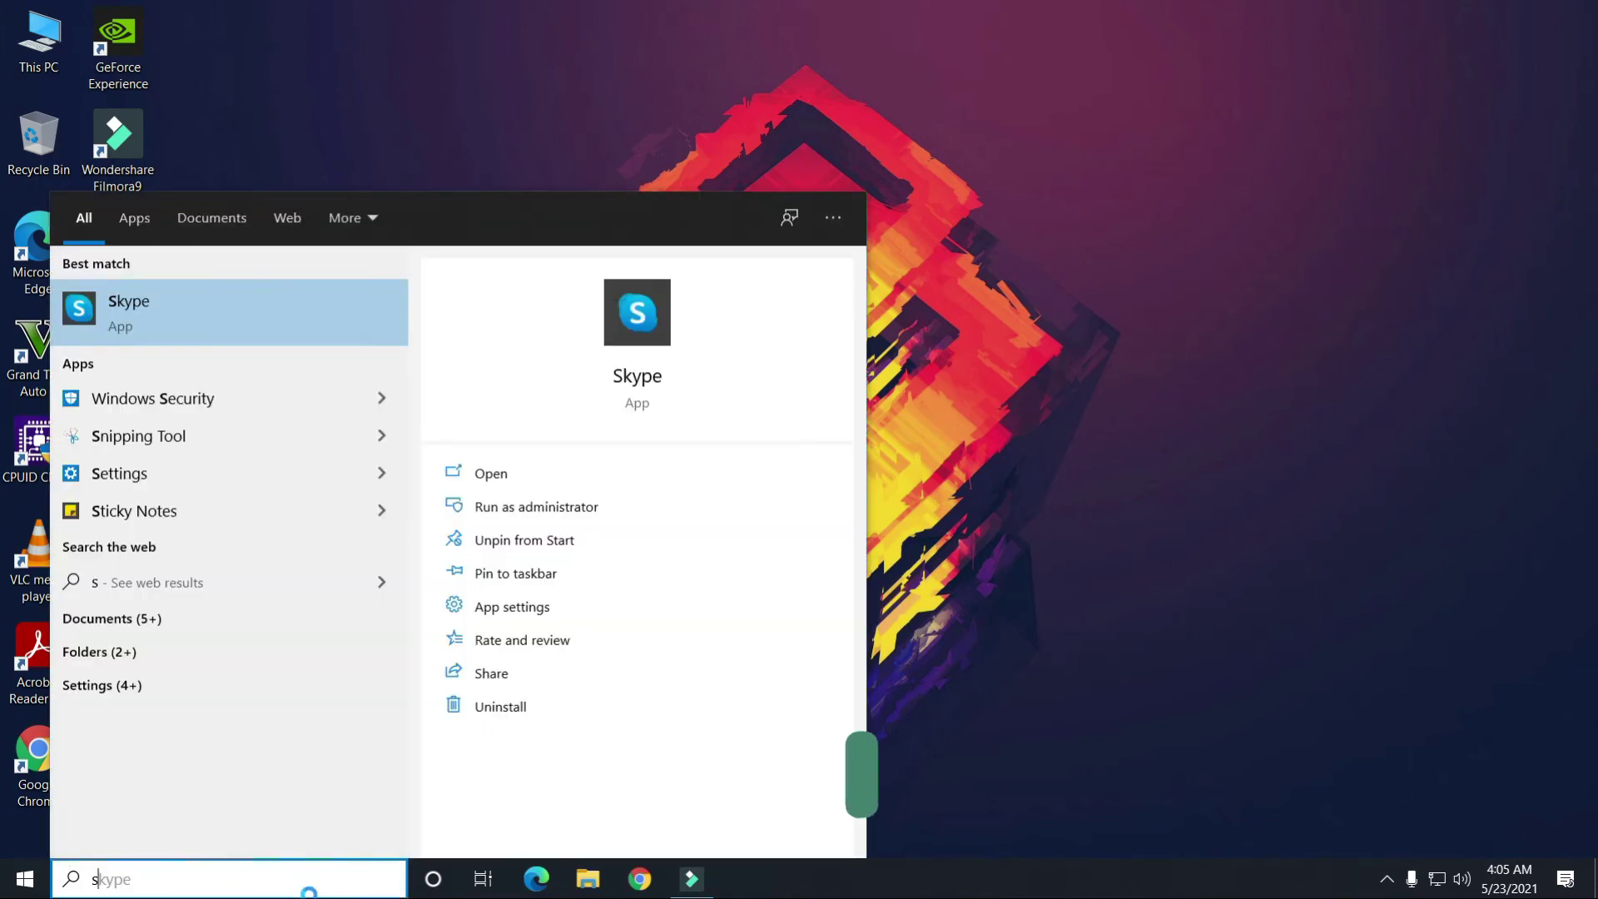
{"action": "left_click", "coordinate": [267, 399]}
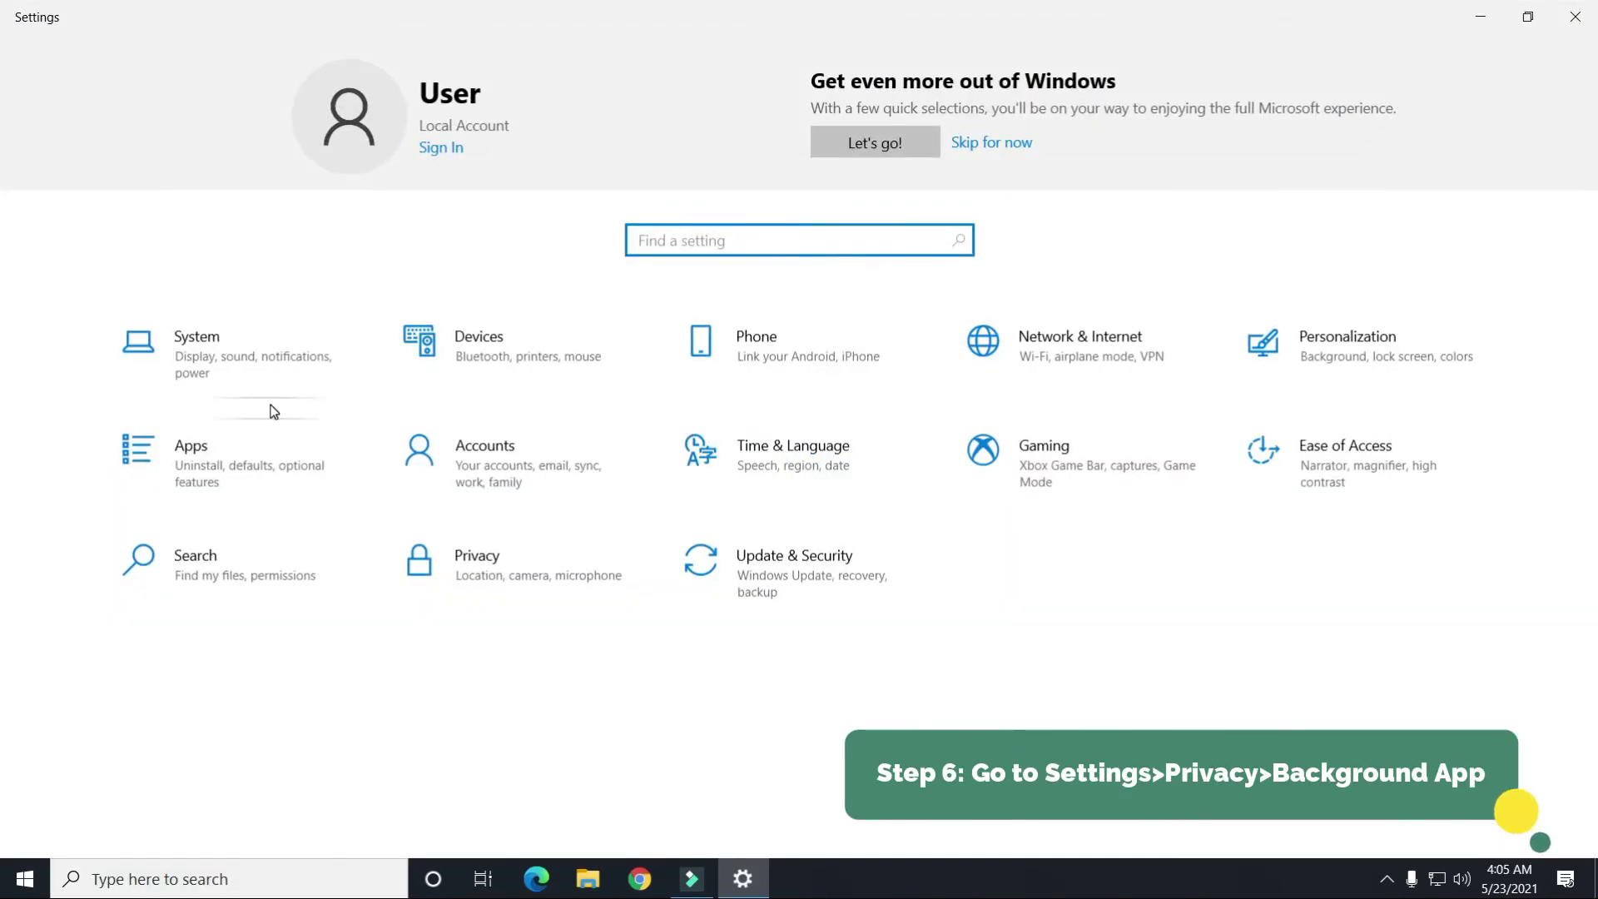
{"action": "left_click", "coordinate": [455, 593]}
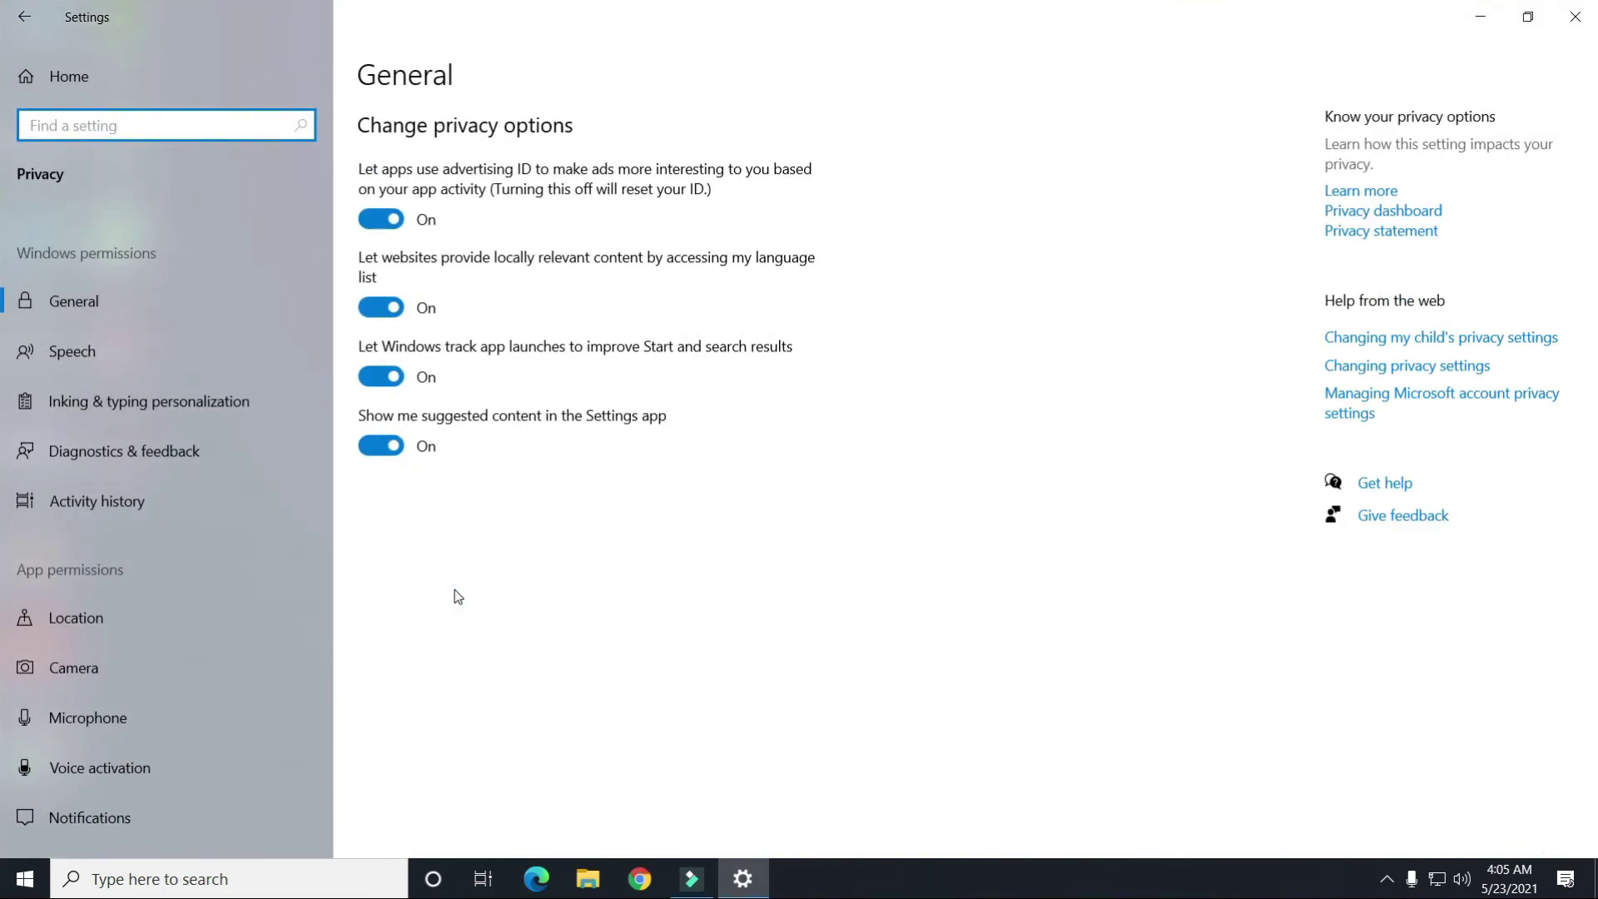
{"action": "scroll", "coordinate": [203, 582], "scroll_direction": "down", "scroll_amount": 4}
{"action": "scroll", "coordinate": [119, 483], "scroll_direction": "down", "scroll_amount": 5}
{"action": "left_click", "coordinate": [87, 593]}
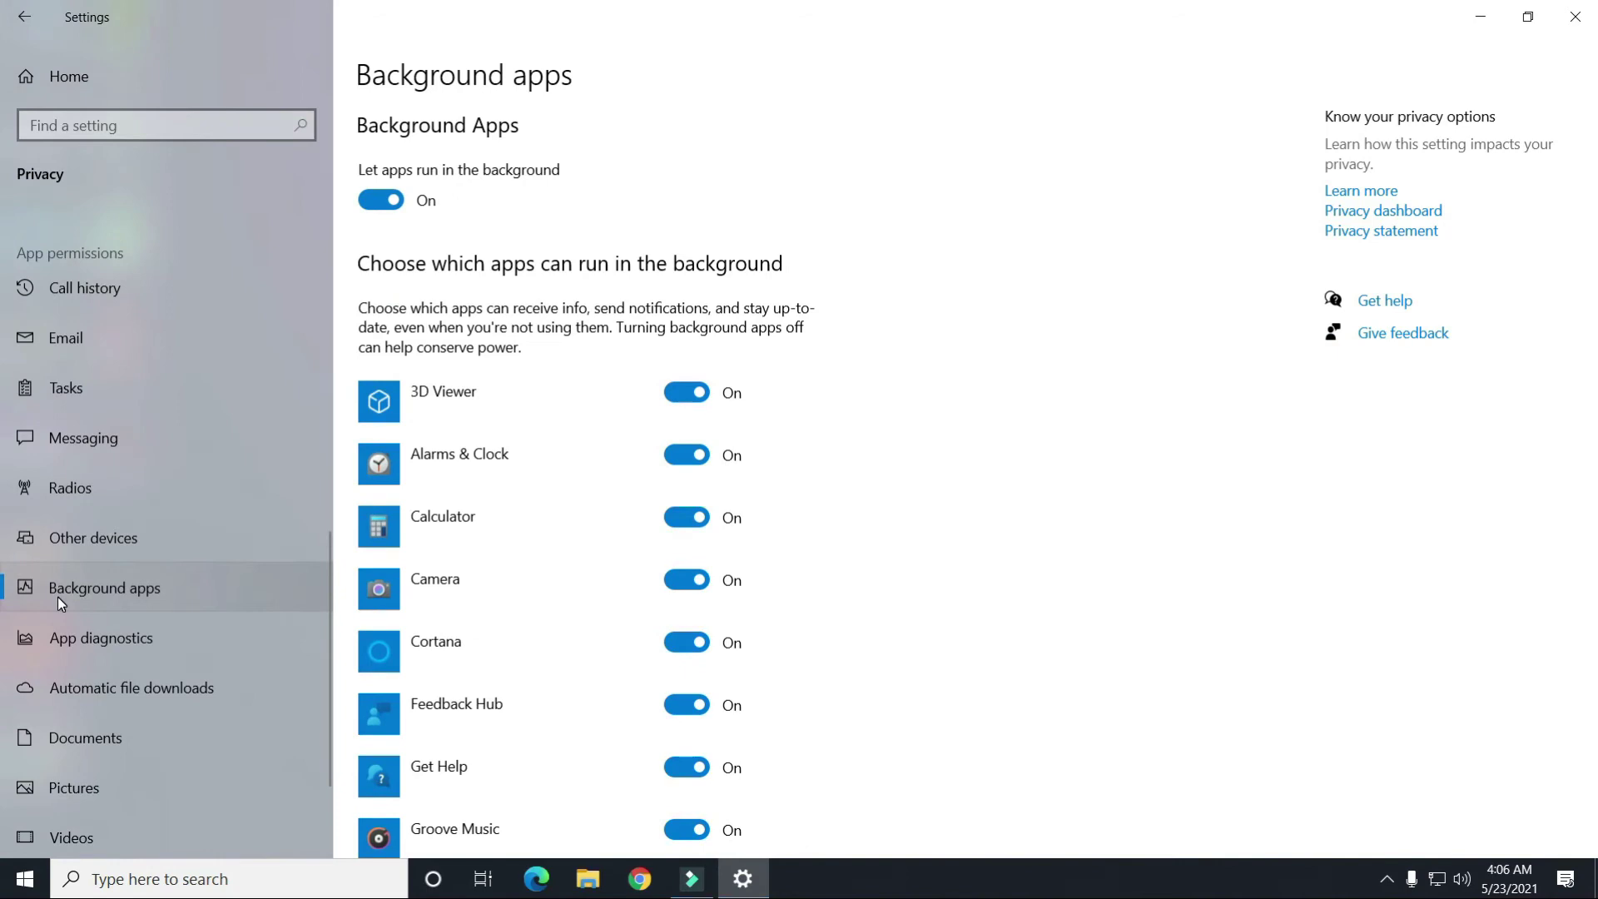
Switch off background running for 3D Viewer, Camera, Cortana, Feedback Hub and Get Help
{"action": "scroll", "coordinate": [681, 688], "scroll_direction": "down", "scroll_amount": 15}
{"action": "scroll", "coordinate": [682, 541], "scroll_direction": "up", "scroll_amount": 15}
{"action": "left_click", "coordinate": [686, 392]}
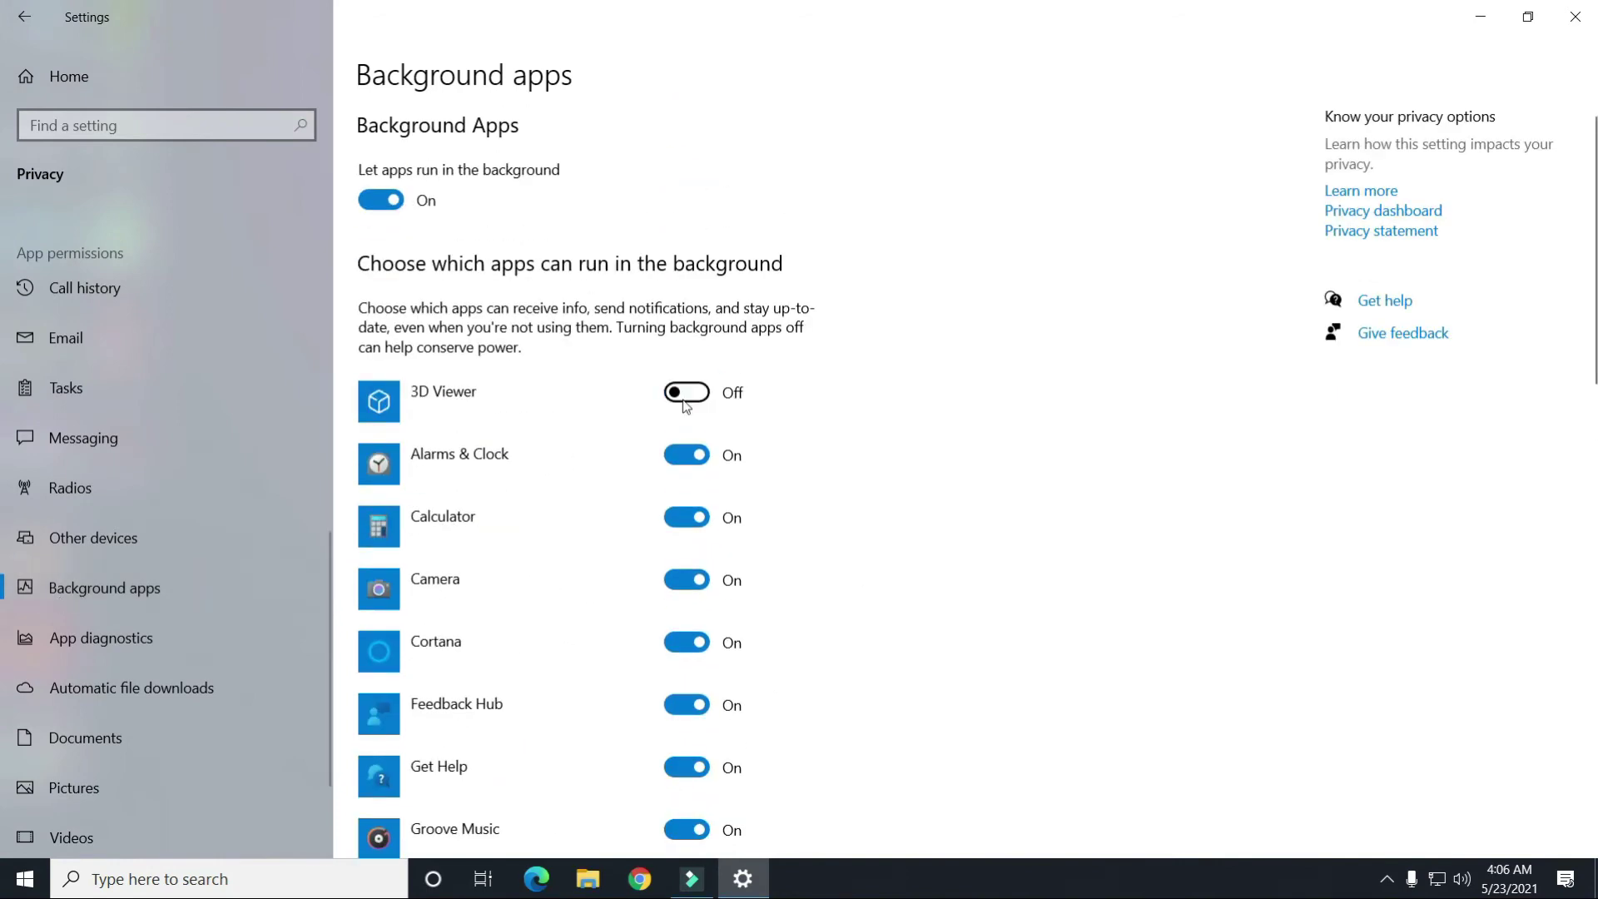
{"action": "left_click", "coordinate": [681, 580]}
{"action": "left_click", "coordinate": [687, 642]}
{"action": "left_click", "coordinate": [686, 705]}
{"action": "left_click", "coordinate": [687, 767]}
Switch off Mail and Calendar, Maps, Solitaire, Netflix, Sticky Notes, Tips and Voice Recorder too
{"action": "scroll", "coordinate": [686, 749], "scroll_direction": "down", "scroll_amount": 5}
{"action": "left_click", "coordinate": [687, 378]}
{"action": "left_click", "coordinate": [686, 441]}
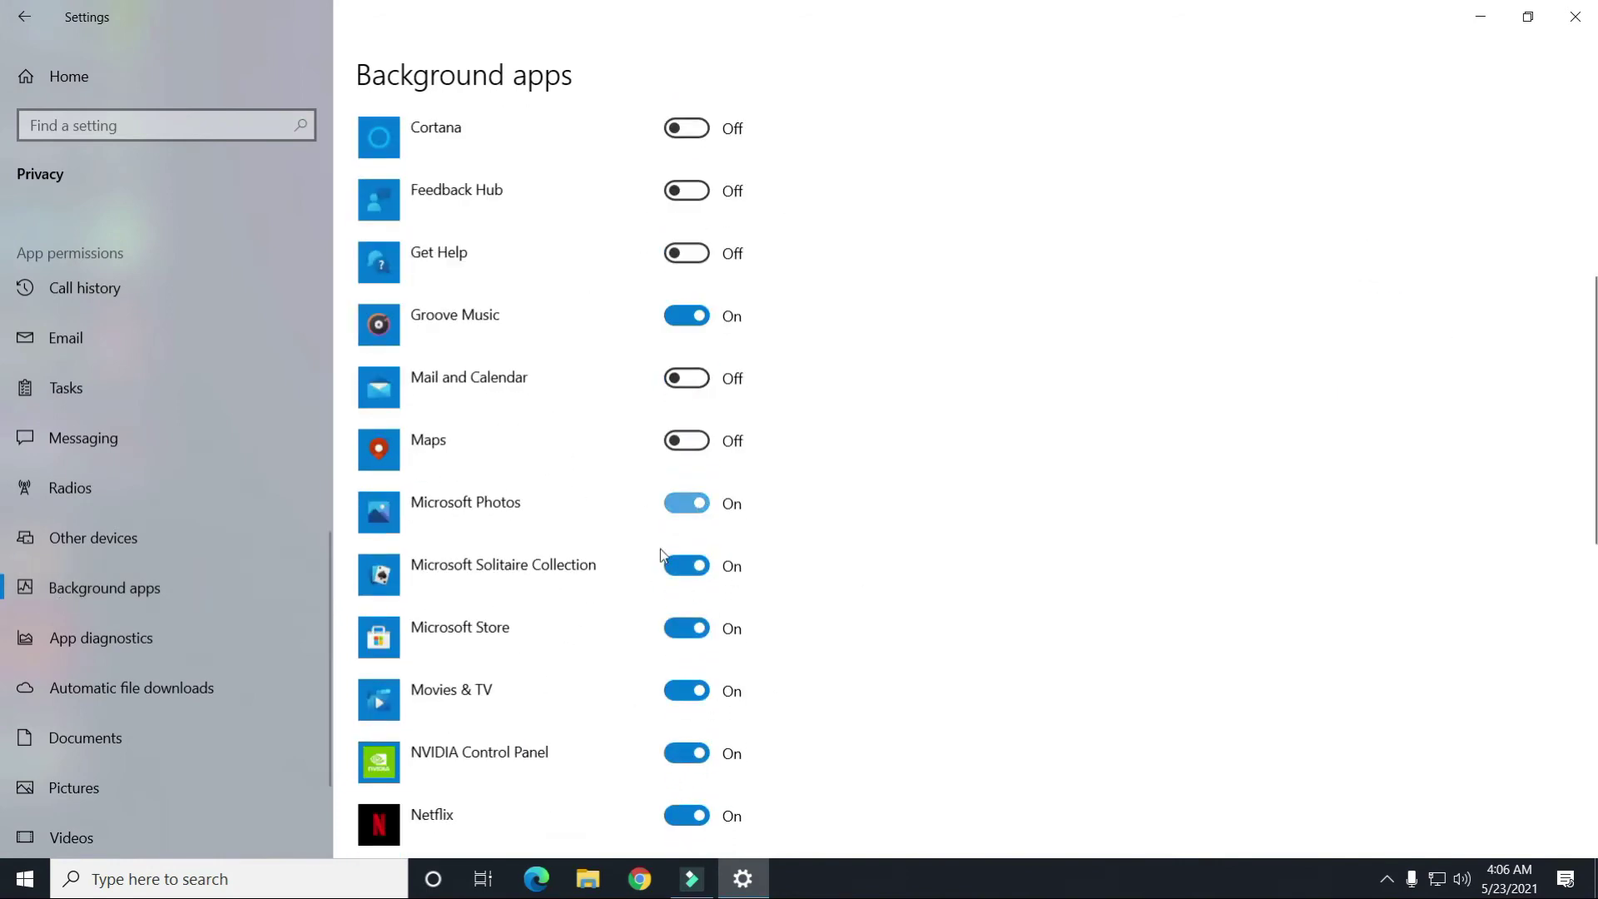
{"action": "left_click", "coordinate": [694, 567]}
{"action": "left_click", "coordinate": [686, 815]}
{"action": "scroll", "coordinate": [583, 641], "scroll_direction": "down", "scroll_amount": 9}
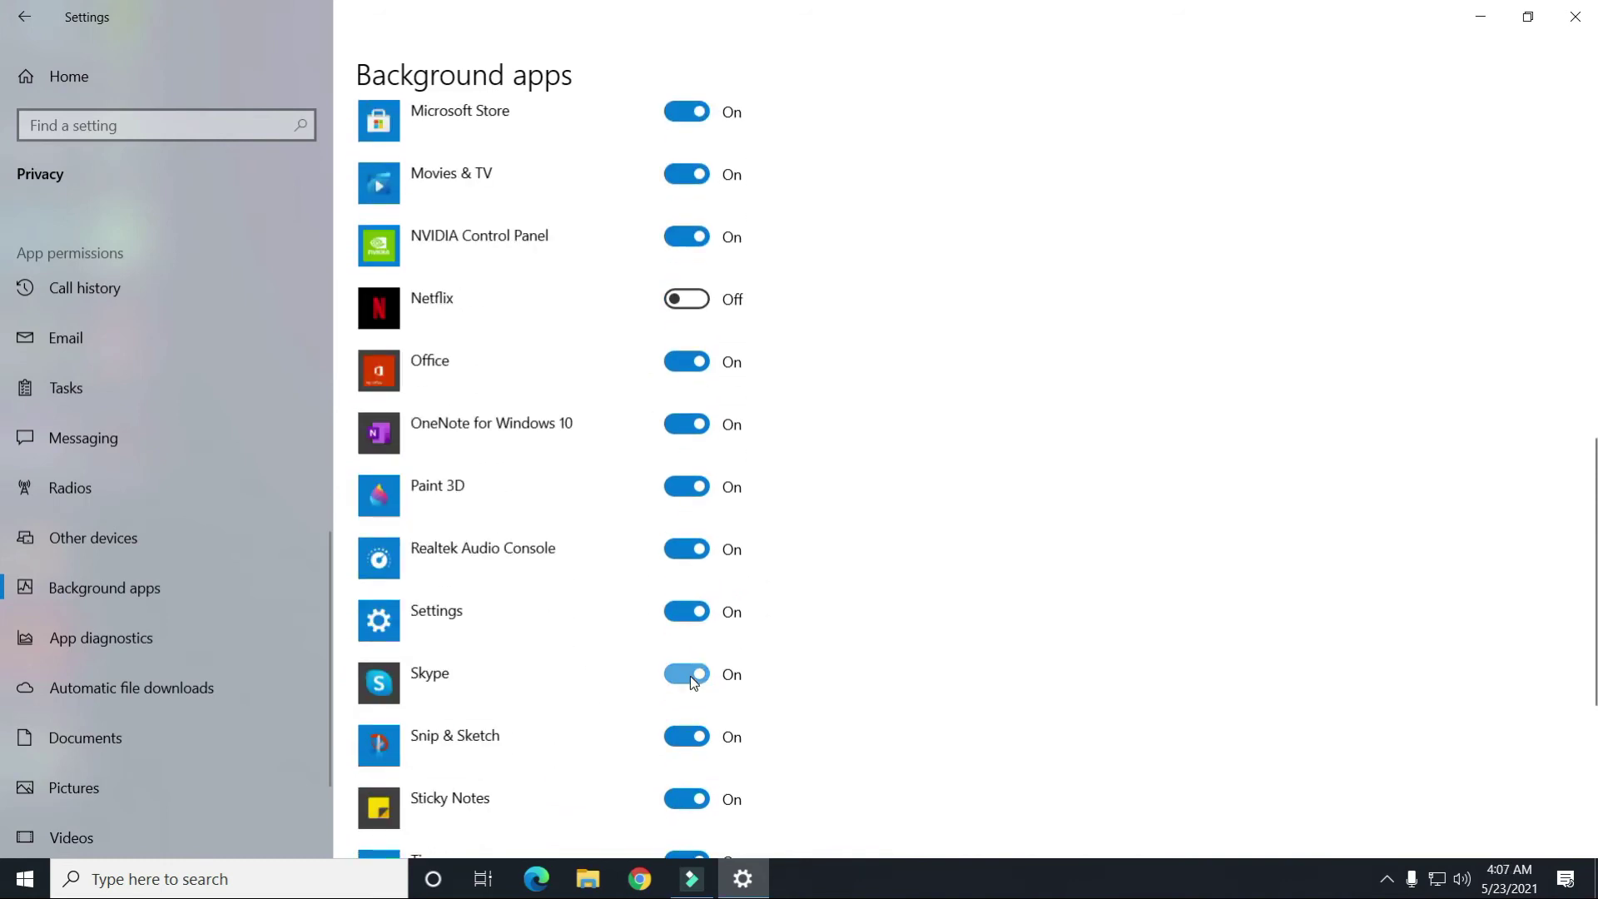
{"action": "left_click", "coordinate": [687, 542]}
{"action": "left_click", "coordinate": [687, 604]}
{"action": "left_click", "coordinate": [687, 667]}
{"action": "scroll", "coordinate": [707, 674], "scroll_direction": "up", "scroll_amount": 15}
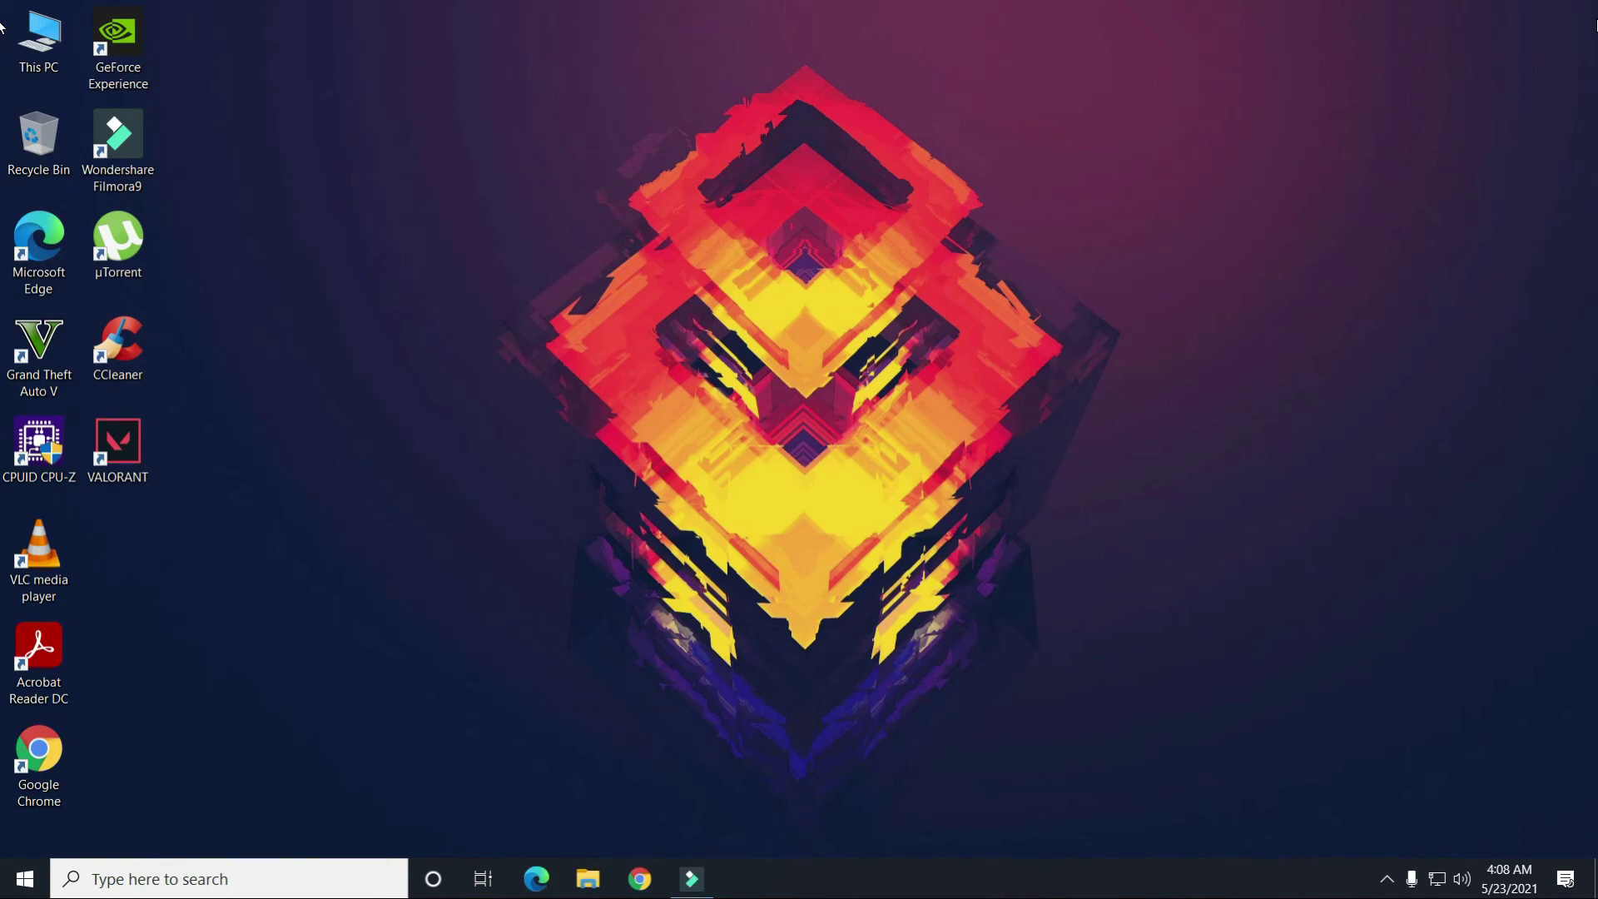
Open the C:\Windows\Temp folder by running 'temp' and granting folder access
{"action": "left_click", "coordinate": [308, 893]}
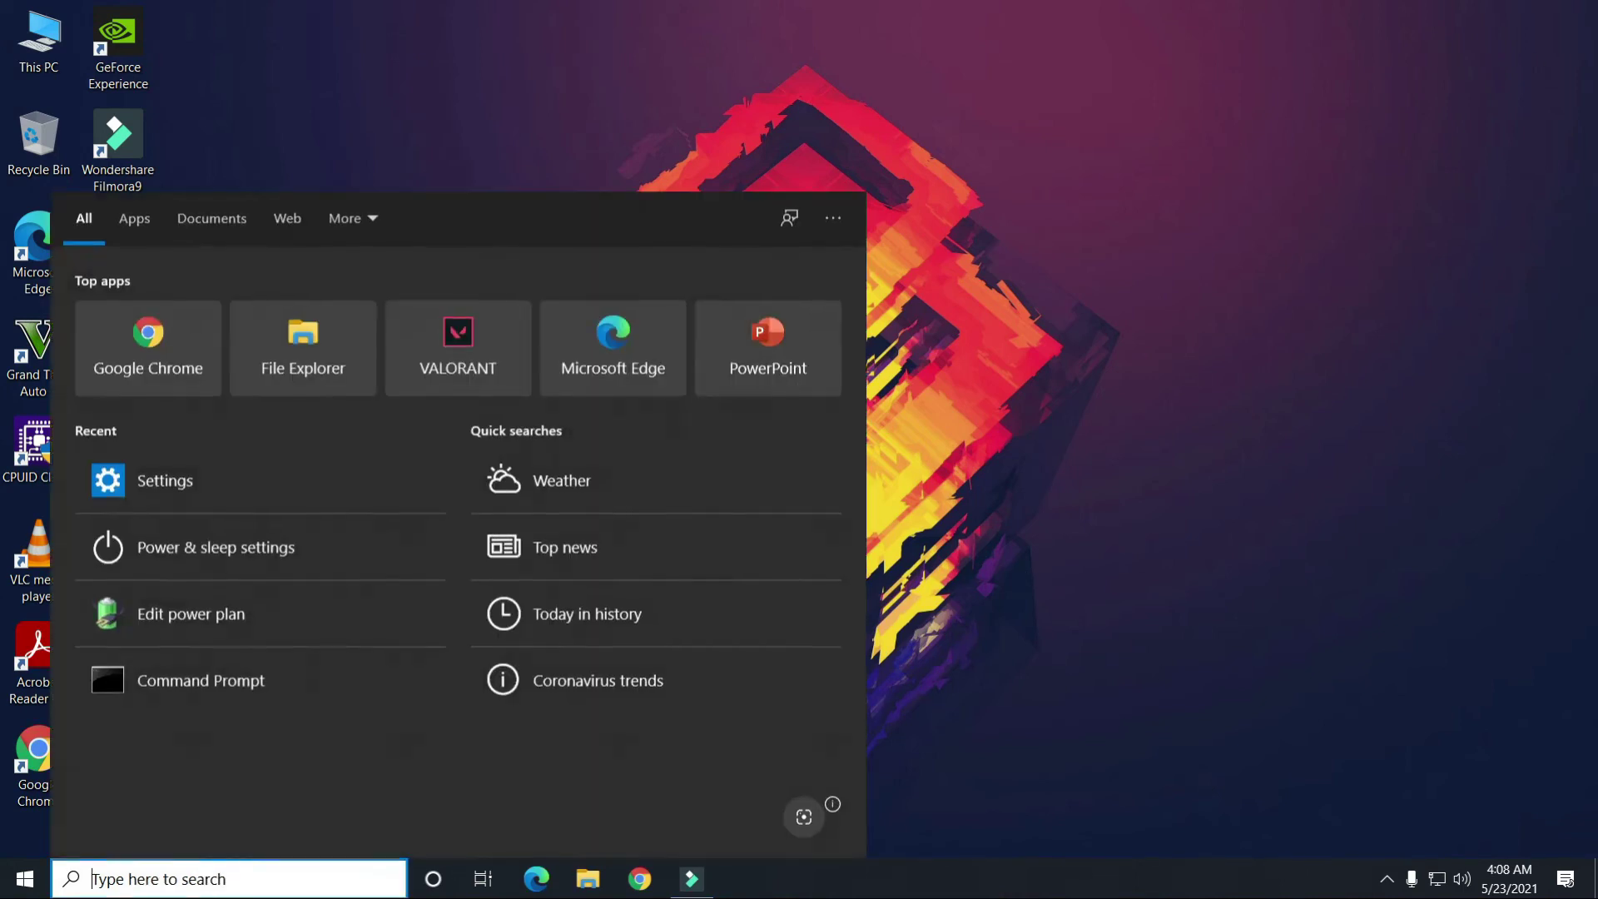
{"action": "type", "text": "run"}
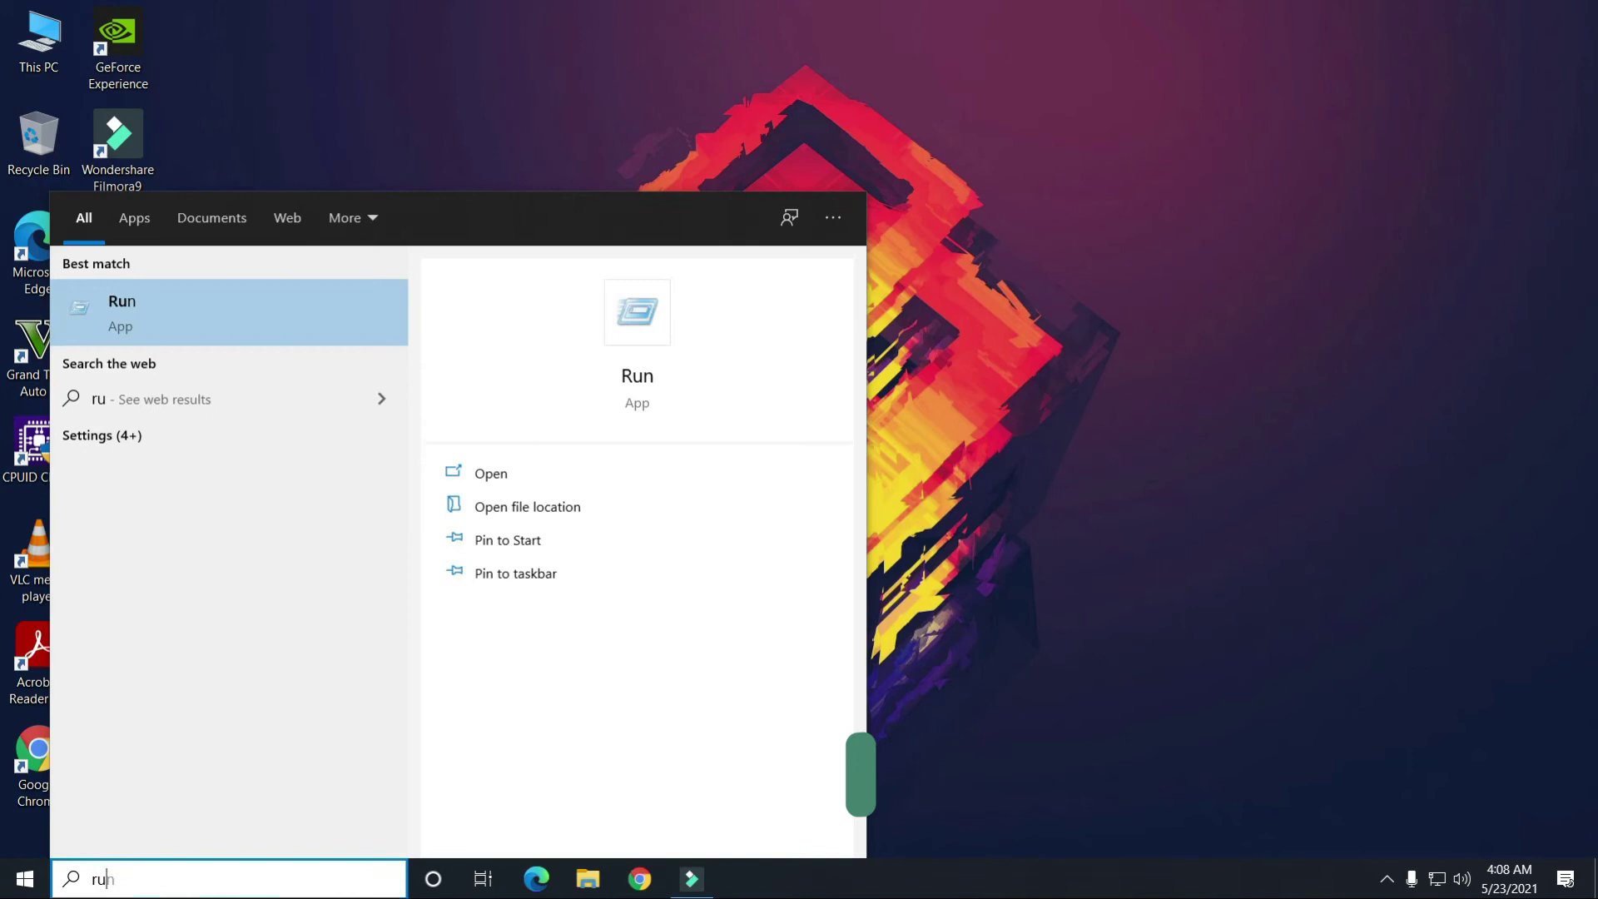
{"action": "key", "text": "Return"}
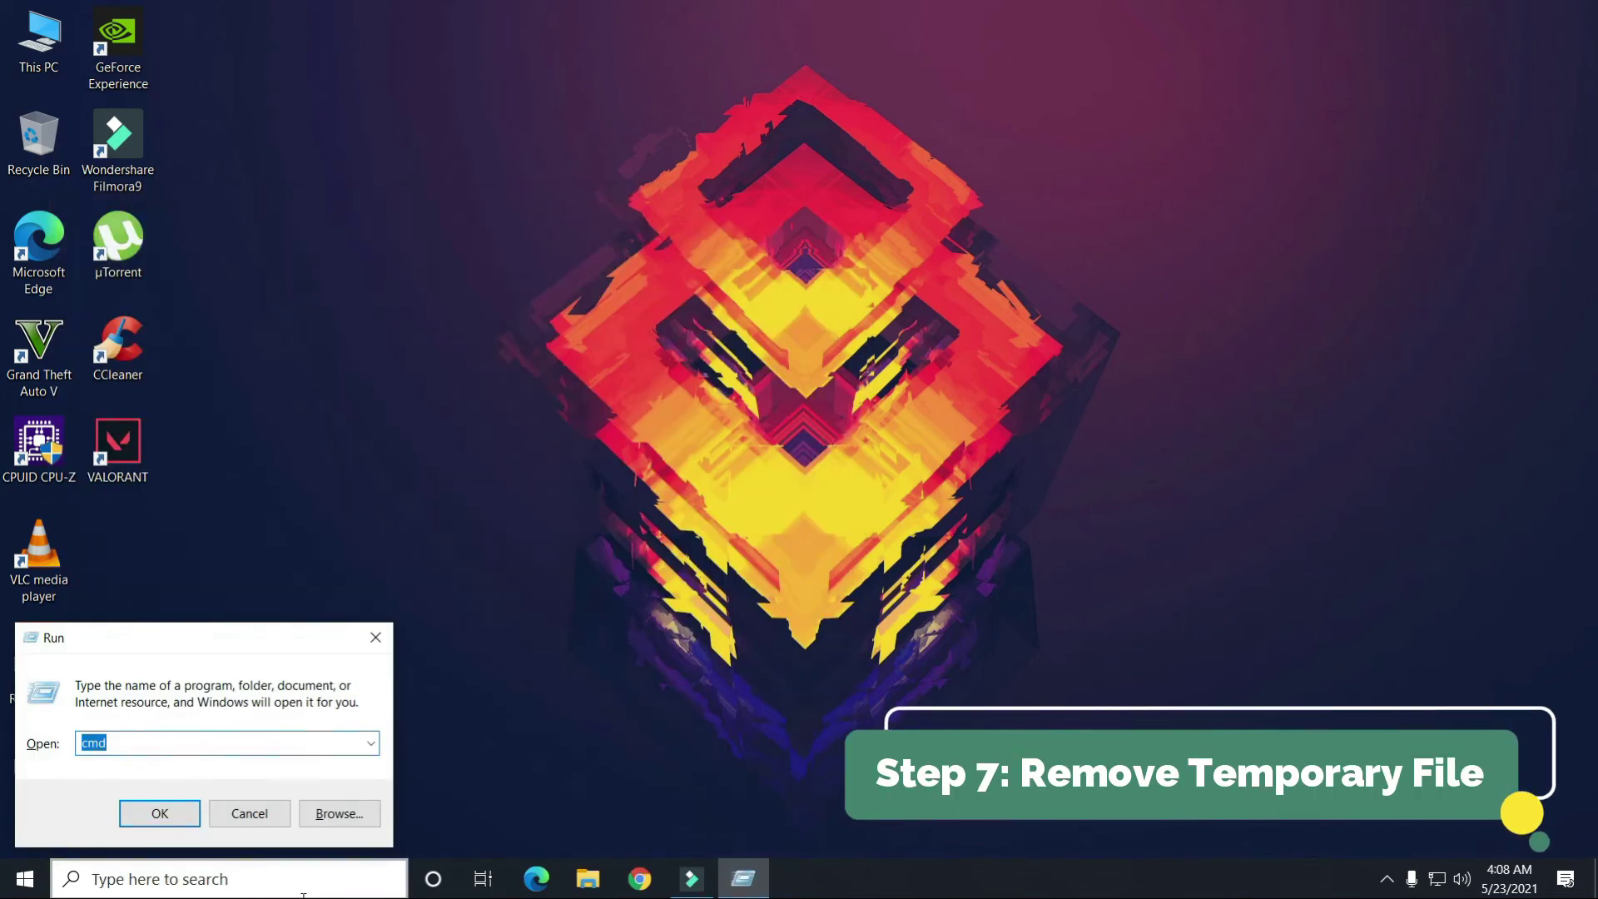
{"action": "type", "text": "temp"}
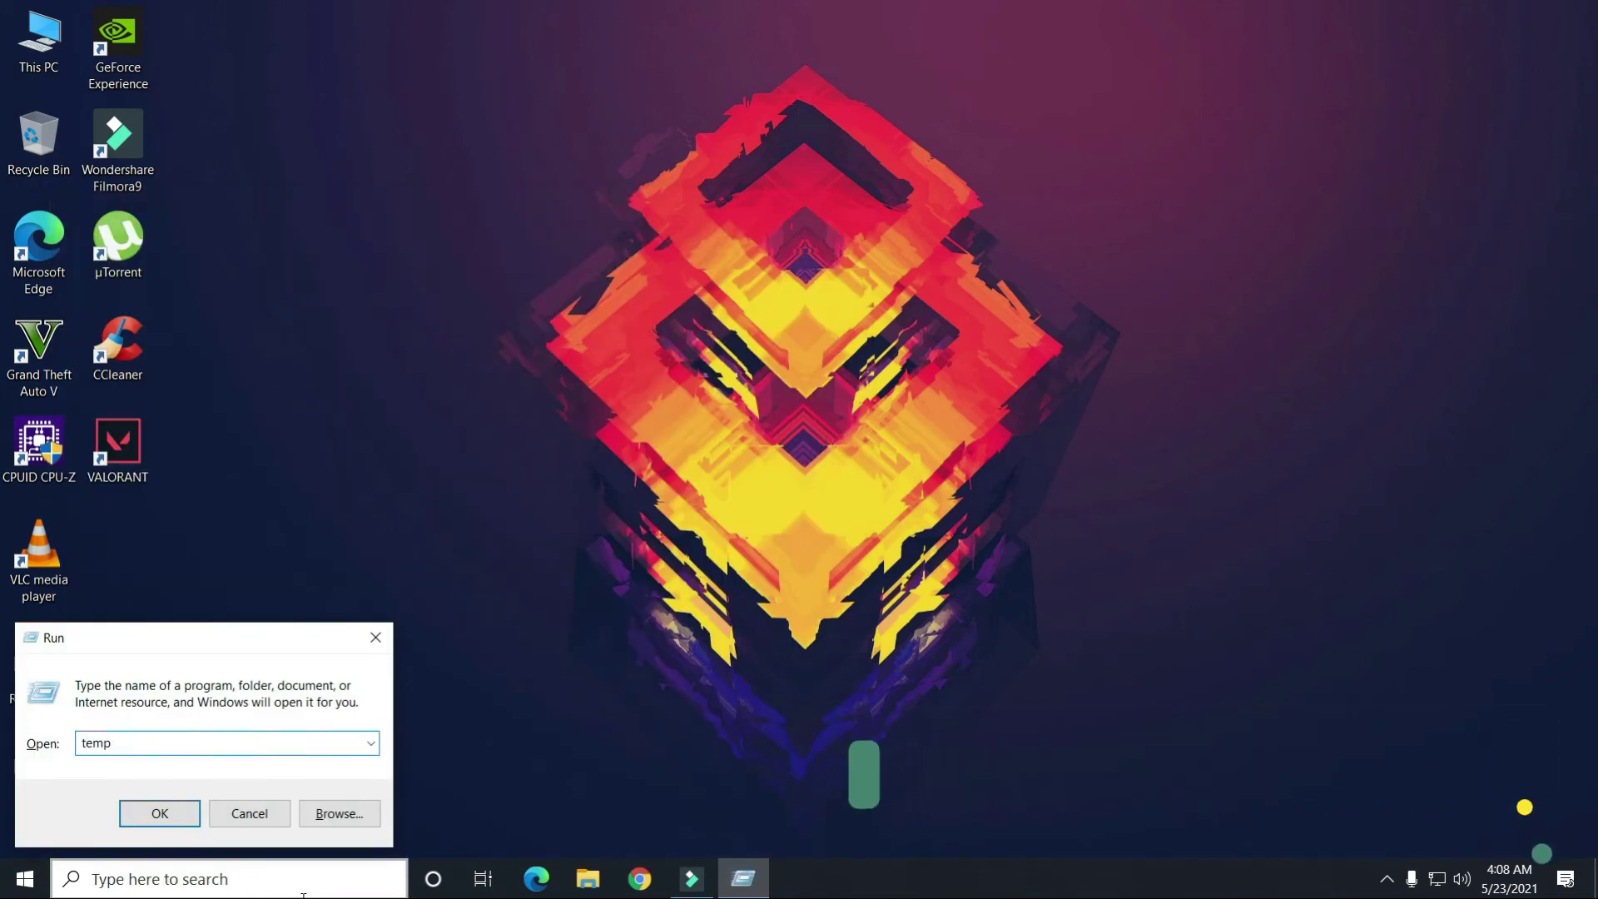
{"action": "key", "text": "Return"}
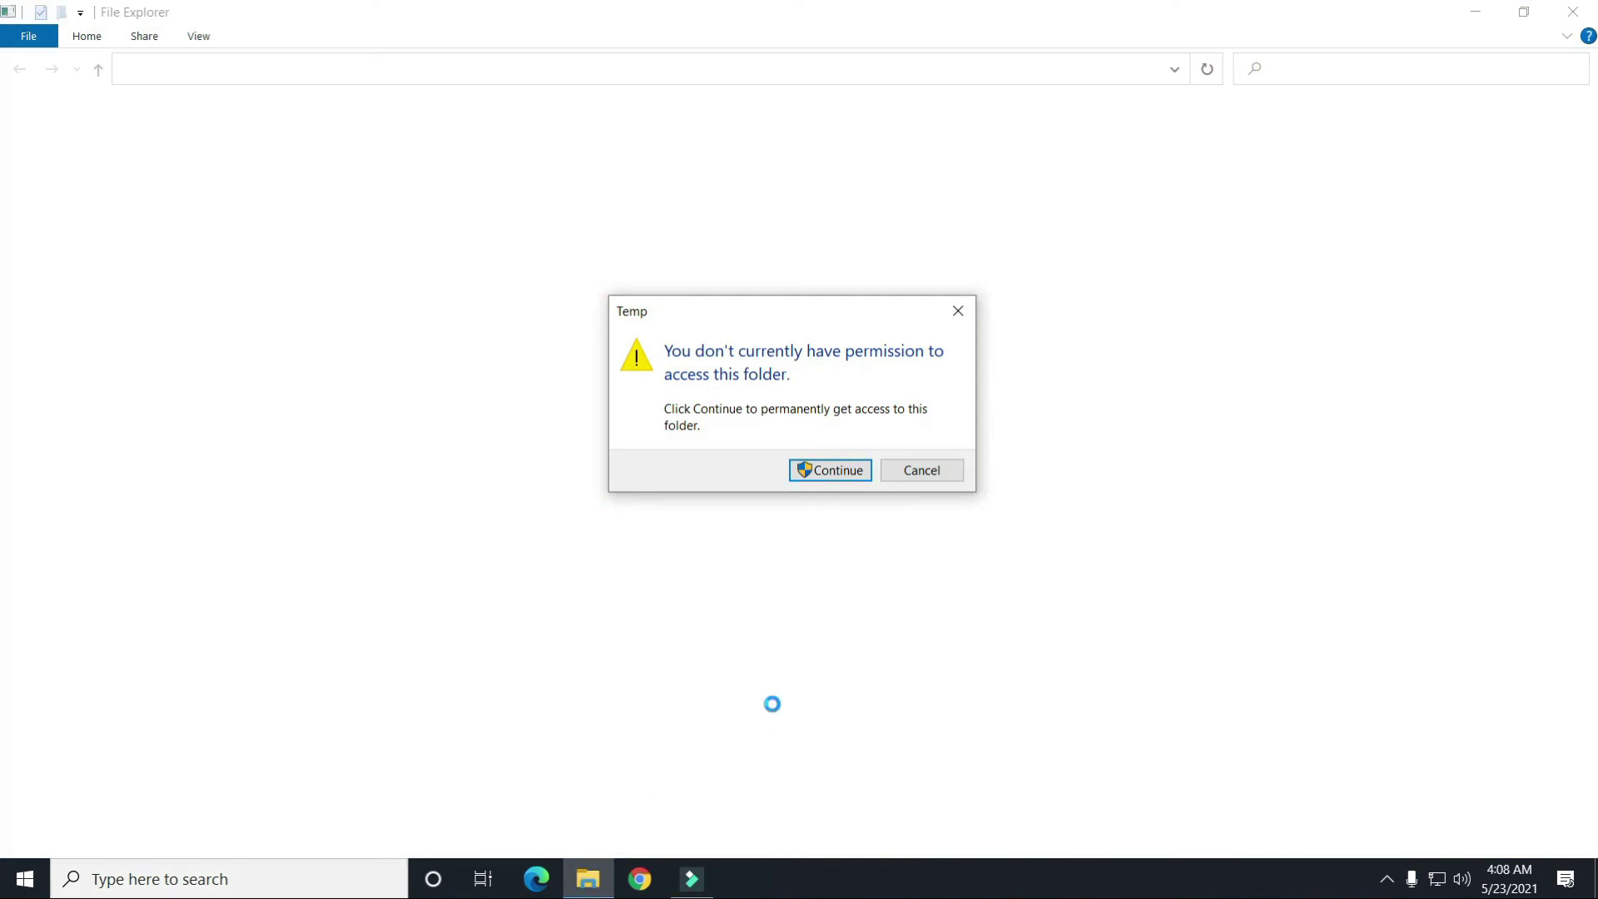
{"action": "left_click", "coordinate": [836, 470]}
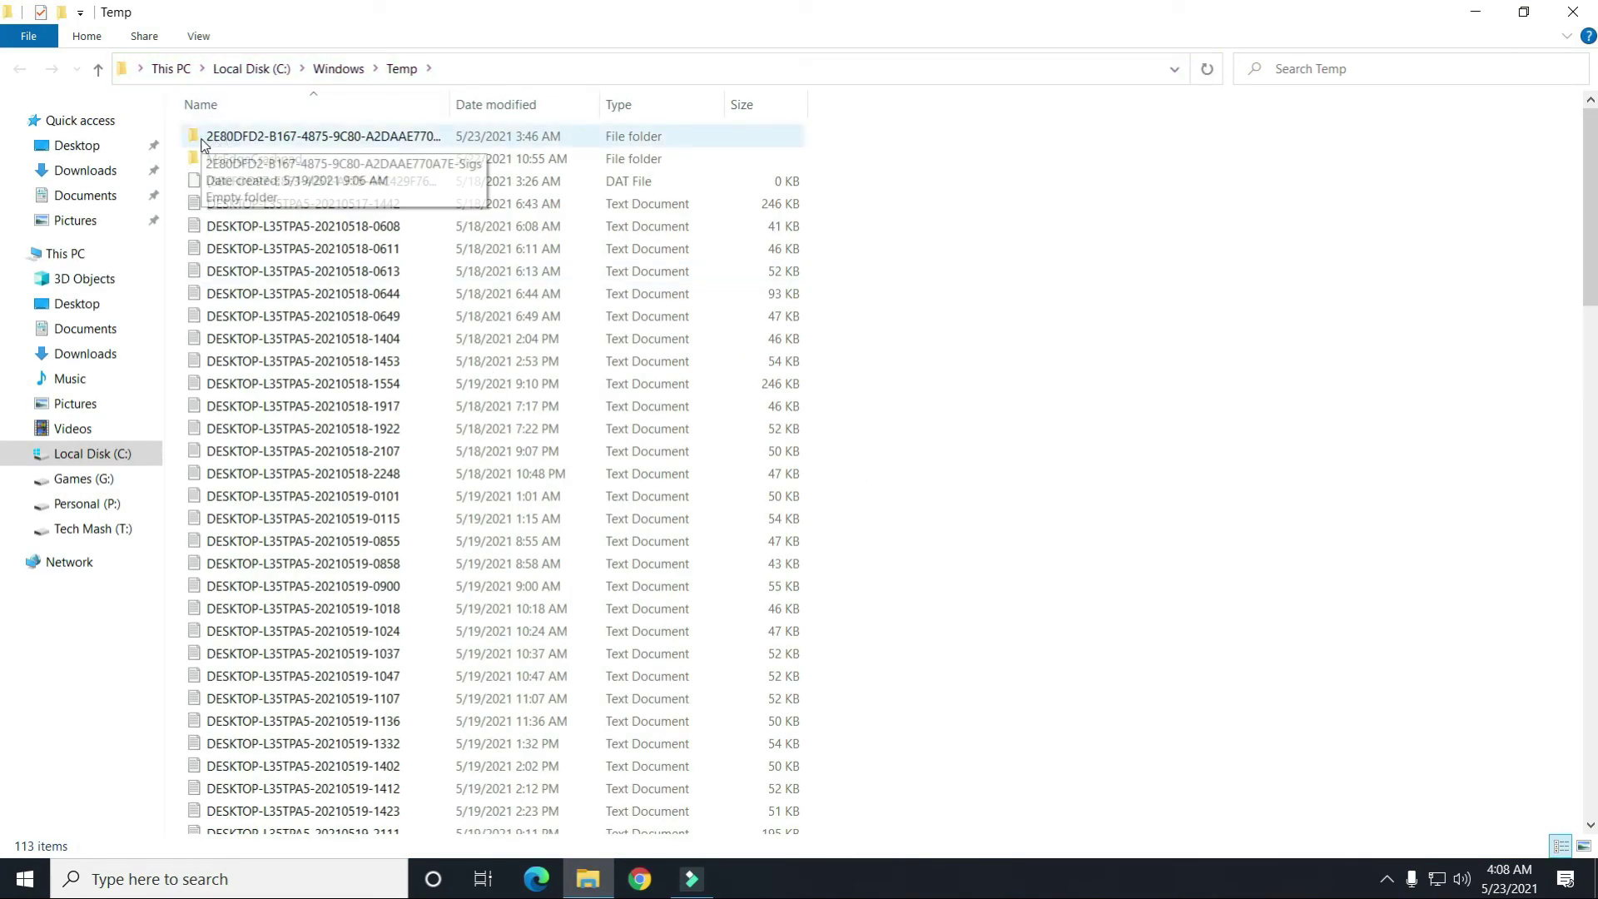
Delete all 113 Temp files, skipping every in-use file, and close the folder
{"action": "left_click_drag", "start_coordinate": [180, 127], "coordinate": [1063, 763]}
{"action": "right_click", "coordinate": [690, 451]}
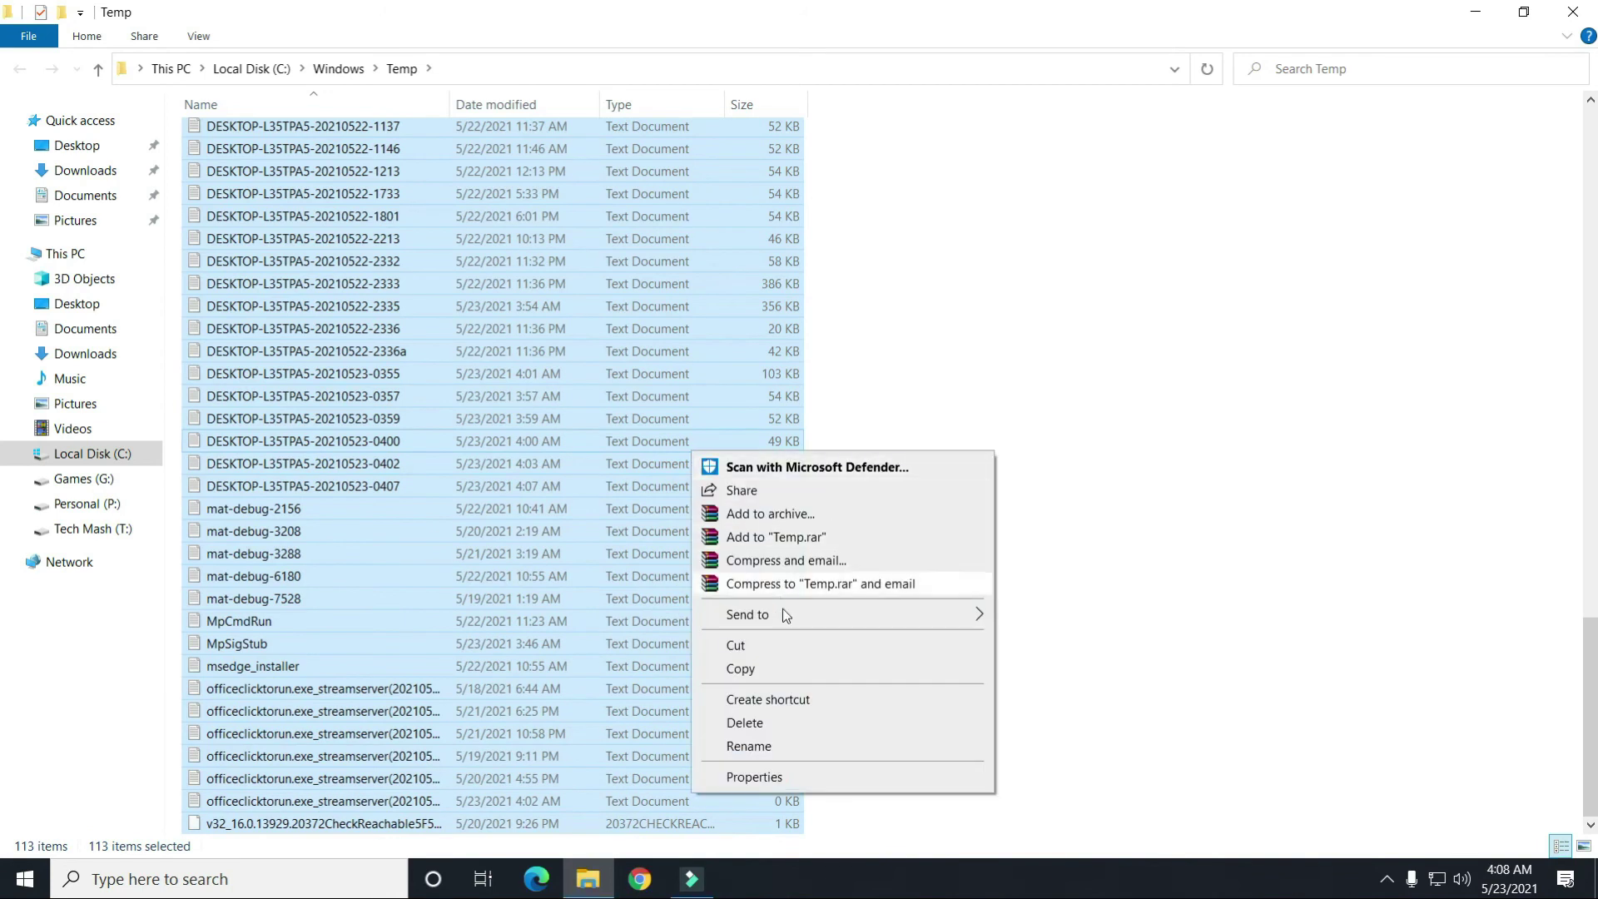
{"action": "left_click", "coordinate": [757, 720]}
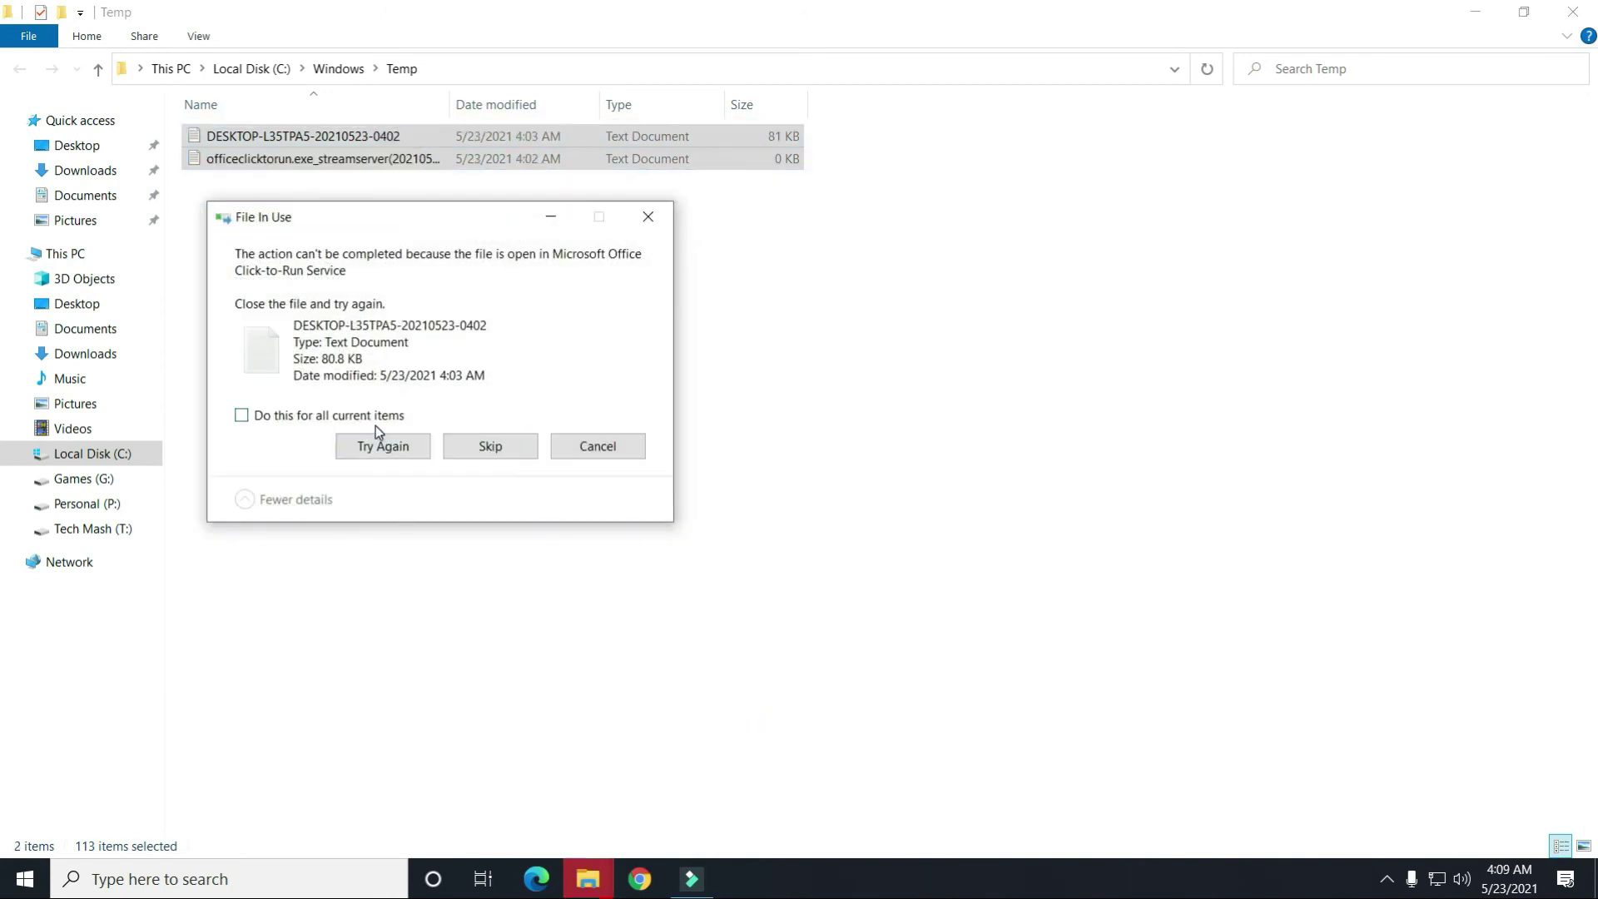
{"action": "left_click", "coordinate": [370, 417]}
{"action": "left_click", "coordinate": [493, 448]}
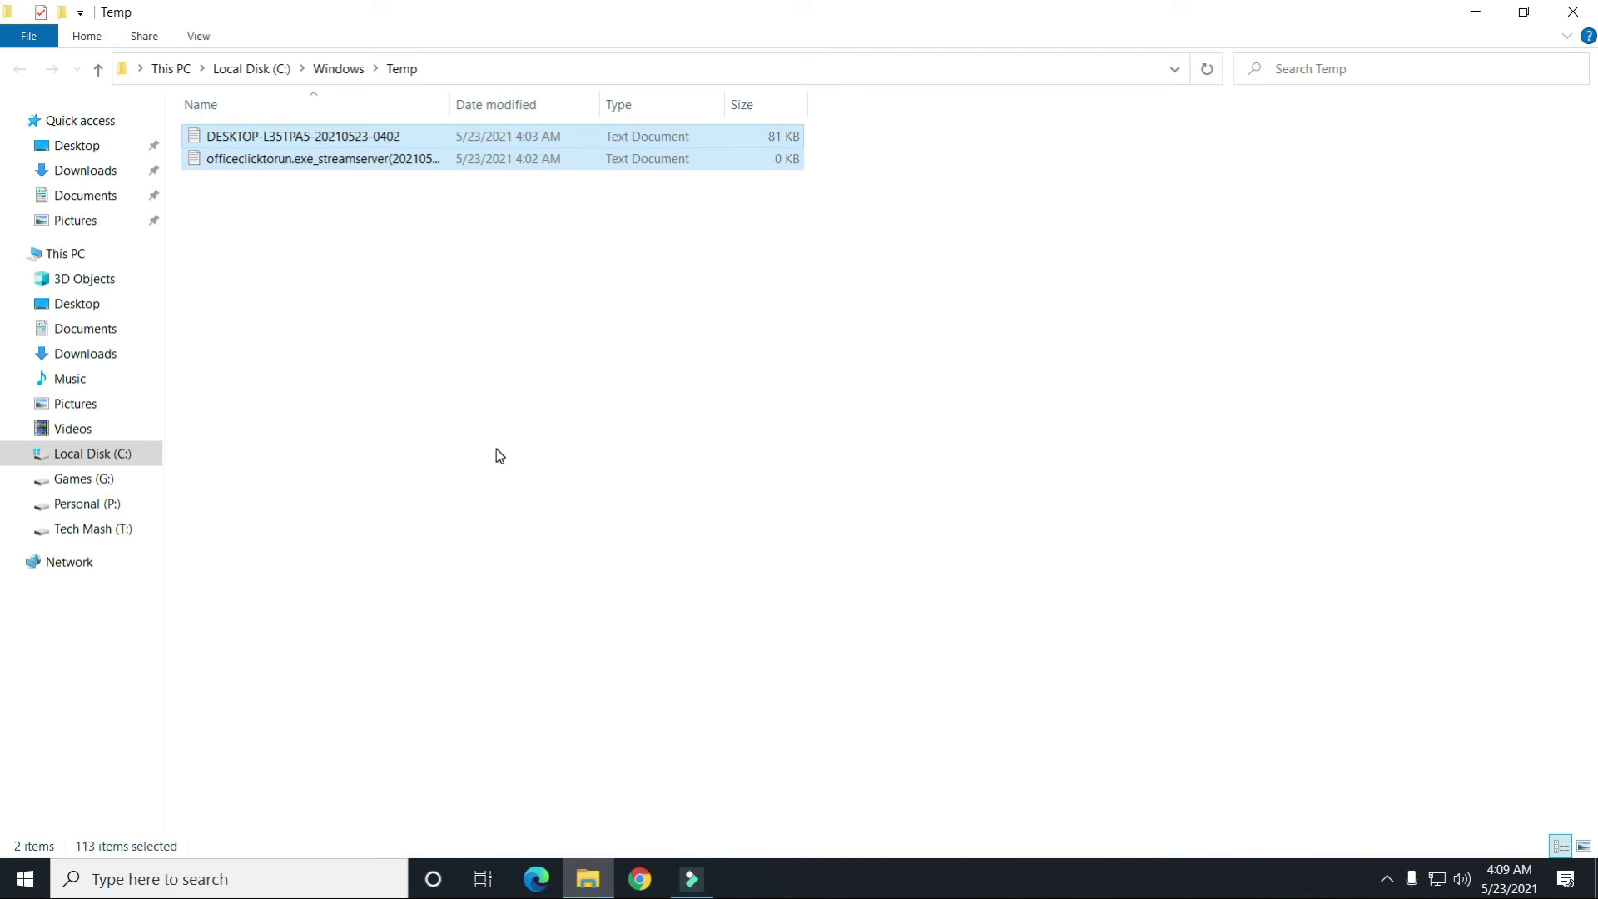
{"action": "left_click", "coordinate": [1573, 12]}
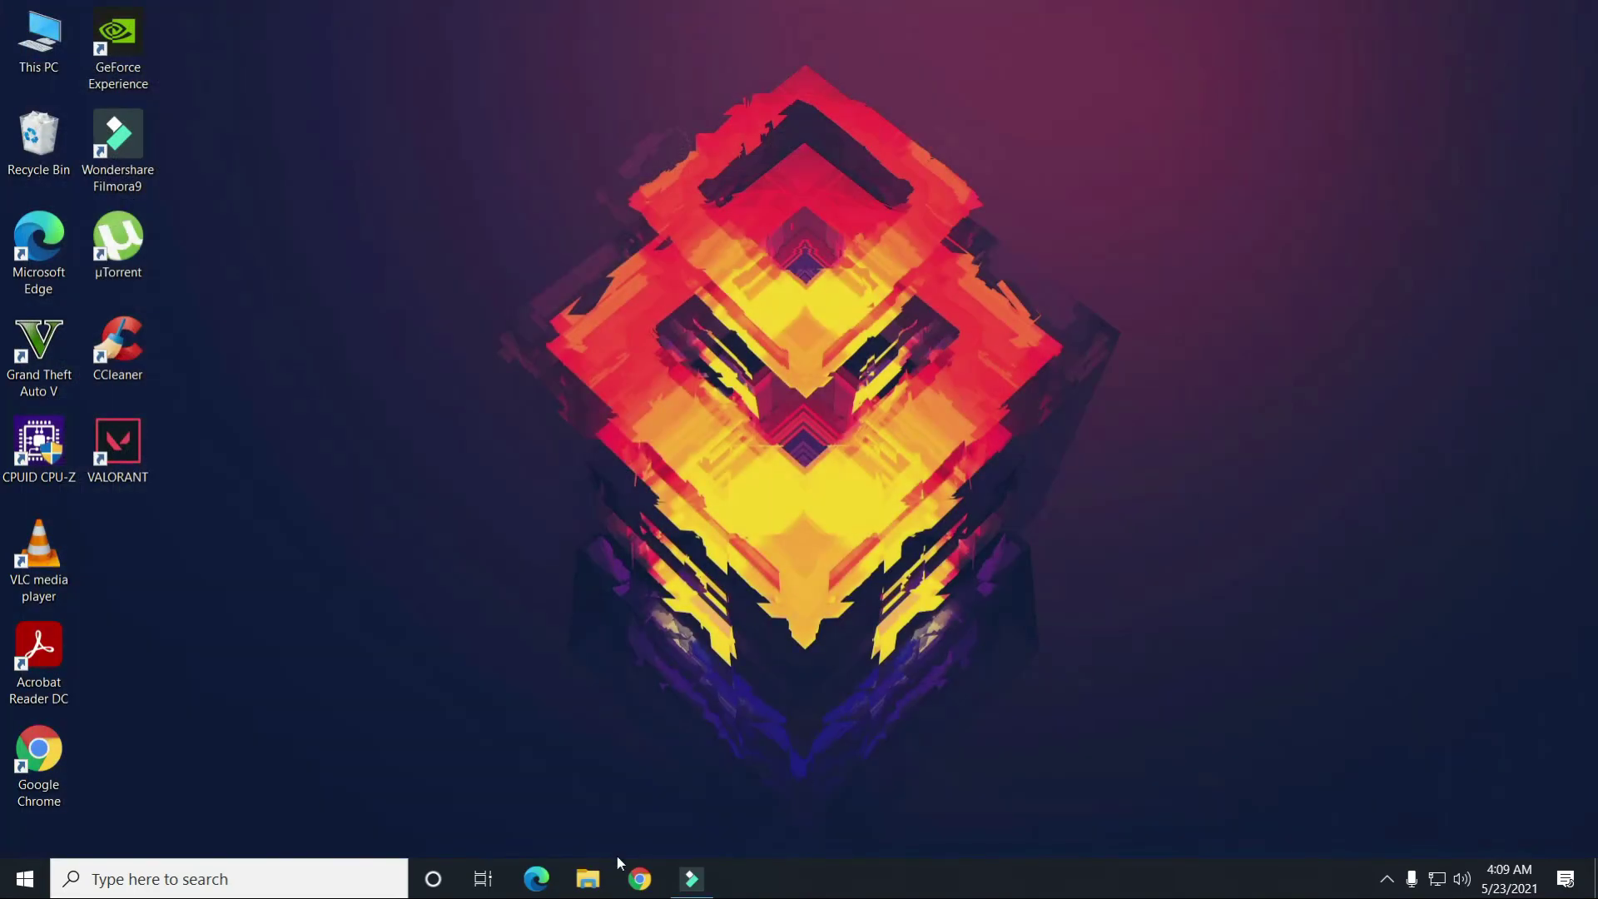
Run %temp% to open AppData\Local\Temp and select all 186 items
{"action": "left_click", "coordinate": [255, 895]}
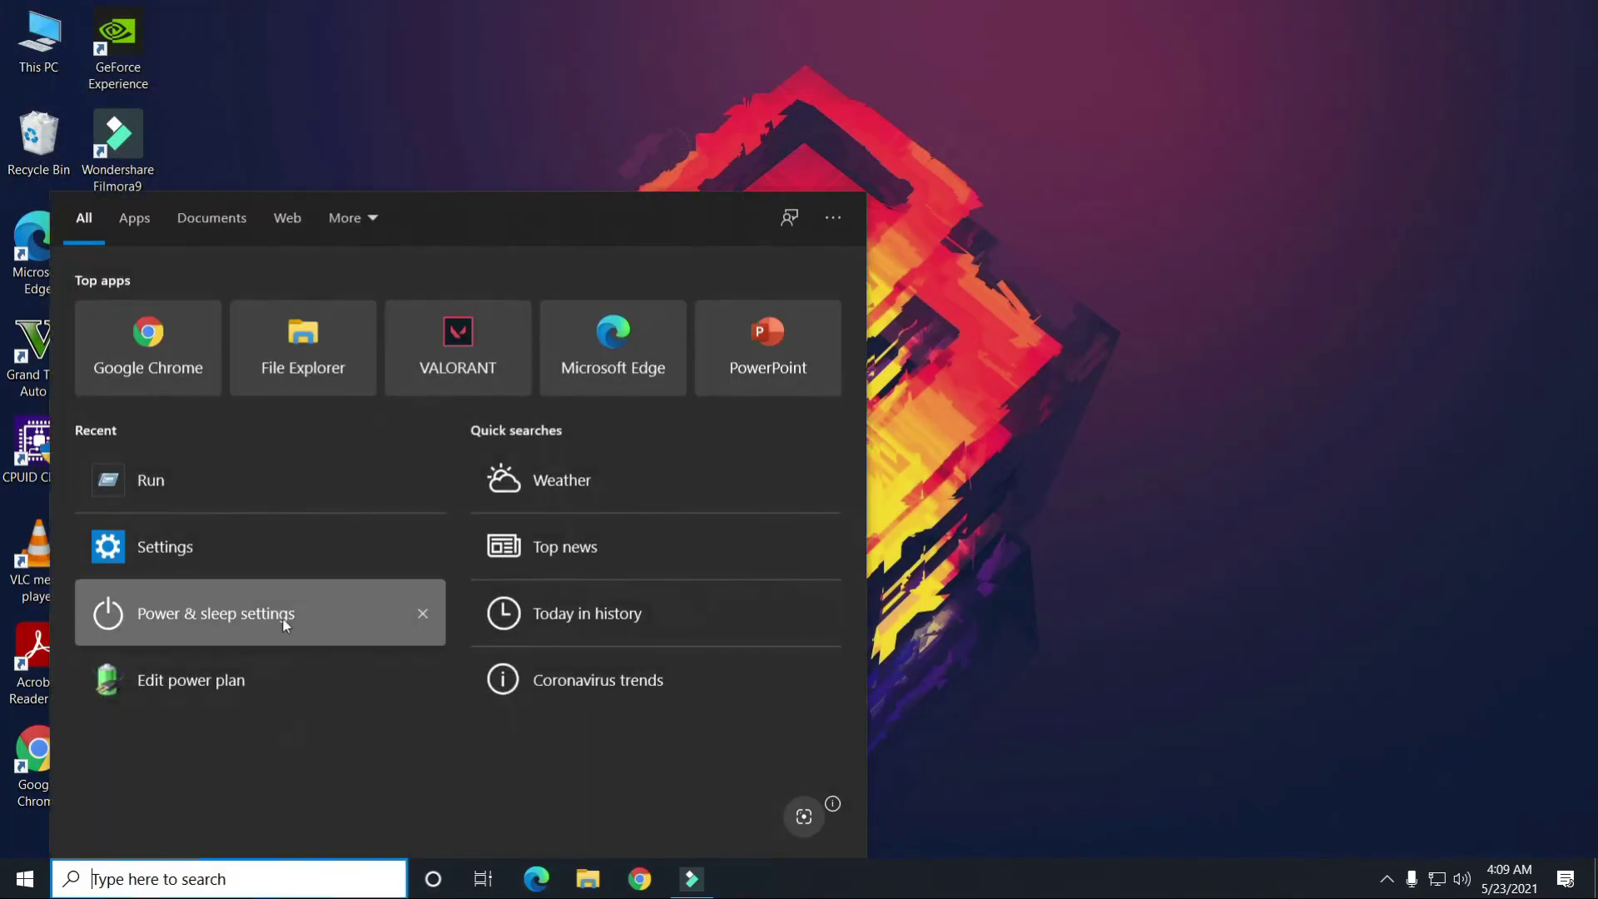
{"action": "left_click", "coordinate": [273, 499]}
{"action": "key", "text": "Home"}
{"action": "type", "text": "%"}
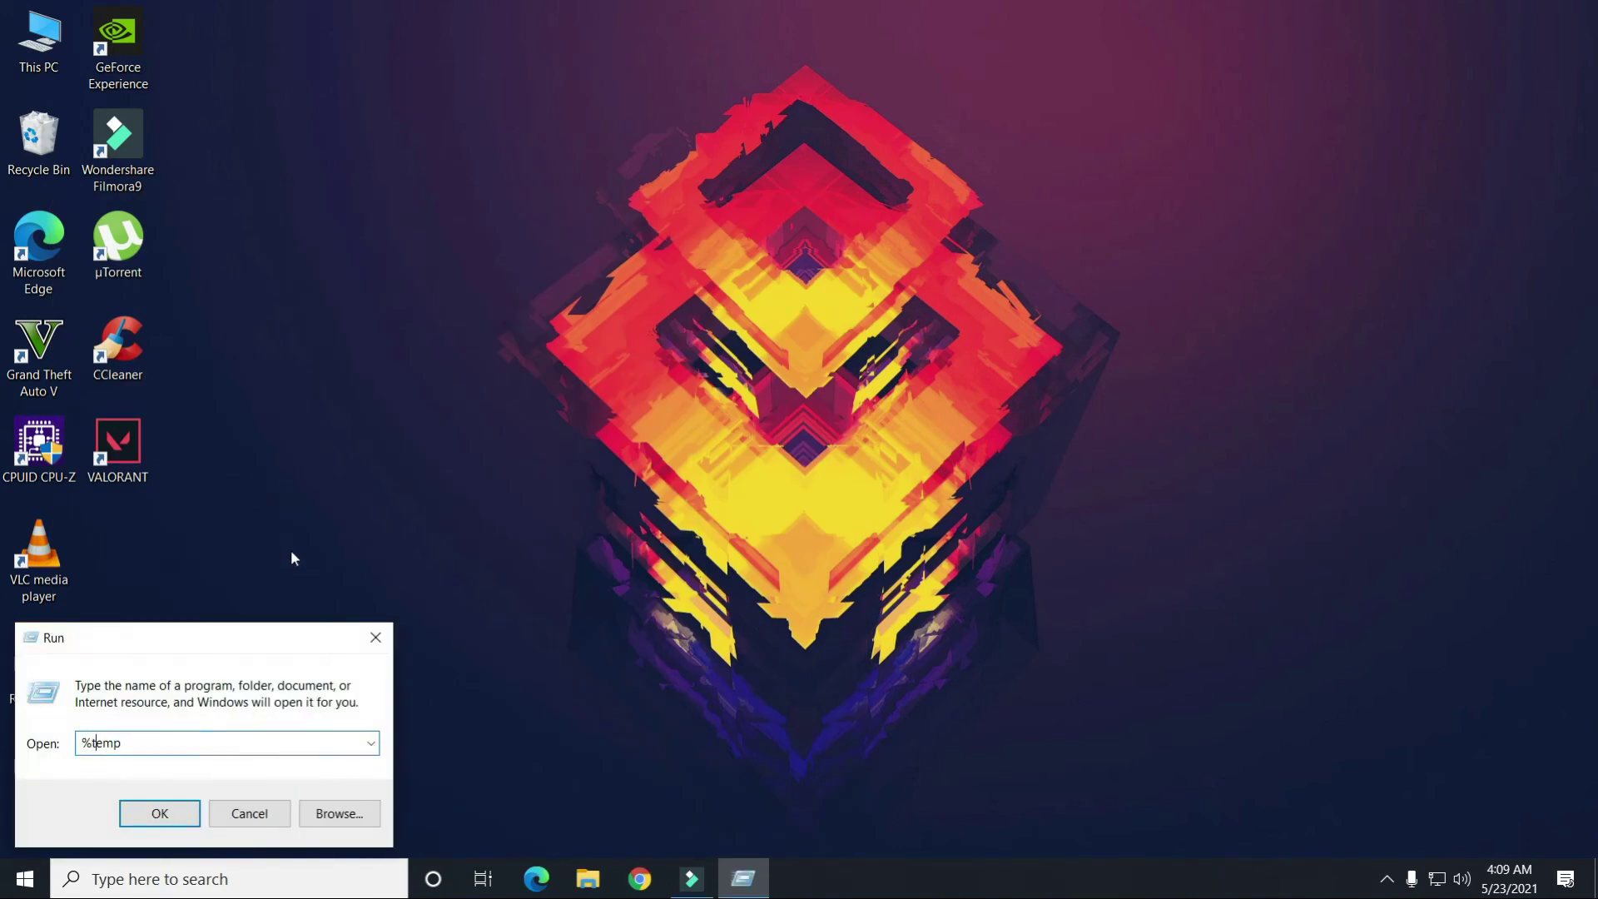
{"action": "type", "text": "%"}
{"action": "key", "text": "Return"}
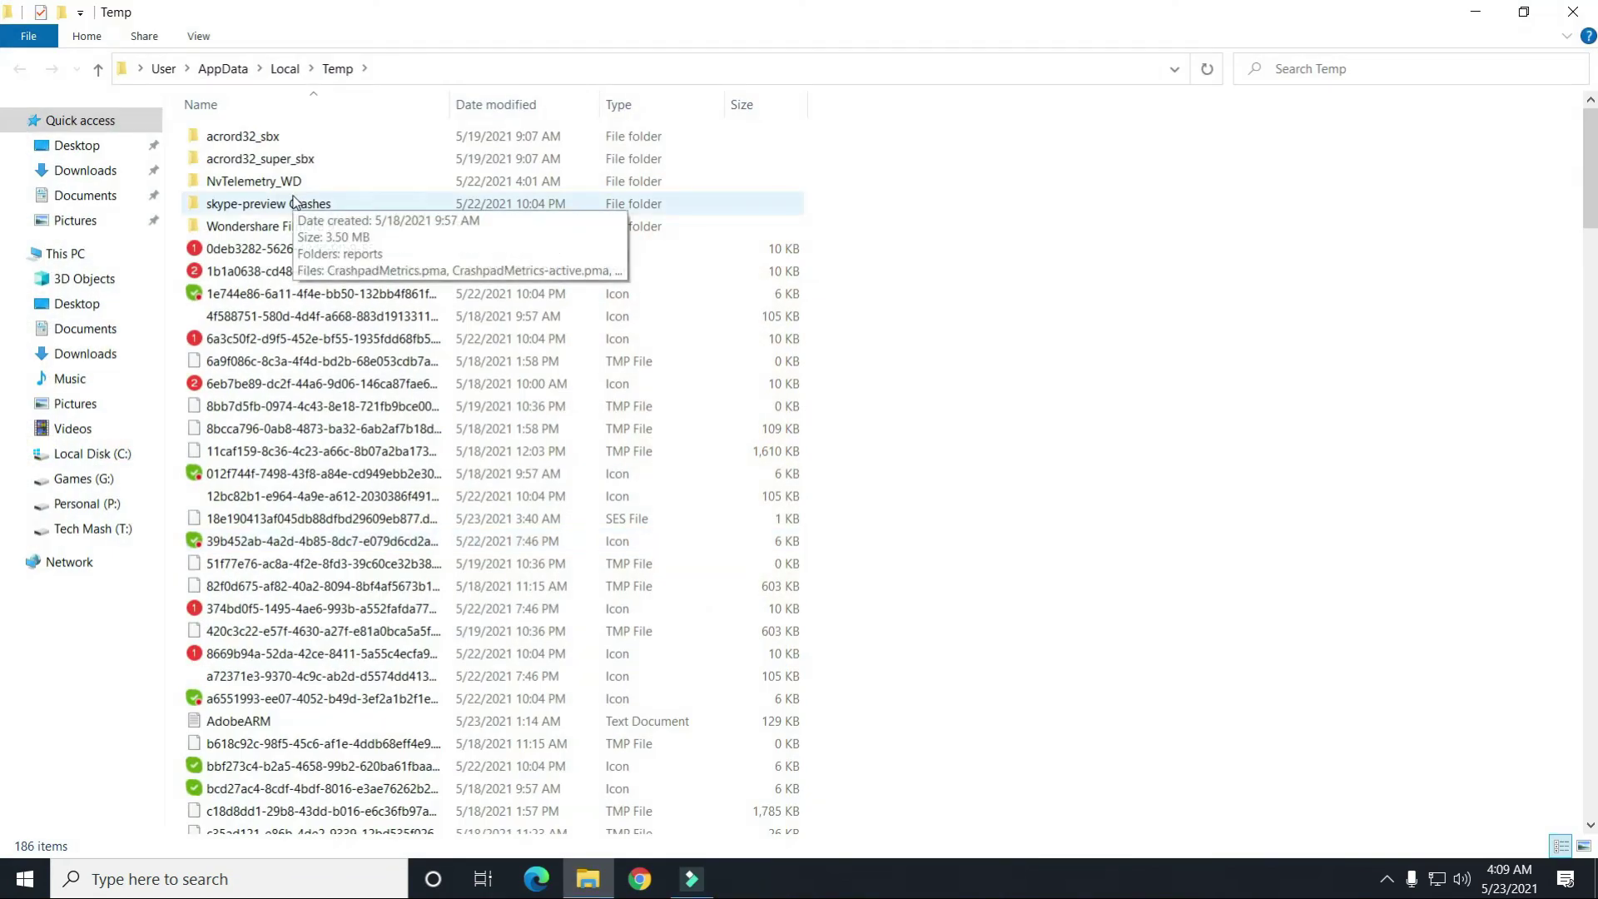
{"action": "left_click_drag", "start_coordinate": [179, 127], "coordinate": [953, 840]}
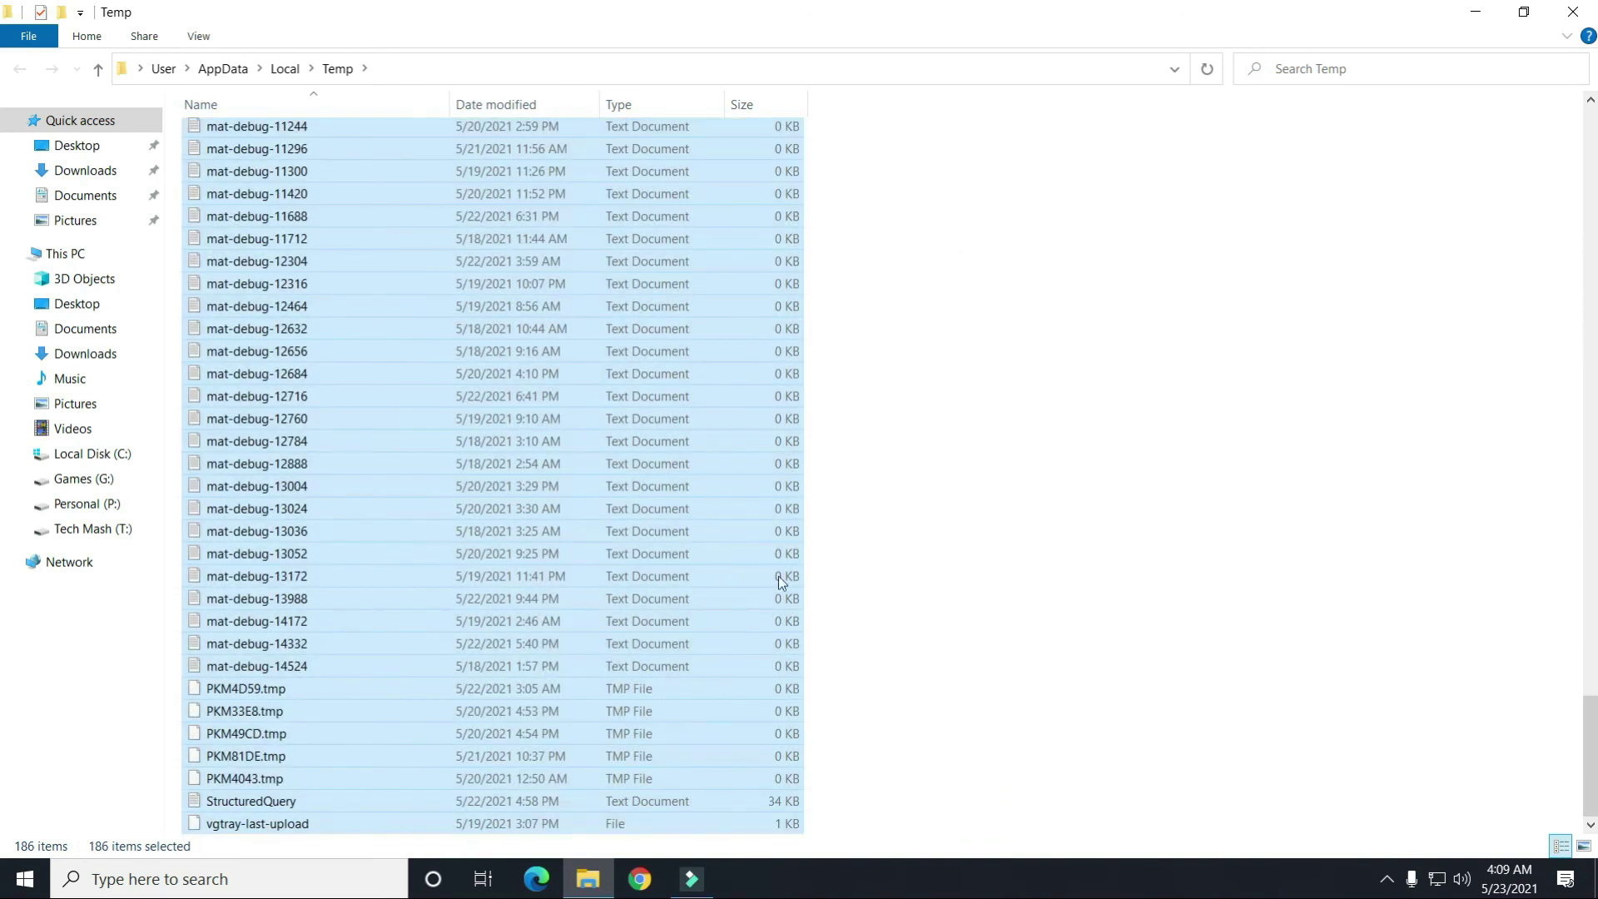